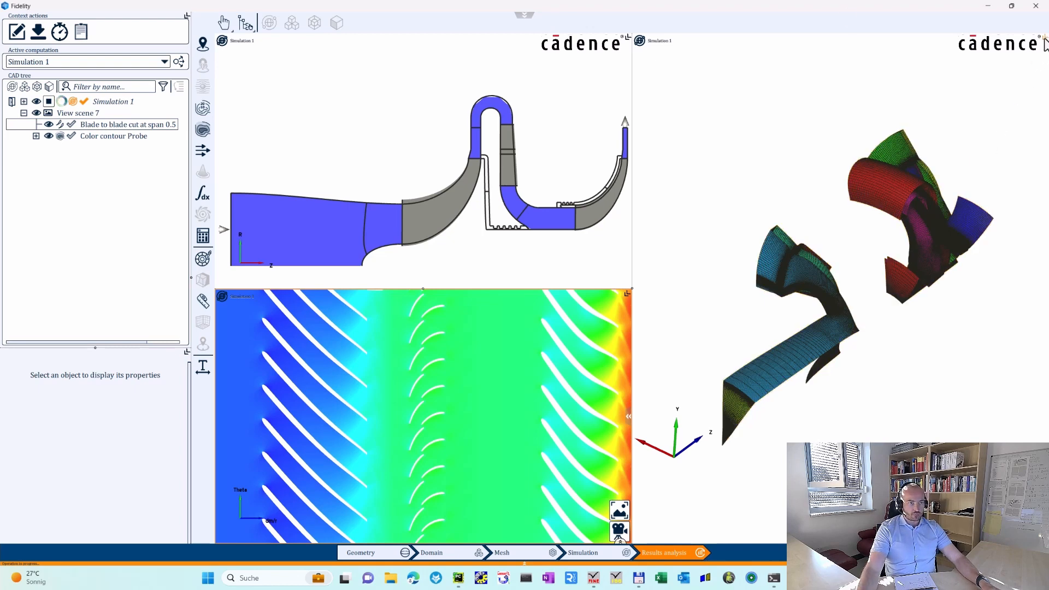
Remove the 3D mesh view from the layout and reposition the meridional geometry in its widened view.
click(1044, 38)
click(974, 41)
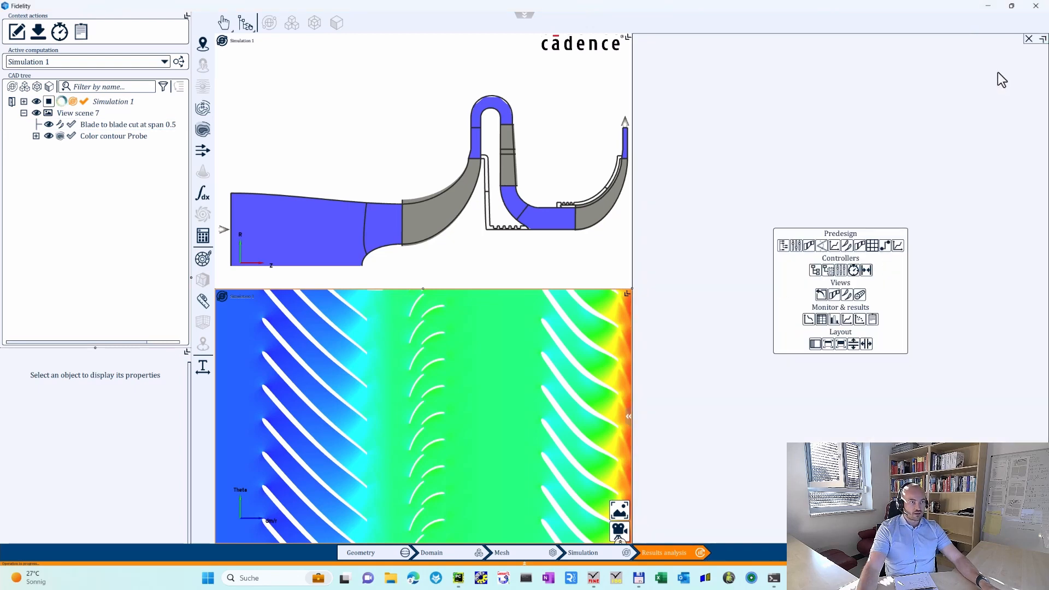
click(1028, 38)
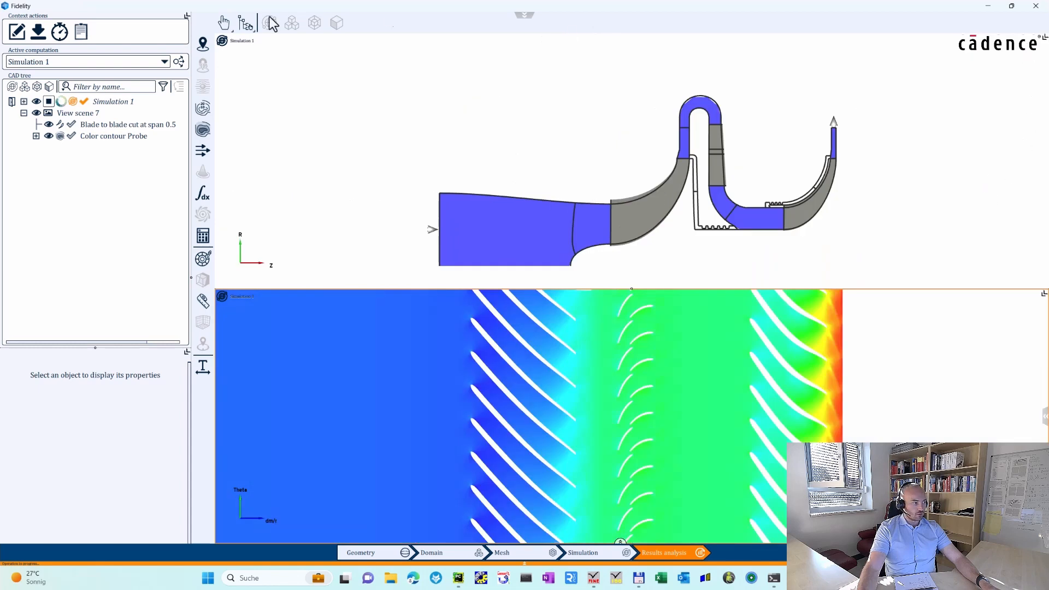
middle_drag(920, 219, 781, 216)
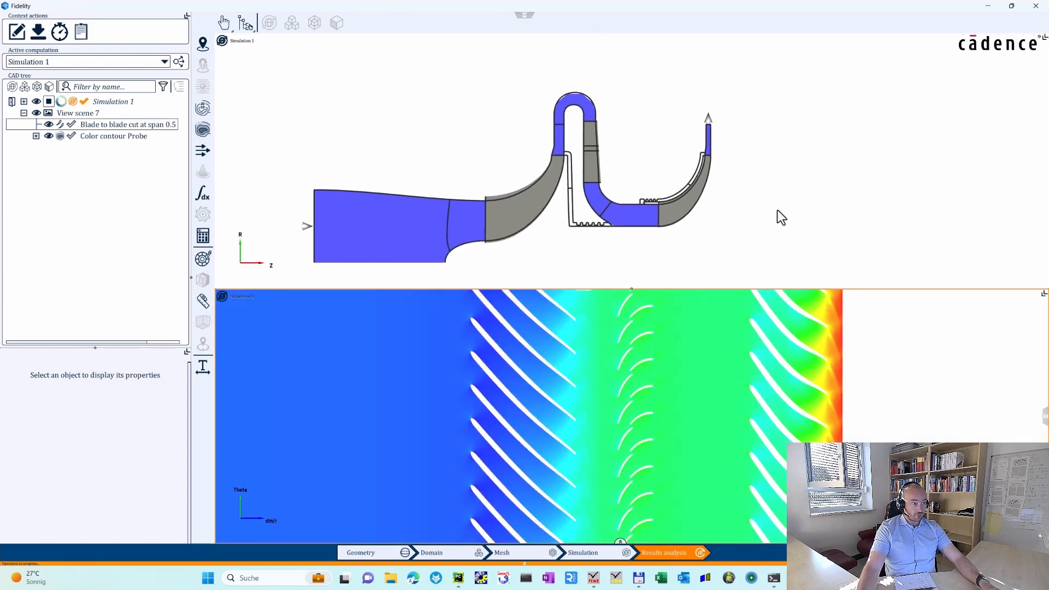
Split the meridional view's area twice and assign a meridional view to each of the two new panes.
click(1045, 39)
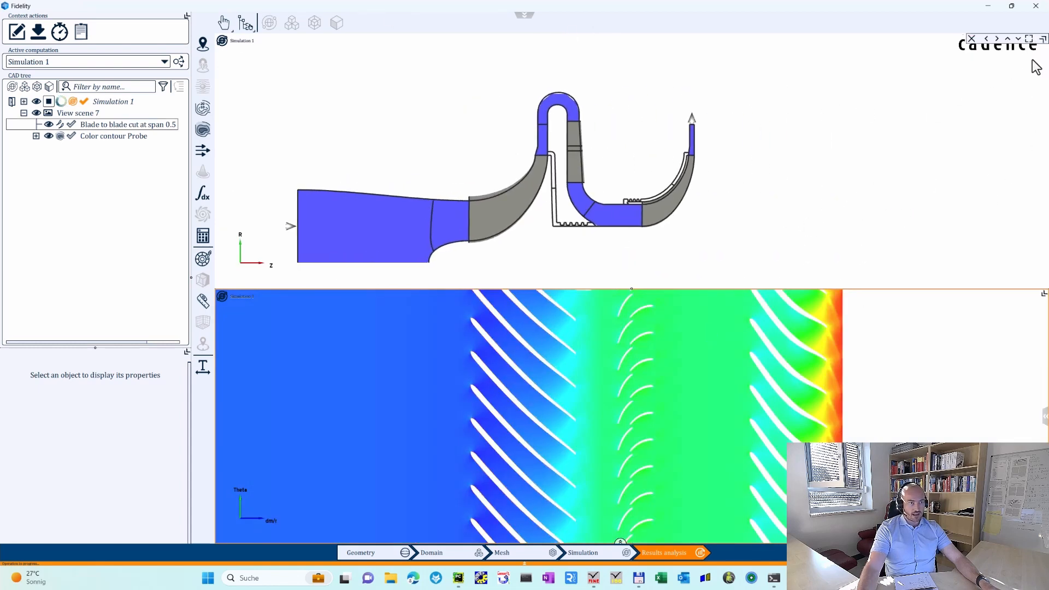
click(998, 39)
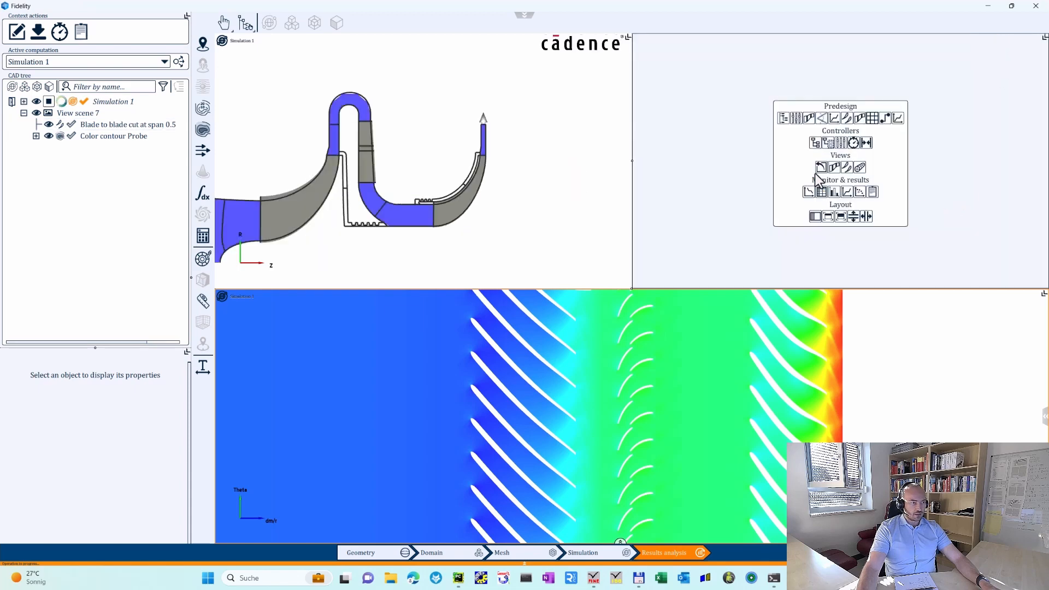
click(834, 166)
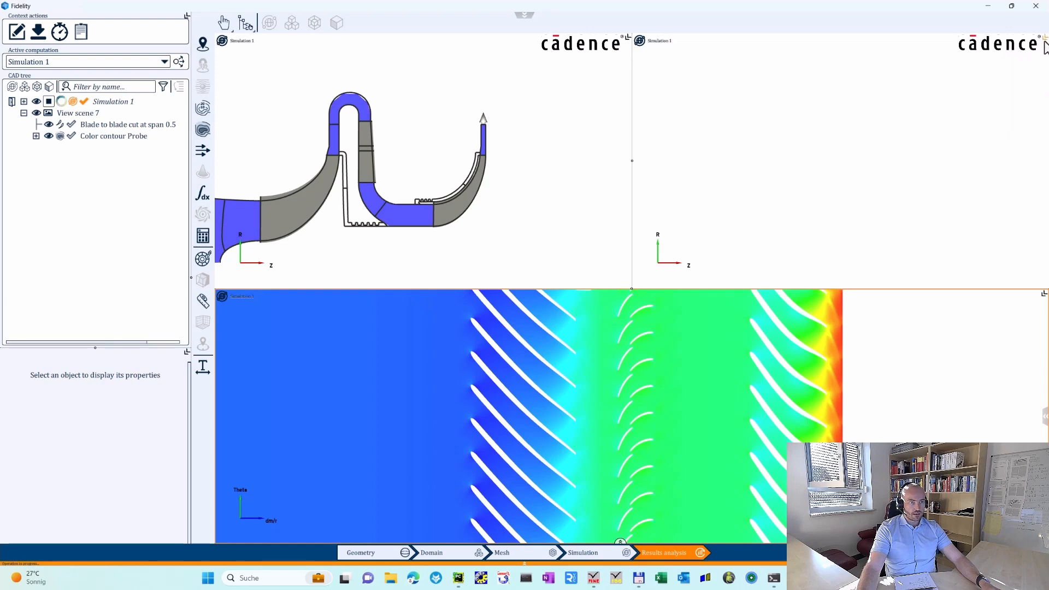
click(1001, 43)
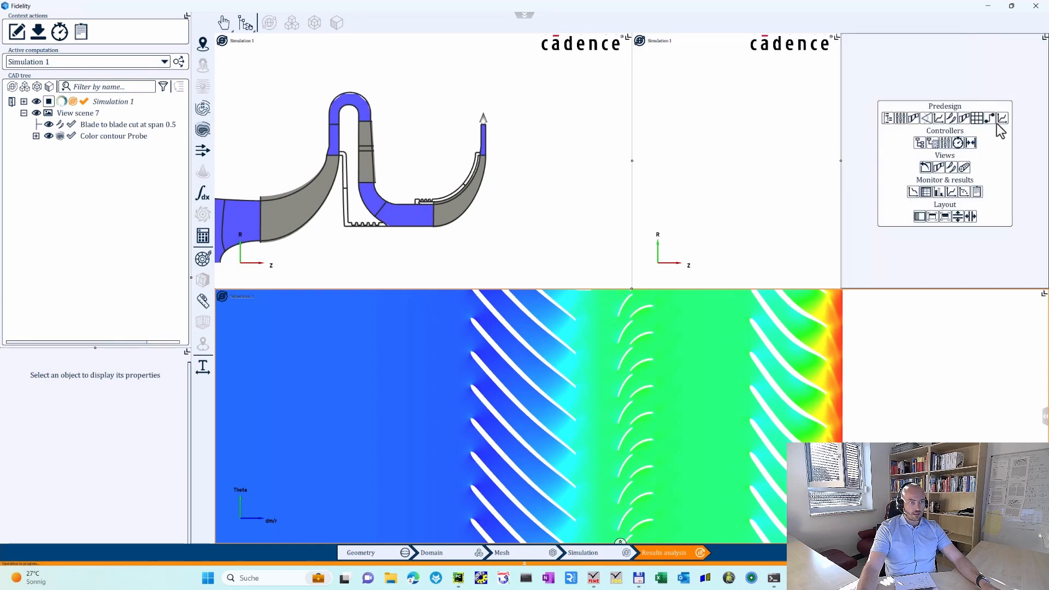
click(939, 167)
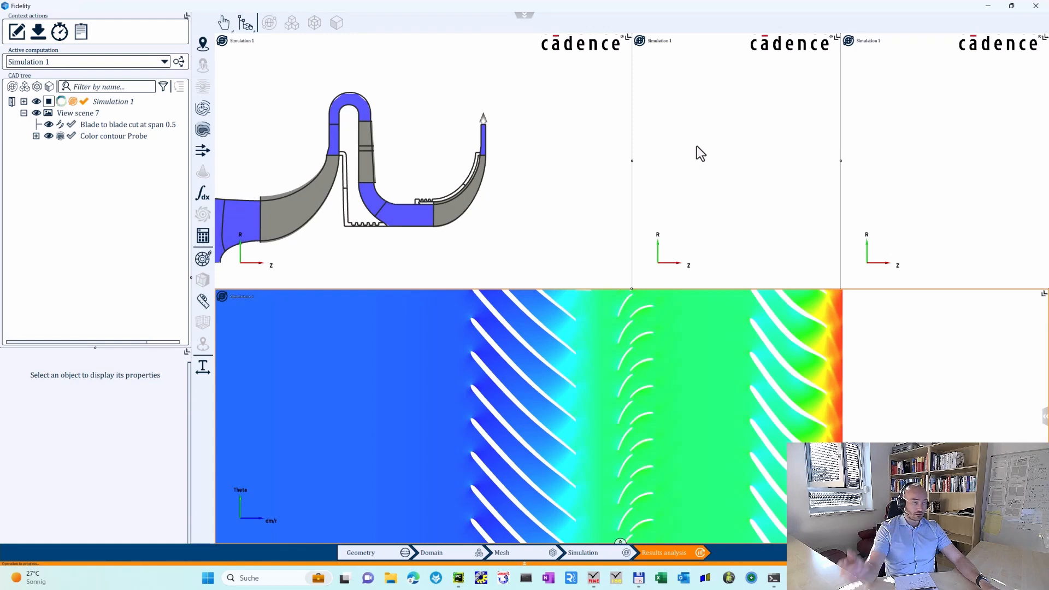
Display the geometry in both new meridional views and resize the three upper views to about equal widths.
click(716, 123)
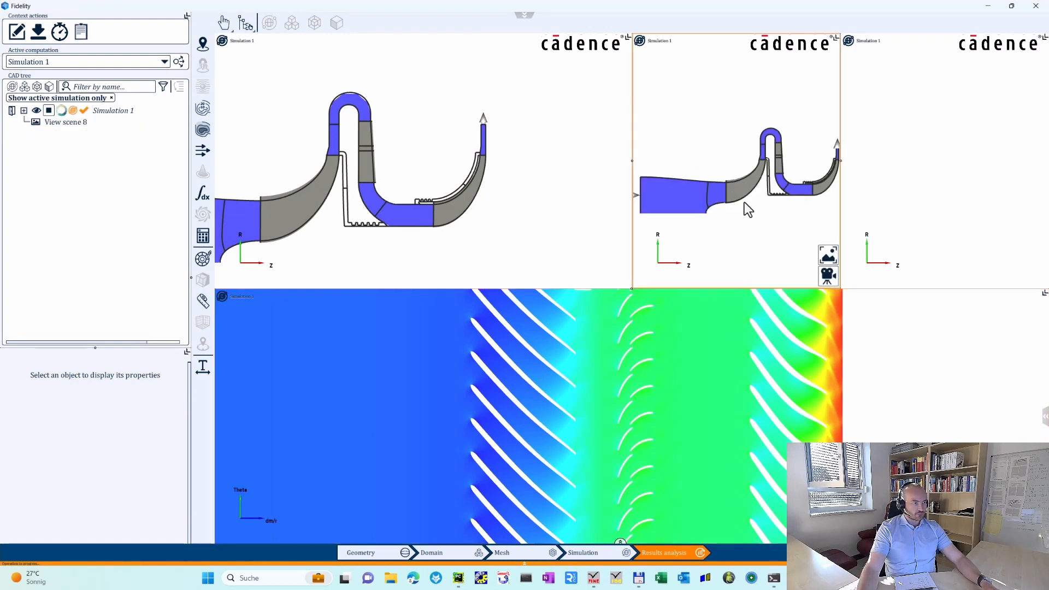
click(955, 174)
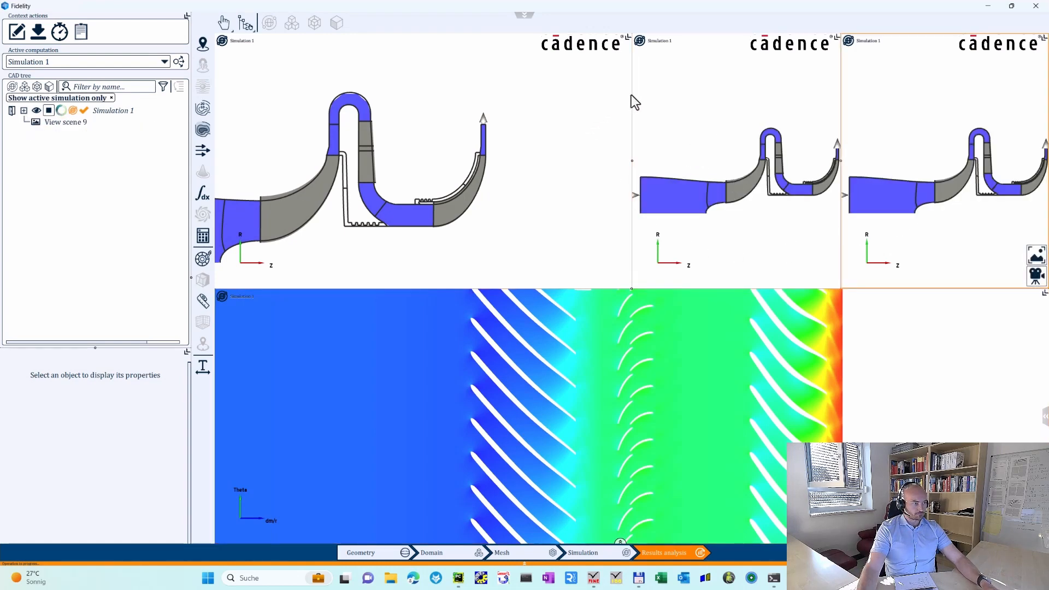
drag(629, 100, 498, 126)
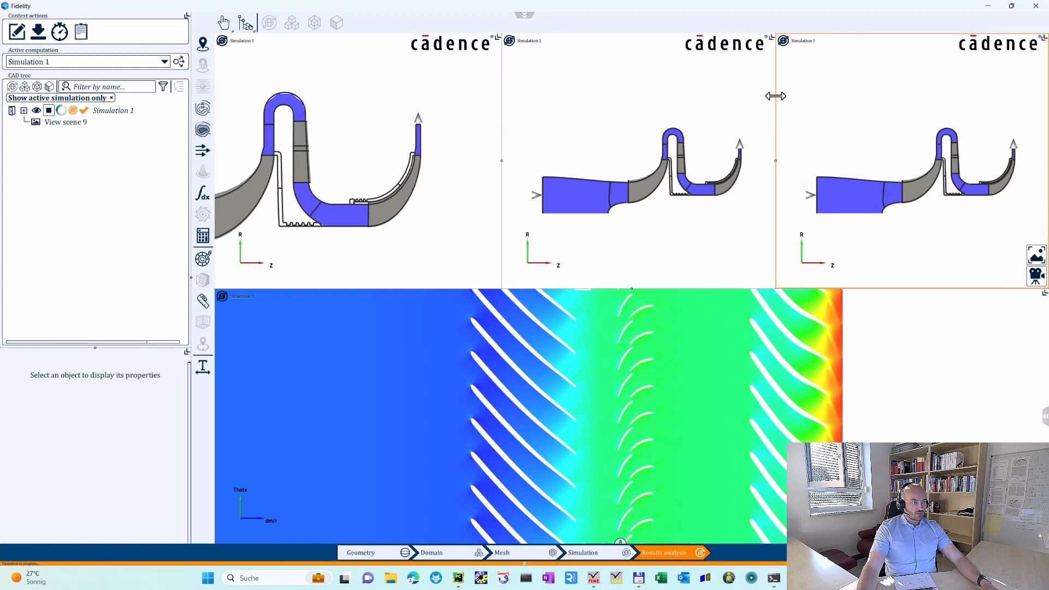
mouse_move(776, 95)
mouse_down()
mouse_move(759, 103)
mouse_move(783, 96)
mouse_up()
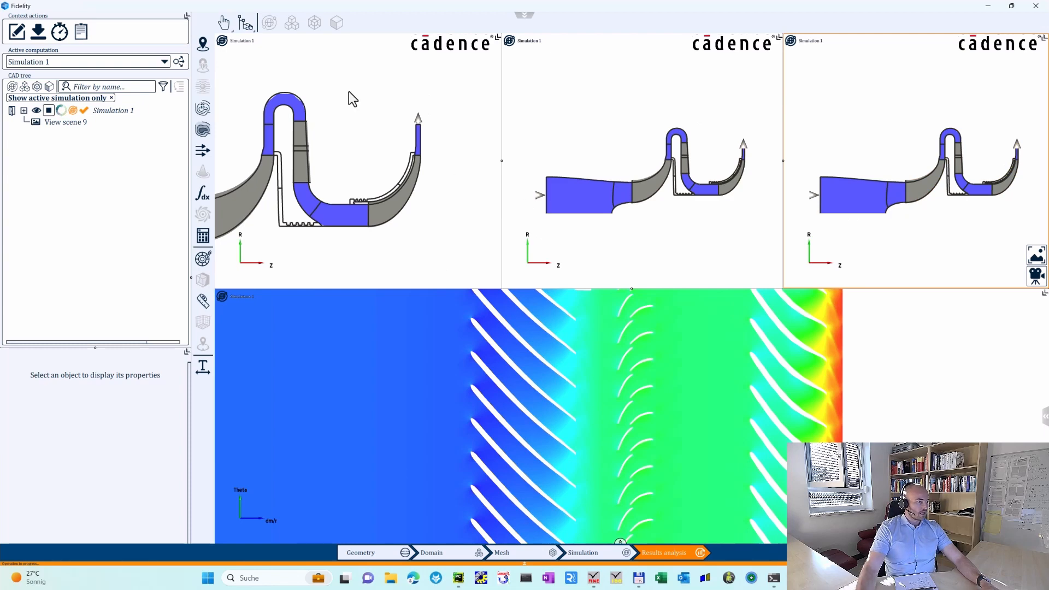
Bind the camera of the first meridional view to the second one and try panning them together.
click(335, 71)
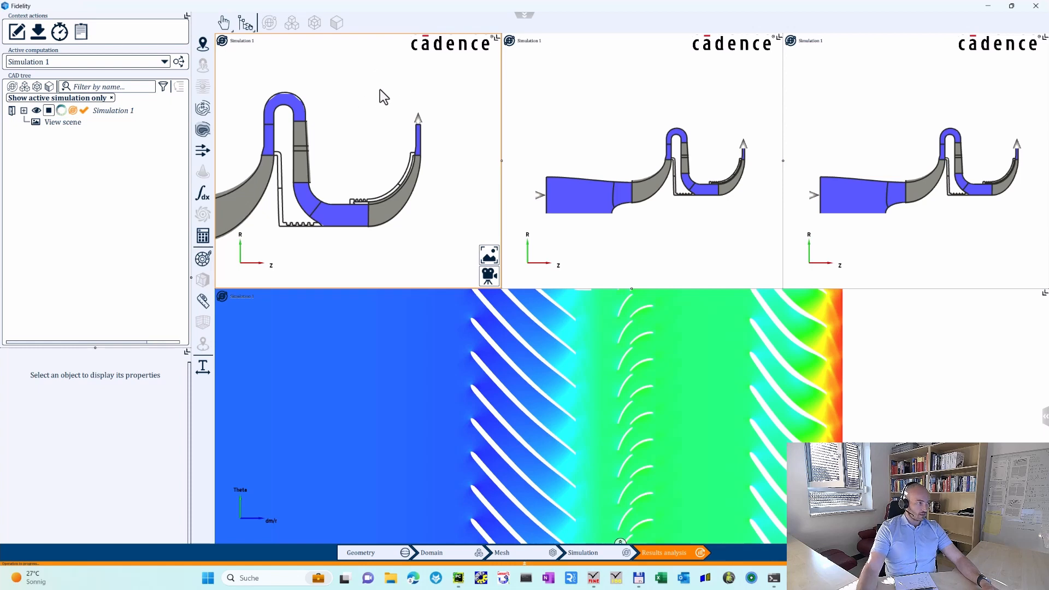
right_click(382, 65)
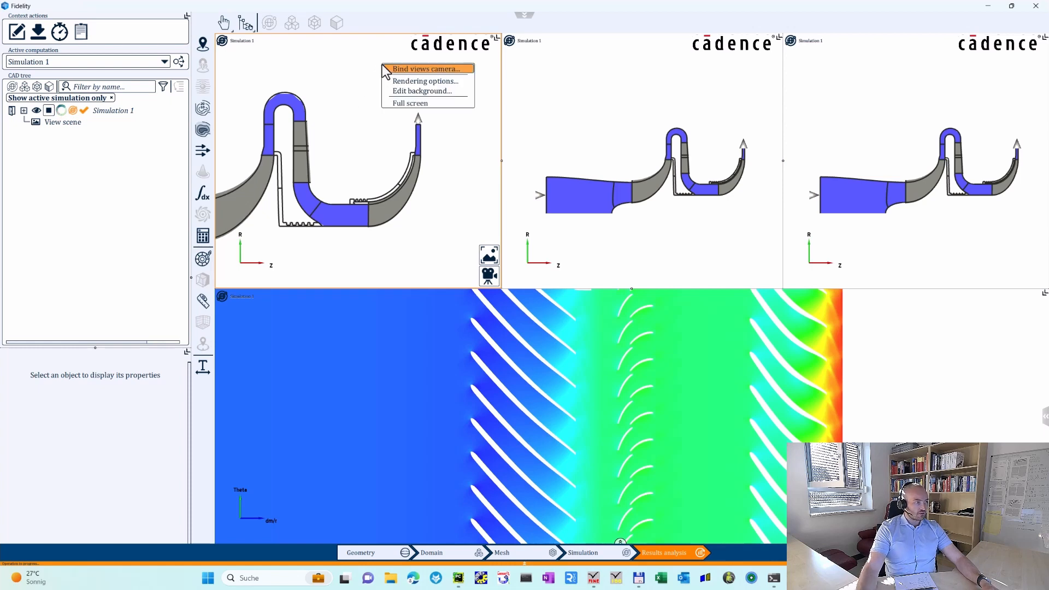
click(447, 70)
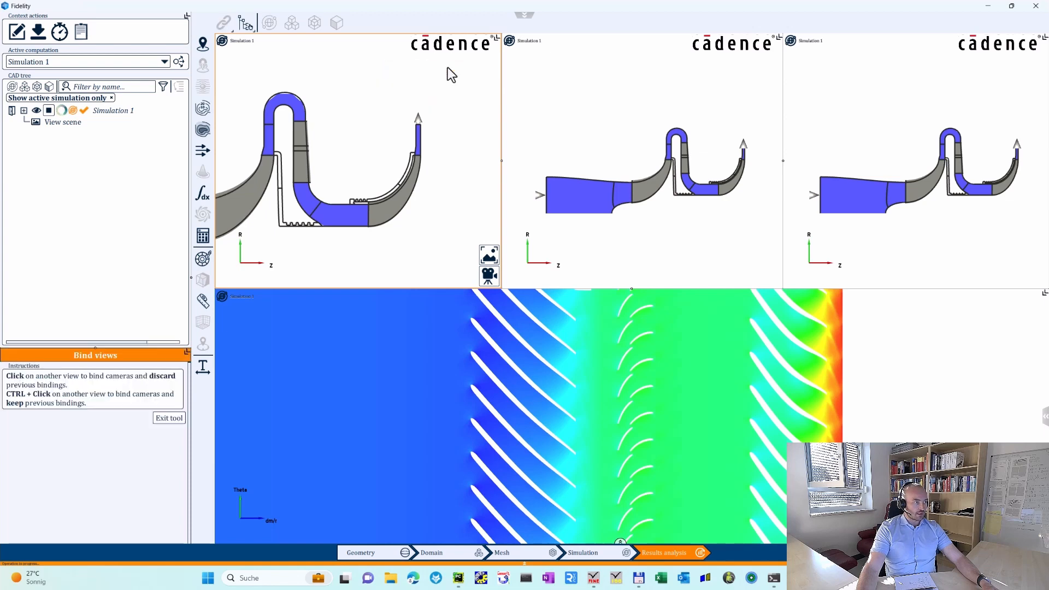
click(634, 79)
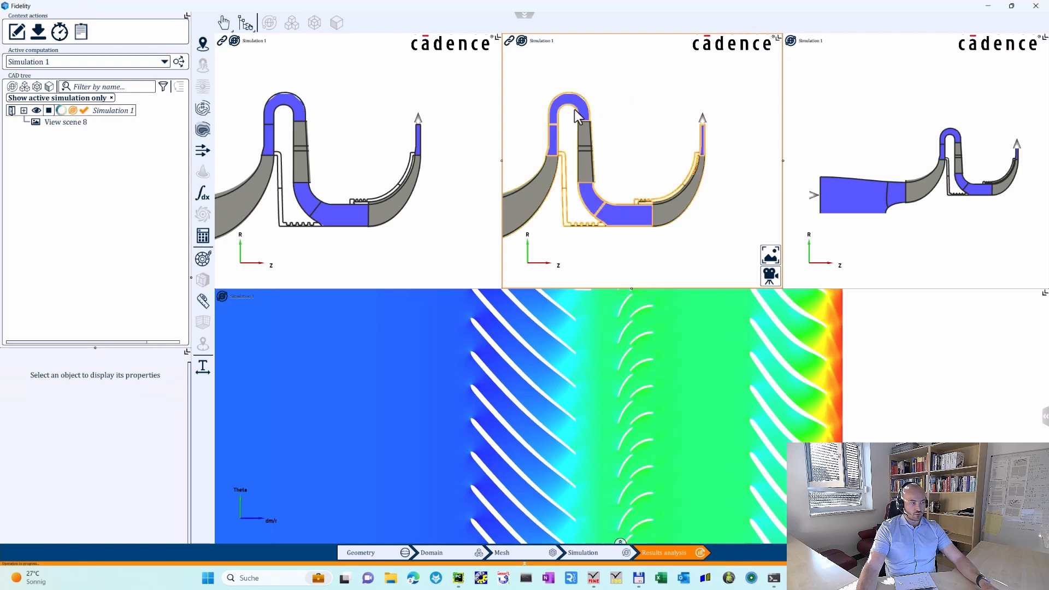
middle_drag(575, 110, 648, 103)
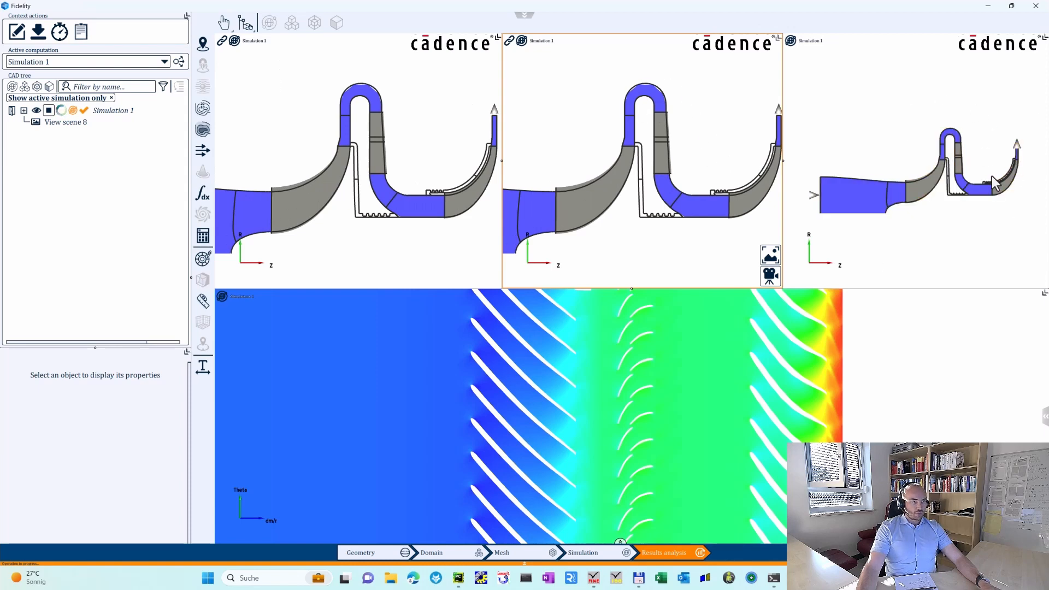
Bind the third meridional view's camera to the first view while keeping the existing camera binding.
click(428, 75)
right_click(427, 70)
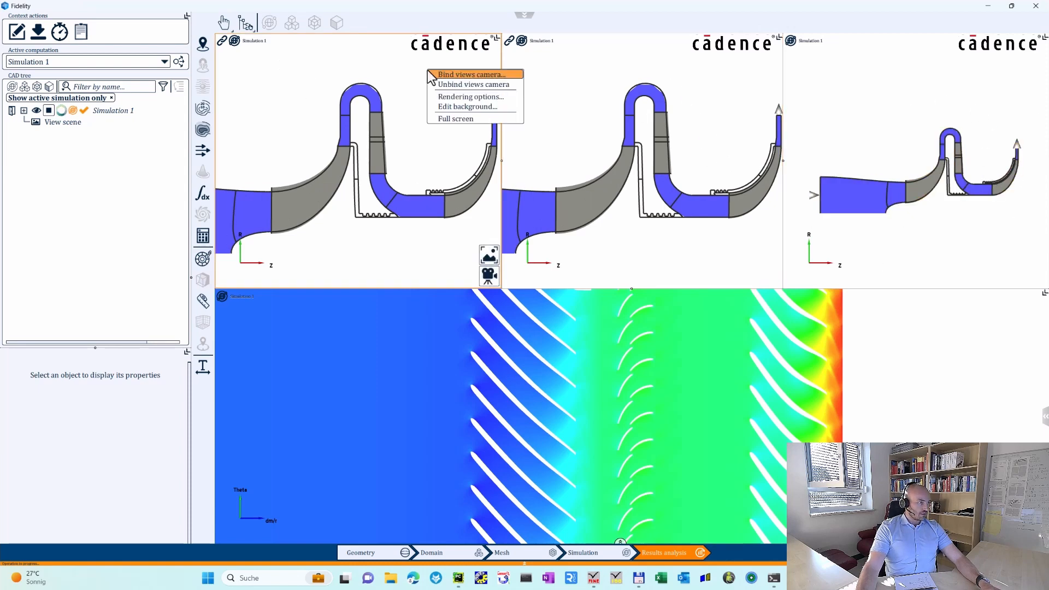
click(465, 73)
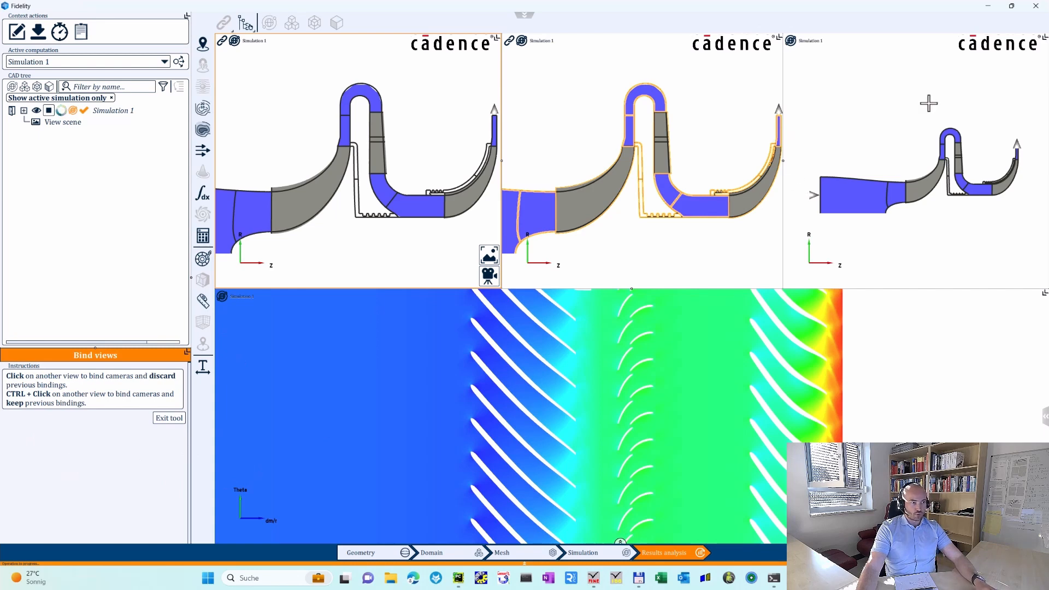
click(895, 69)
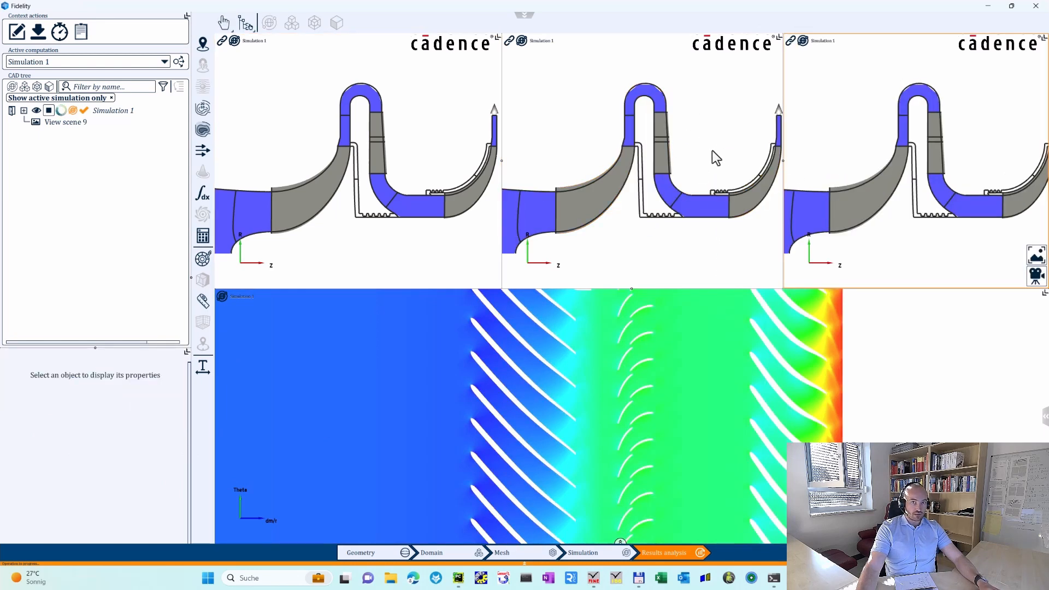
Examine whether the three bound meridional views follow each other when panned and zoomed, independently of the blade-to-blade view.
middle_drag(735, 144, 763, 147)
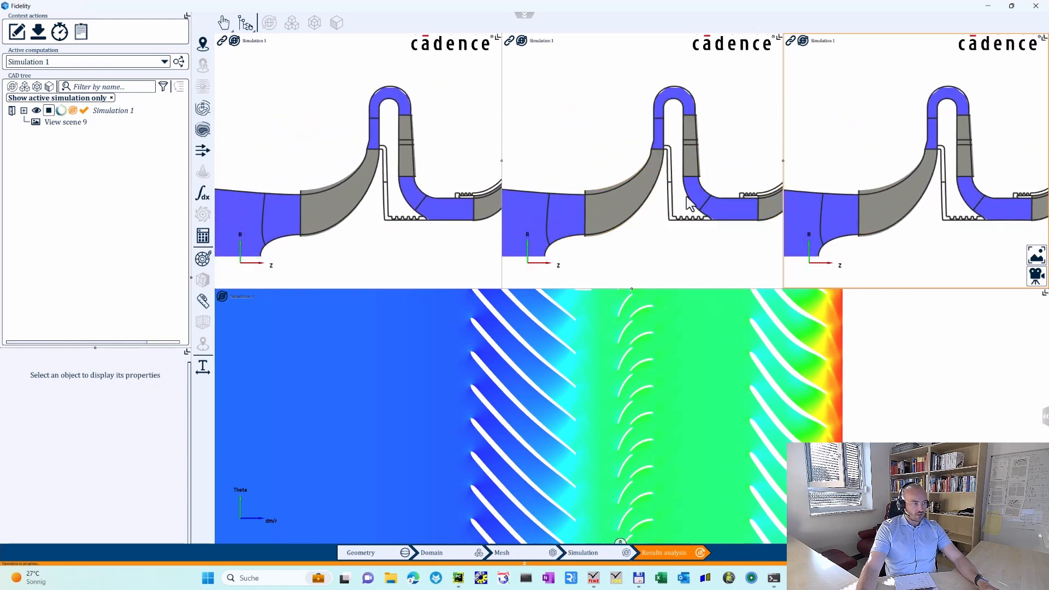
scroll(696, 200, down, 1)
scroll(700, 202, up, 5)
middle_drag(700, 203, 725, 180)
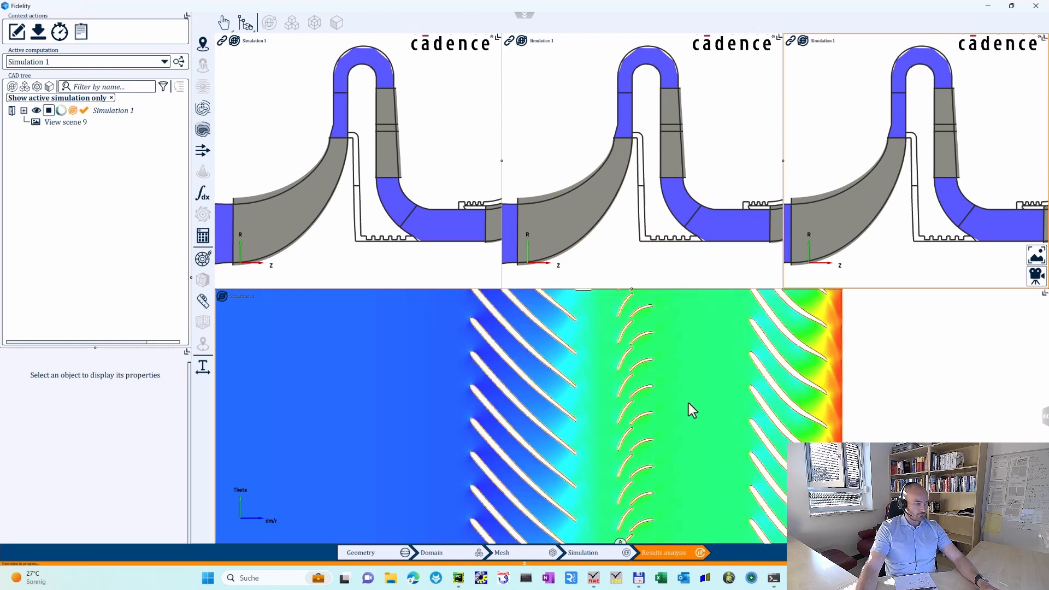
middle_drag(562, 398, 642, 436)
middle_drag(859, 175, 858, 189)
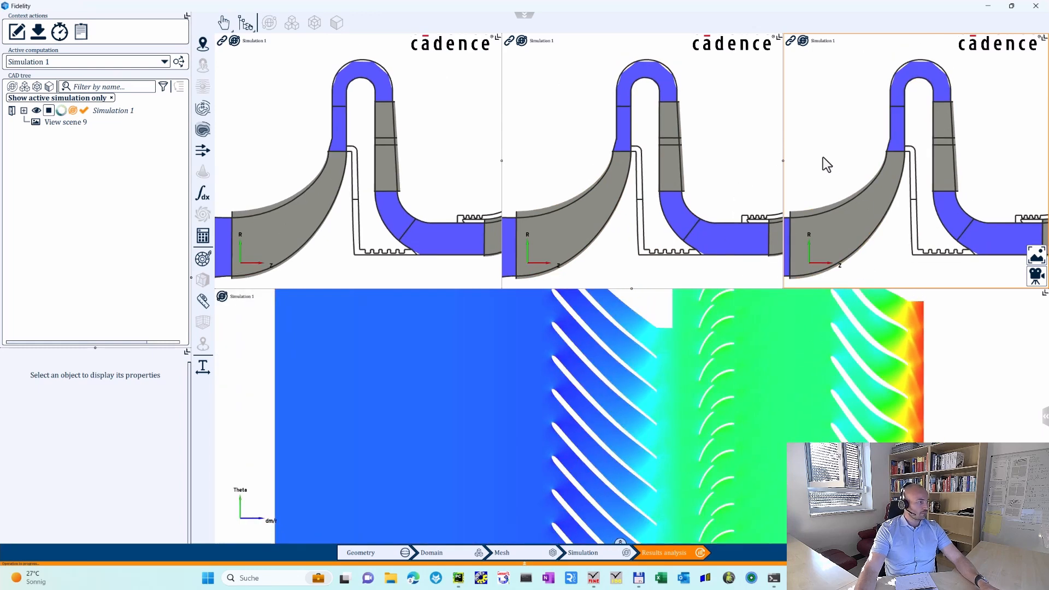
scroll(817, 157, down, 4)
middle_drag(793, 176, 814, 157)
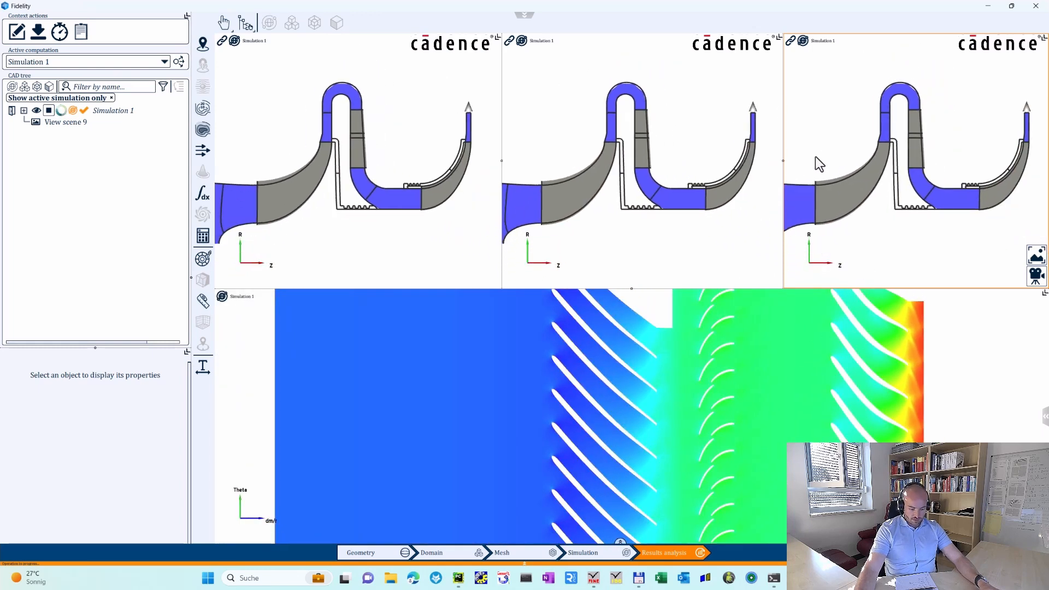
scroll(807, 135, up, 3)
middle_drag(701, 123, 644, 164)
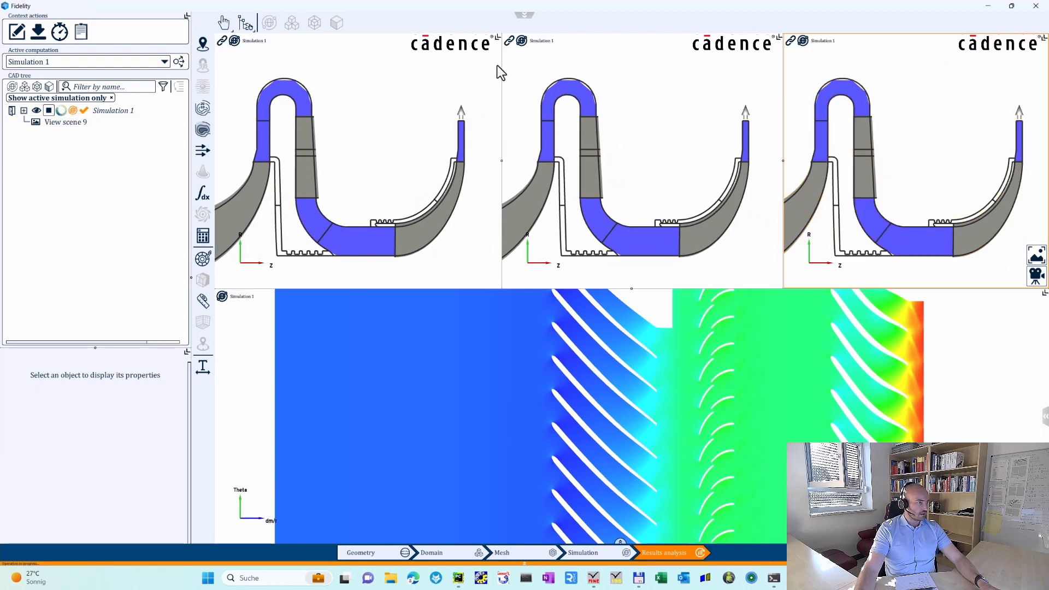
Enlarge one meridional view to fill the graphics area and frame the geometry in it.
click(497, 39)
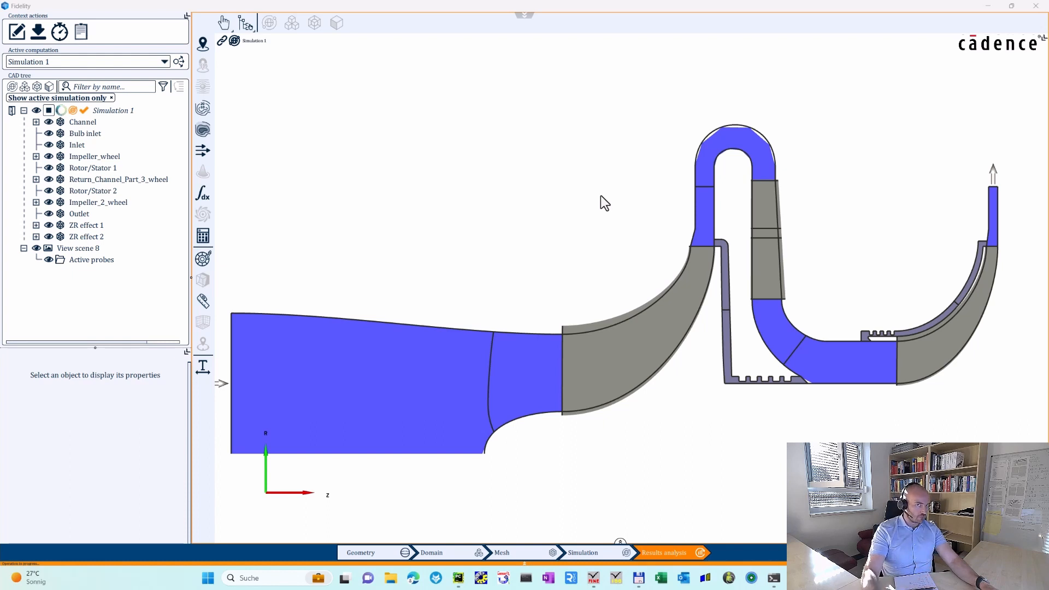
middle_drag(603, 212, 605, 194)
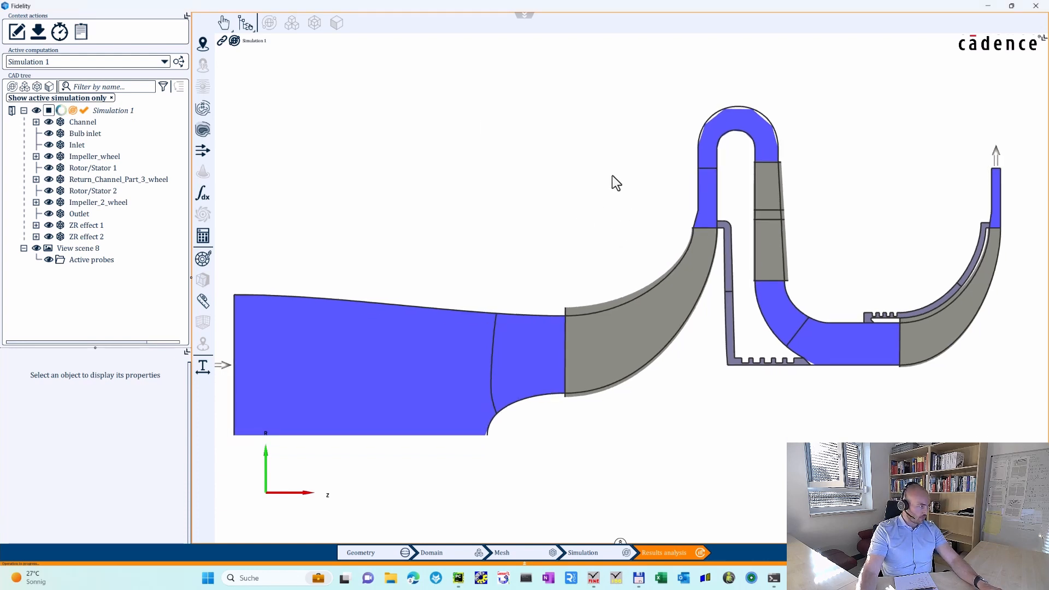
middle_drag(610, 191, 586, 171)
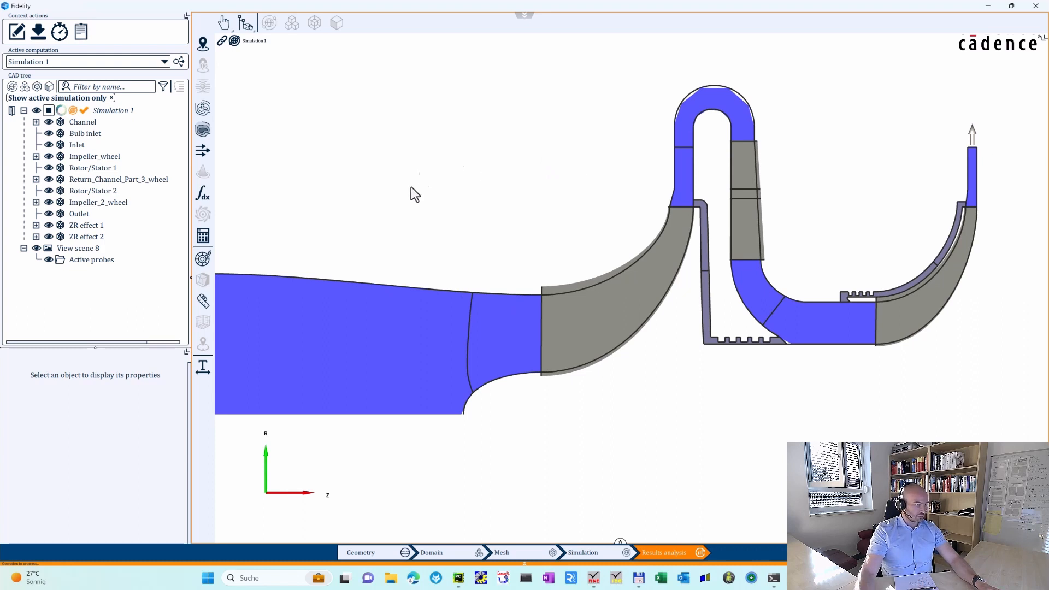
Create a Static Pressure color contour for Impeller_wheel, Return_Channel_Part_3_wheel, Impeller_2_wheel, ZR effect 1 and ZR effect 2.
click(95, 156)
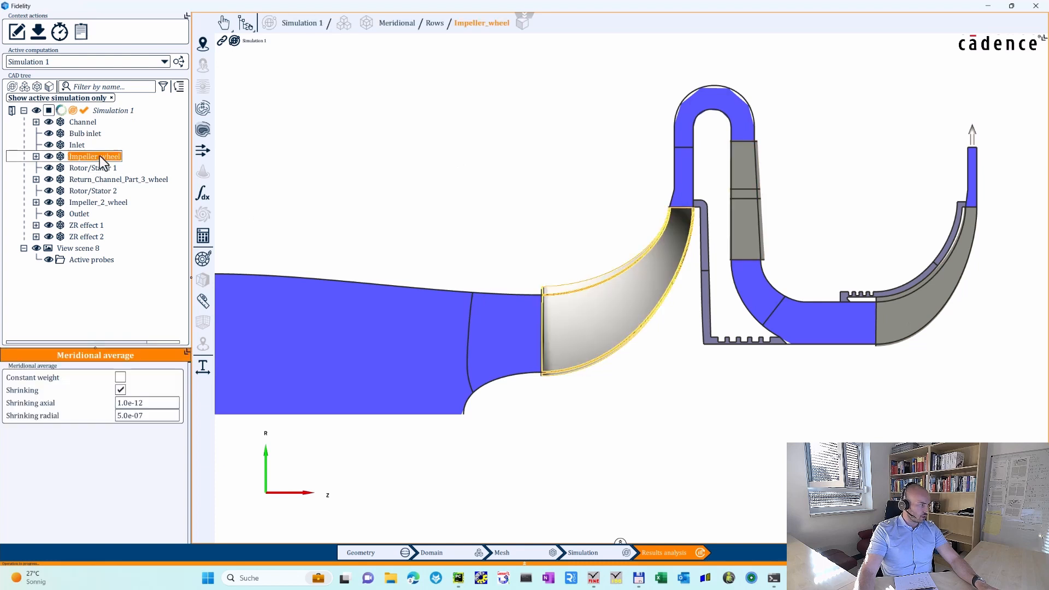
ctrl+click(112, 179)
ctrl+click(112, 203)
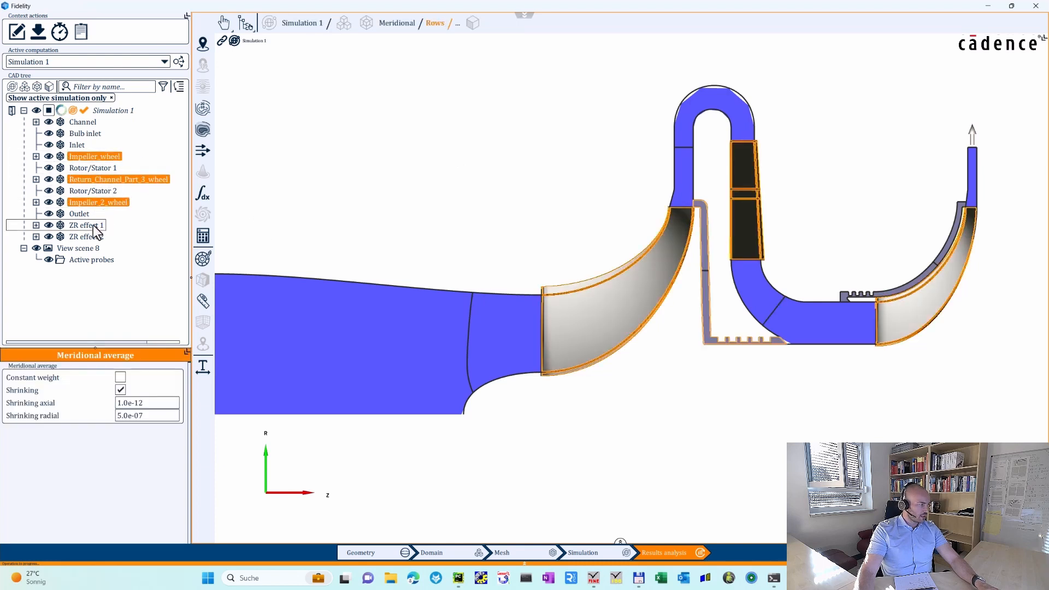
ctrl+click(87, 225)
ctrl+click(86, 237)
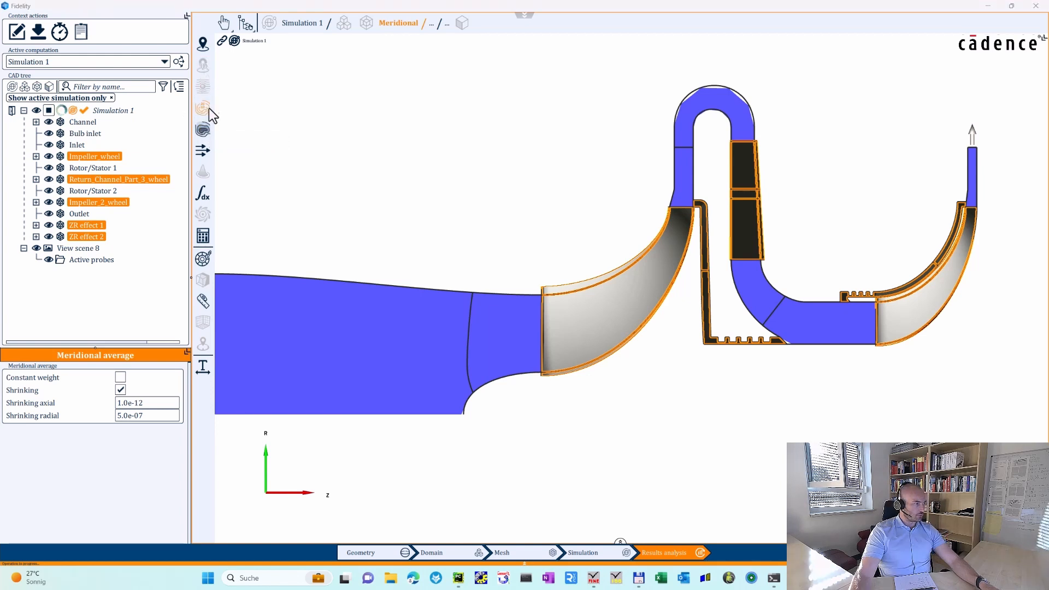
click(206, 131)
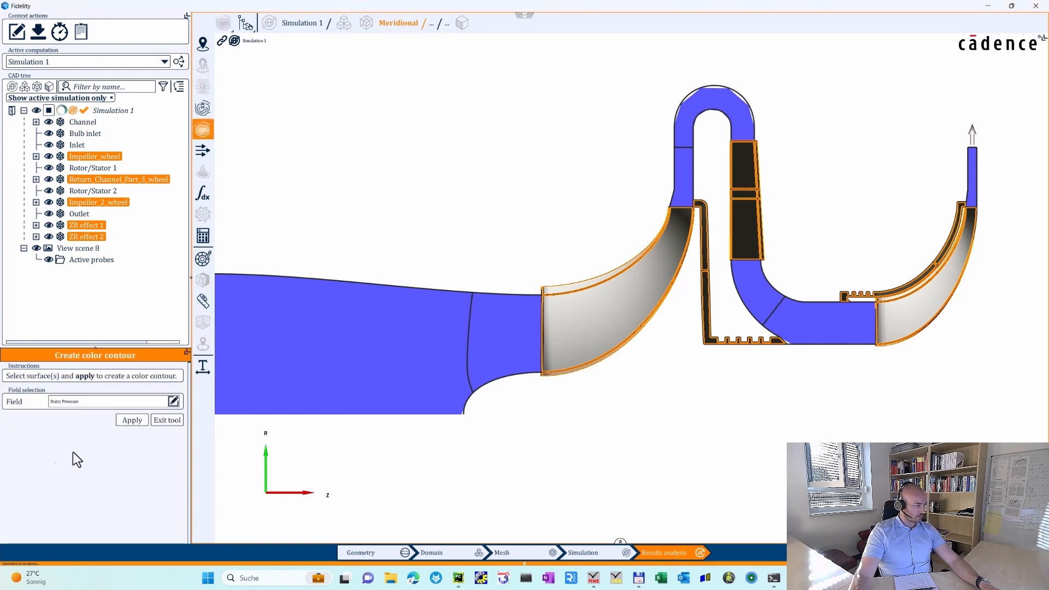
click(130, 420)
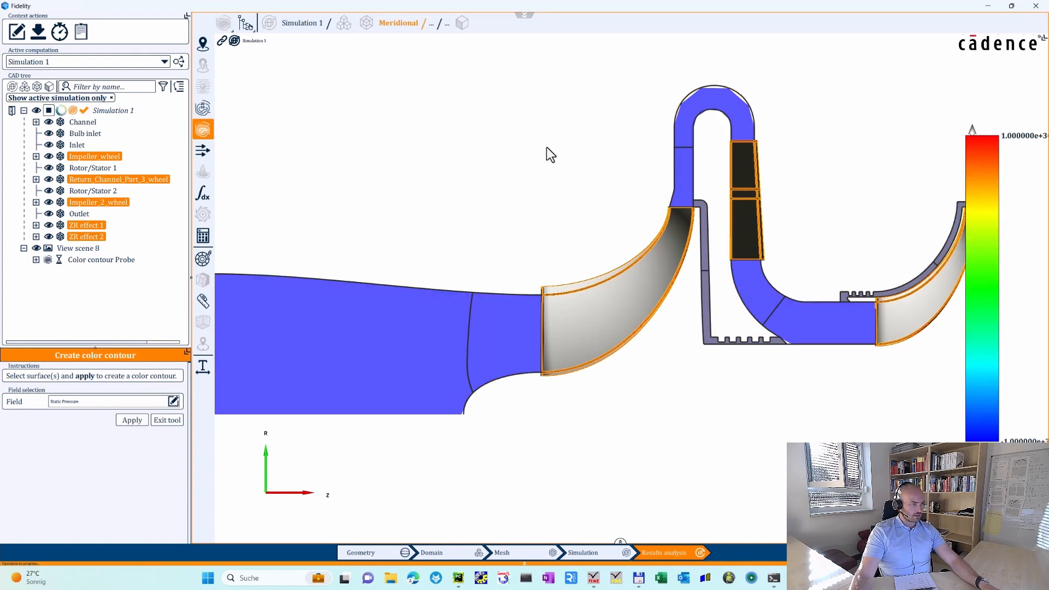
scroll(548, 144, down, 4)
middle_drag(549, 142, 544, 183)
scroll(547, 190, up, 2)
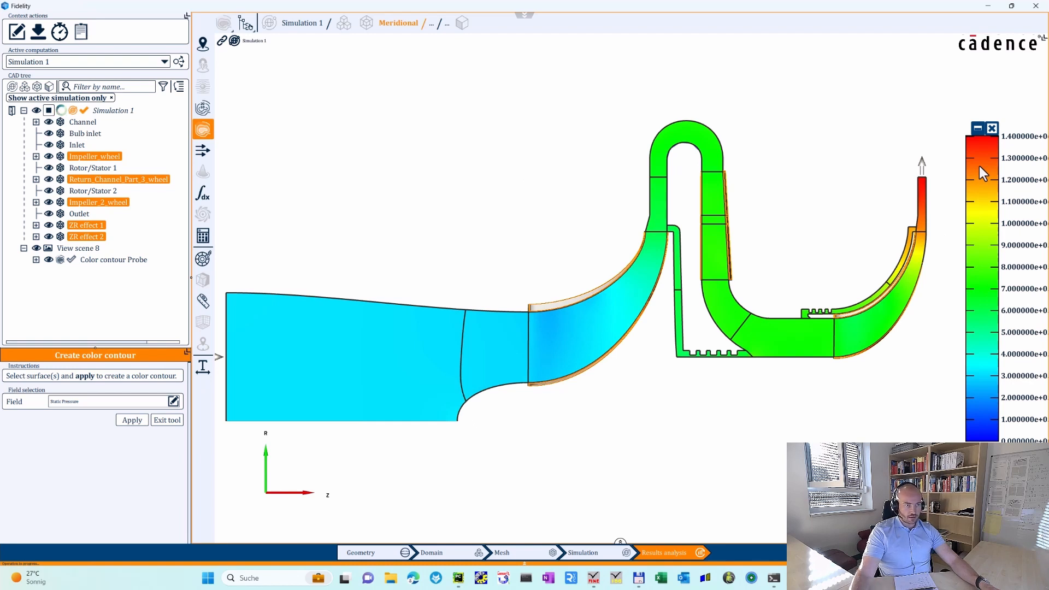
Change the Static Pressure color legend to horizontal orientation and place it above the compressor geometry.
right_click(980, 166)
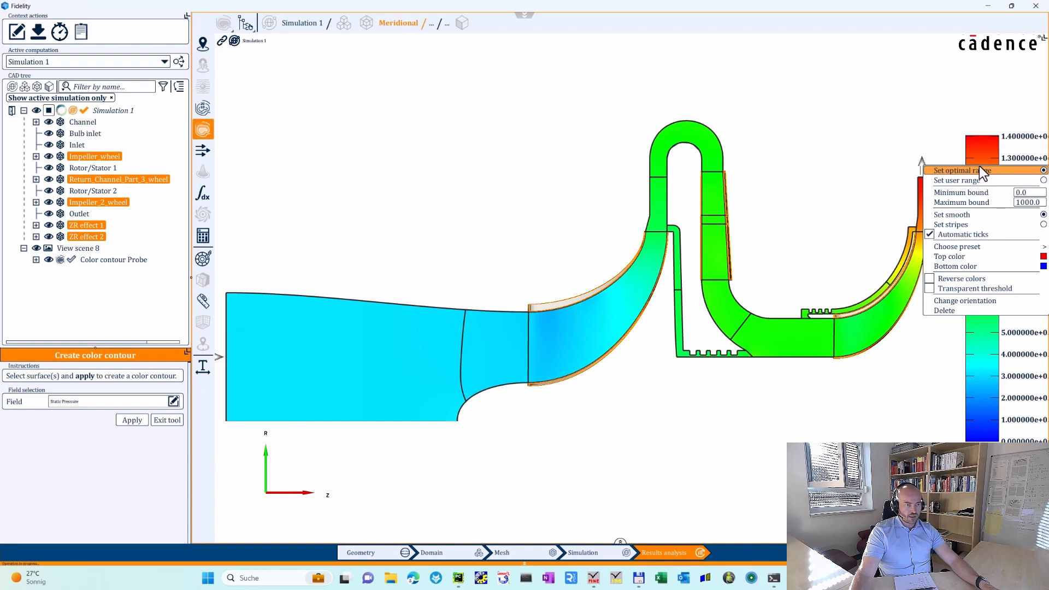
click(992, 302)
drag(626, 107, 239, 80)
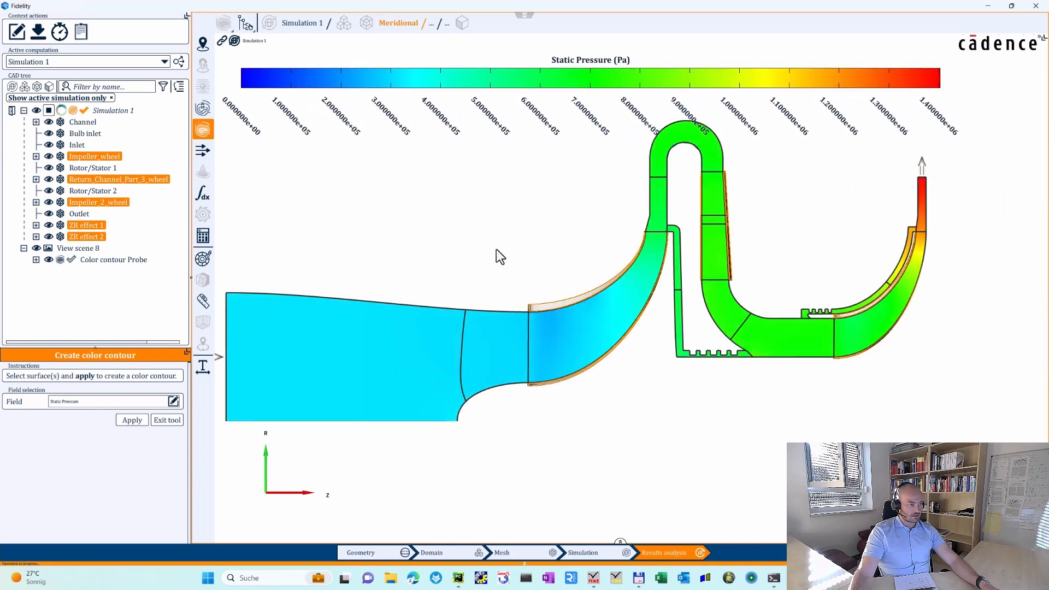
scroll(495, 251, up, 3)
scroll(504, 259, down, 4)
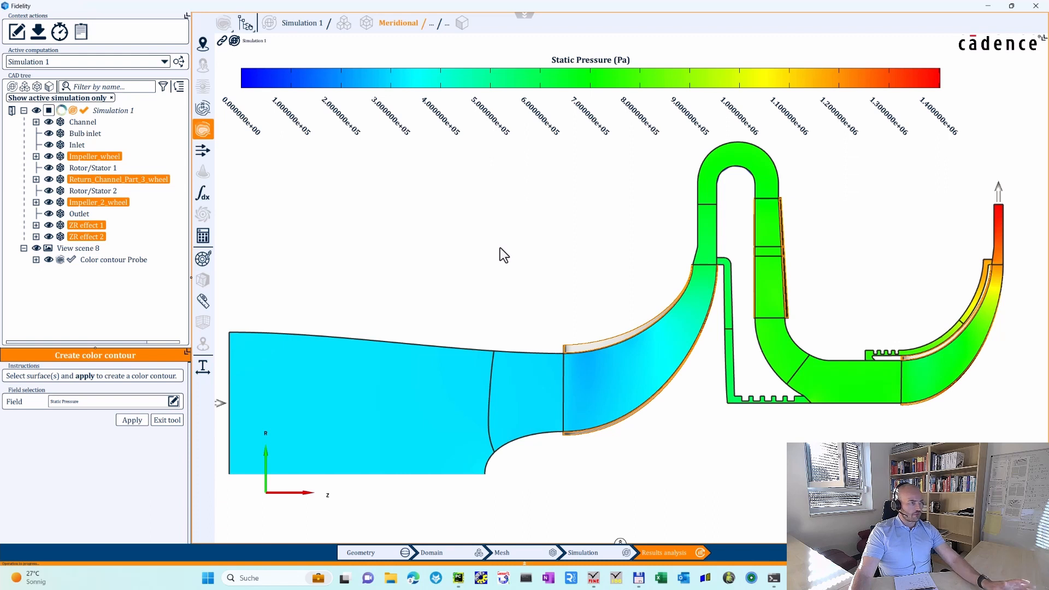
Show the Static Pressure color legend in stripes with 21 ticks and 0 decimal places.
right_click(581, 74)
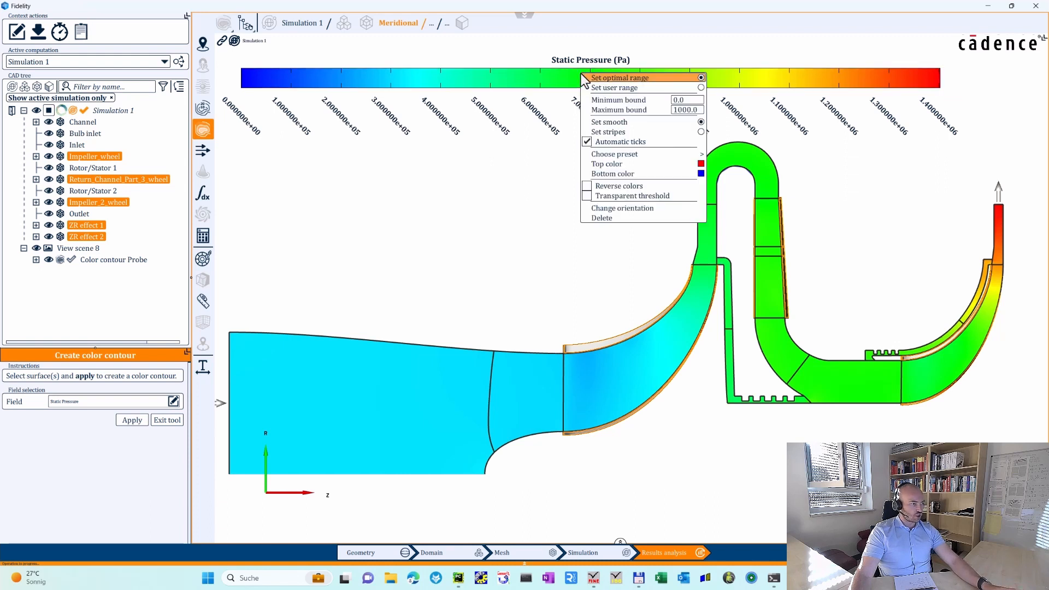
click(626, 132)
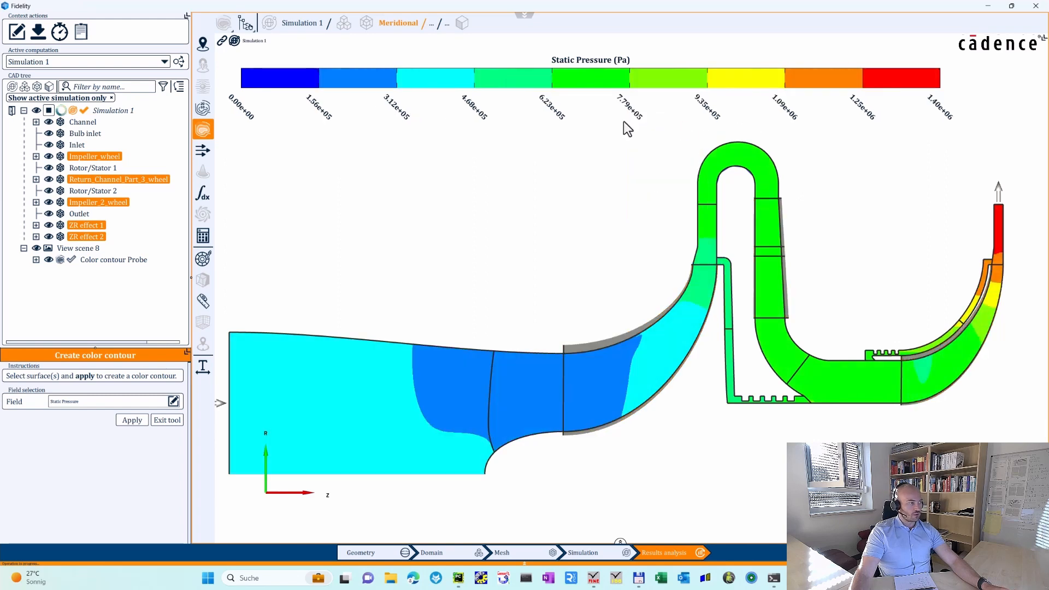
right_click(576, 81)
double_click(683, 150)
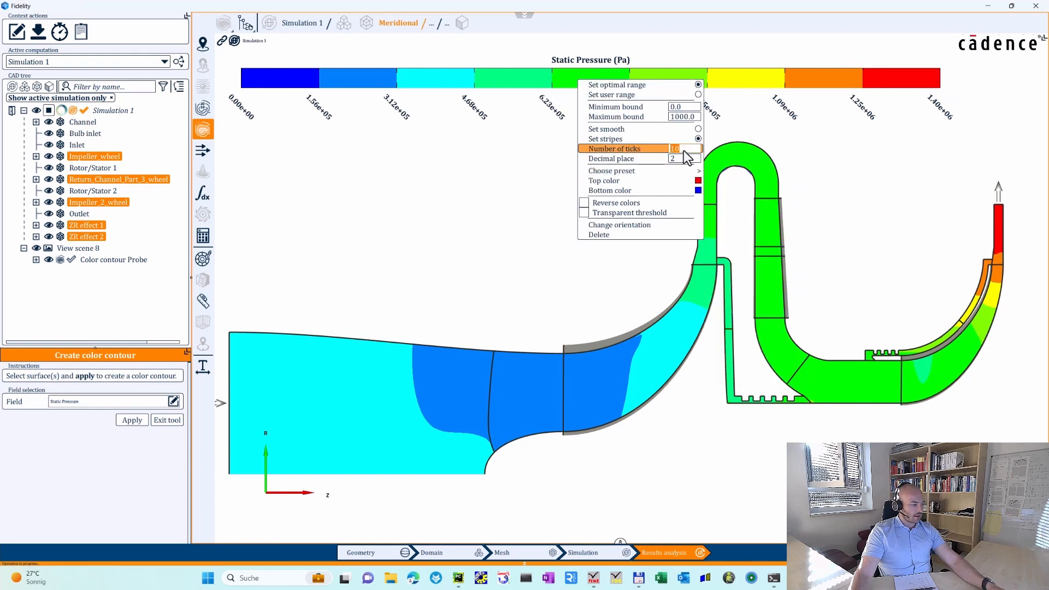
text(21)
key(Return)
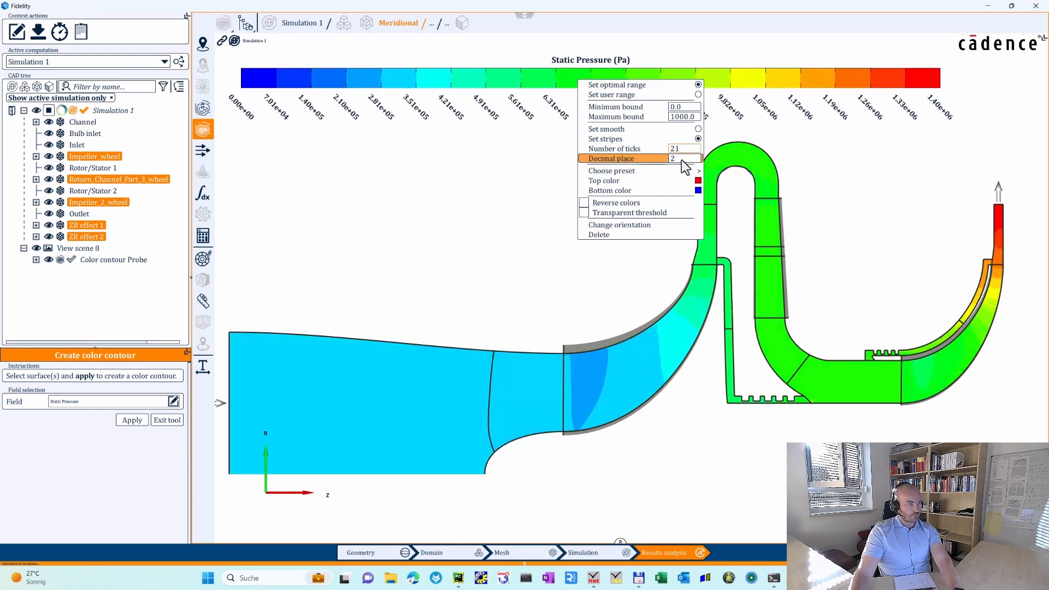
double_click(683, 159)
text(0)
key(Return)
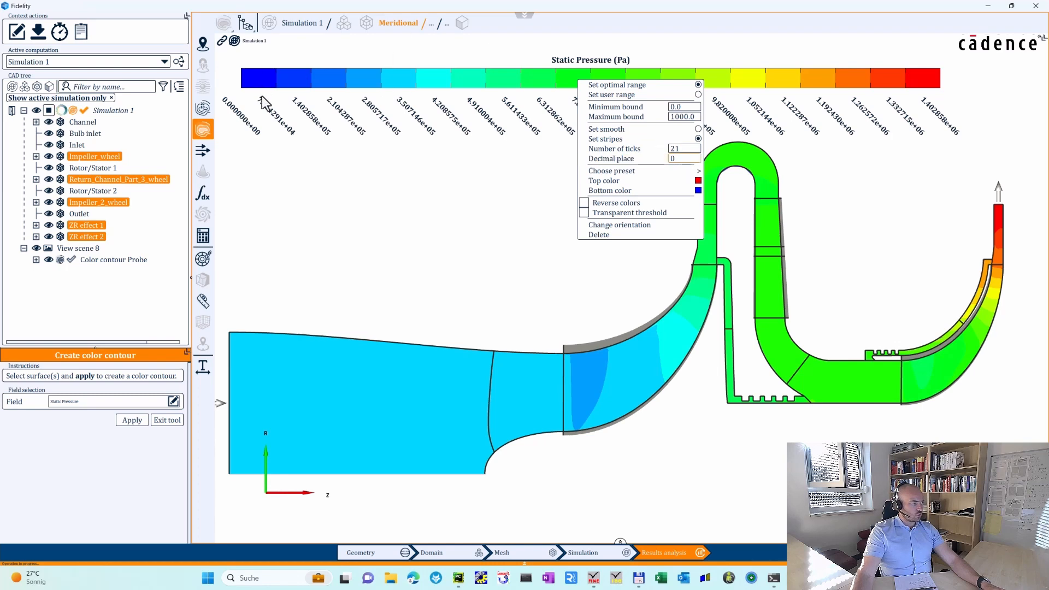
Apply a user range to the Static Pressure legend with a minimum bound of 3e5 and a maximum bound of 1.3e6.
click(698, 95)
right_click(720, 83)
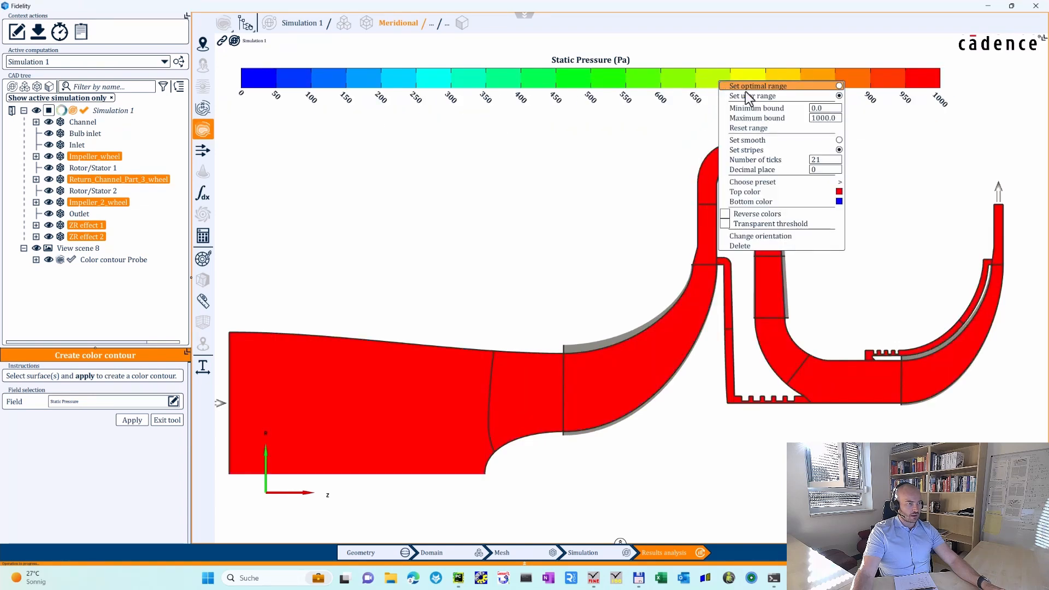
click(828, 108)
text(3)
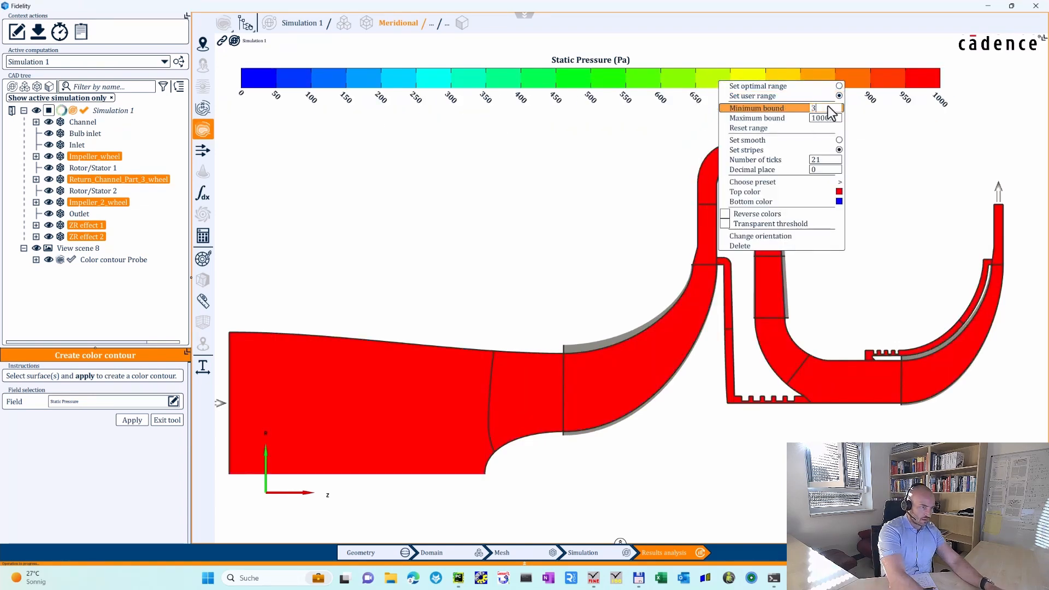
text(e)
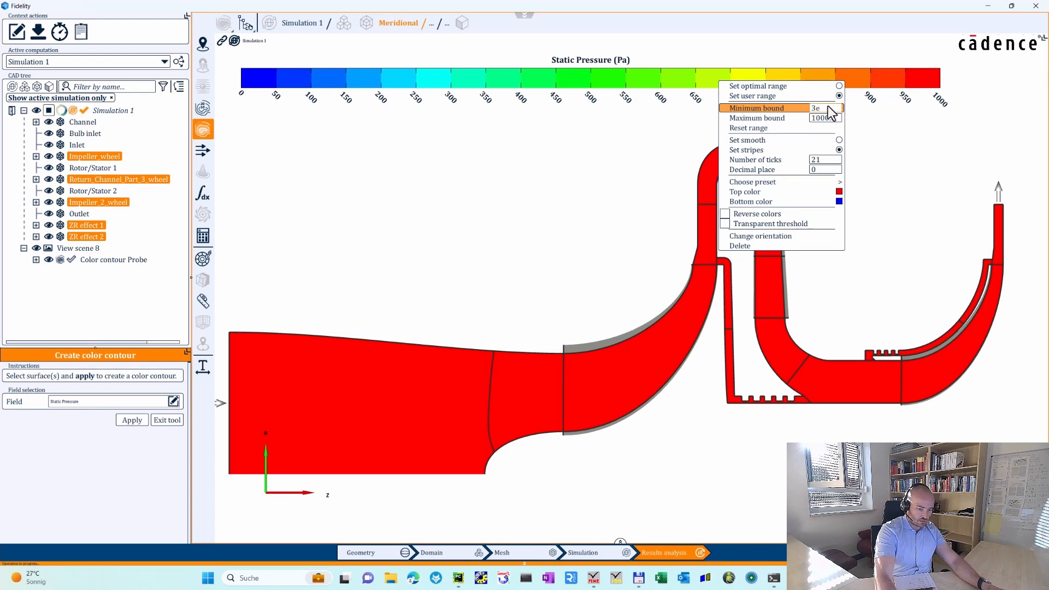
text(5)
key(Tab)
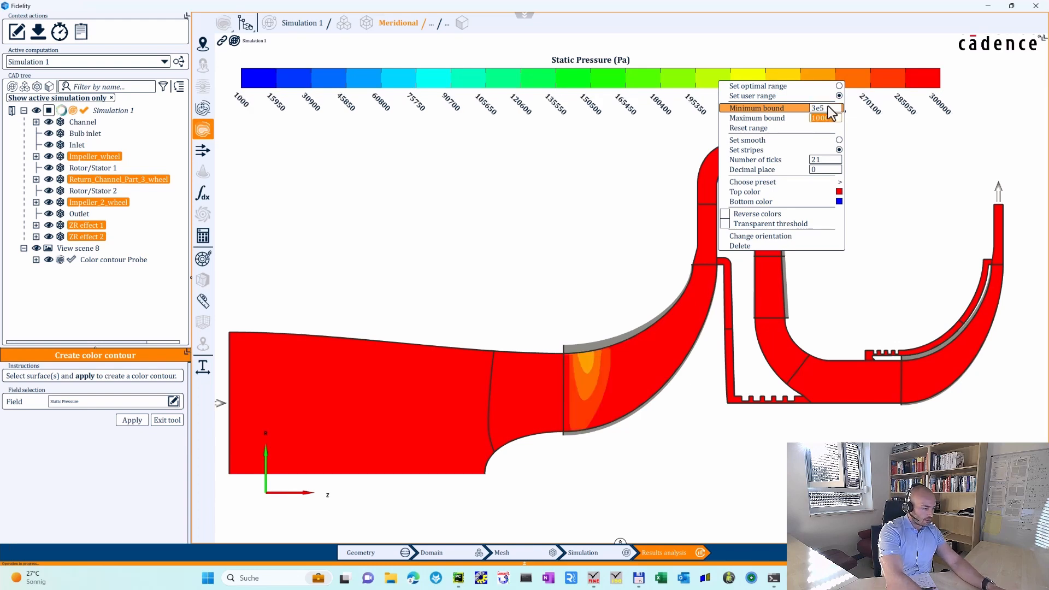
text(1.3e)
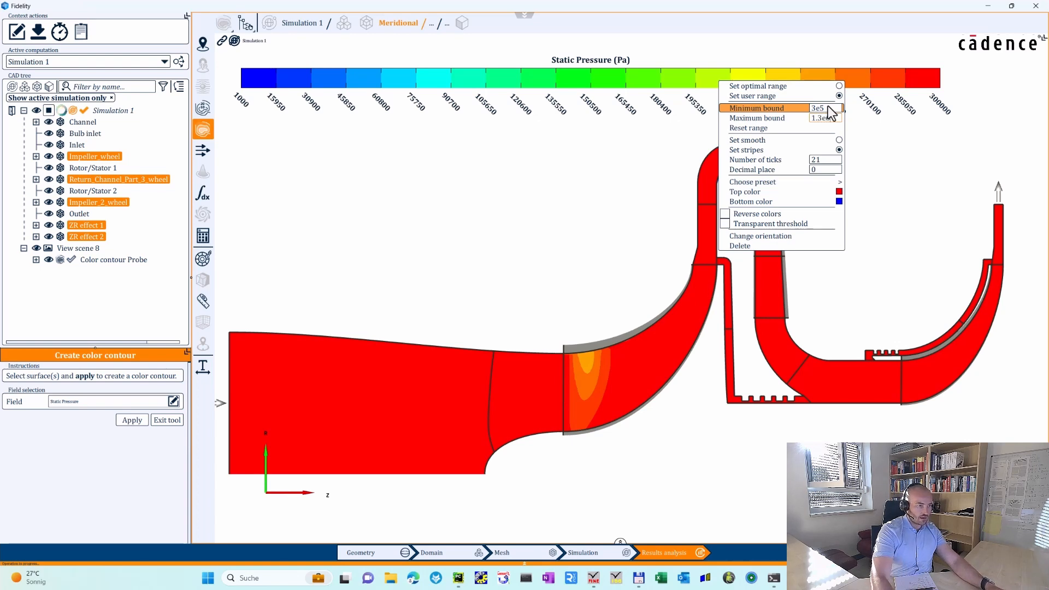
key(Return)
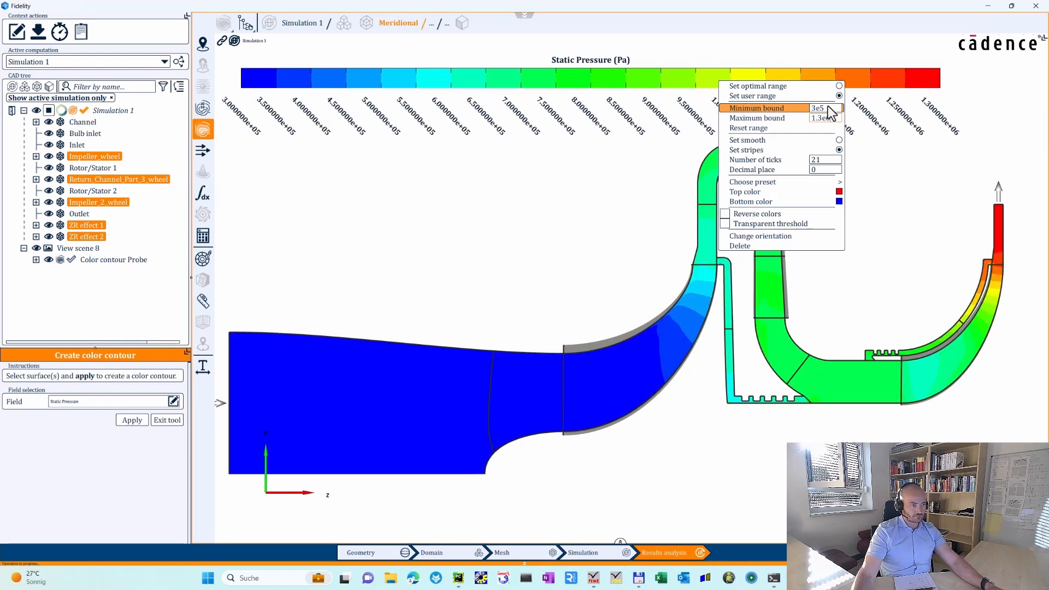
click(459, 206)
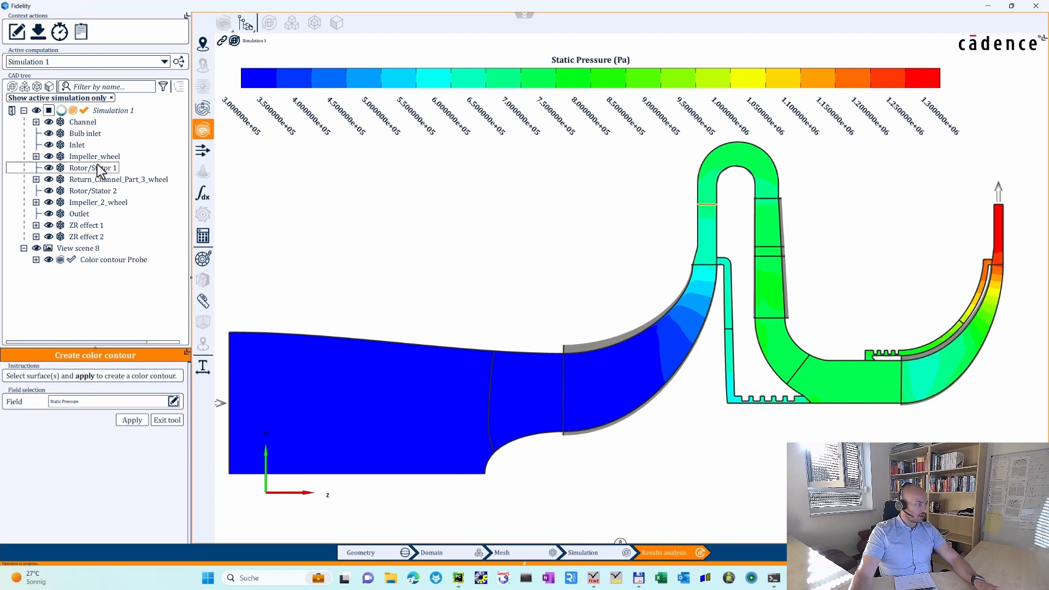
Create Static Pressure isolines from 300000 to 1300000 Pa on Impeller_wheel, Return_Channel_Part_3_wheel, Impeller_2_wheel, ZR effect 1 and ZR effect 2.
click(96, 156)
ctrl+click(98, 180)
ctrl+click(91, 202)
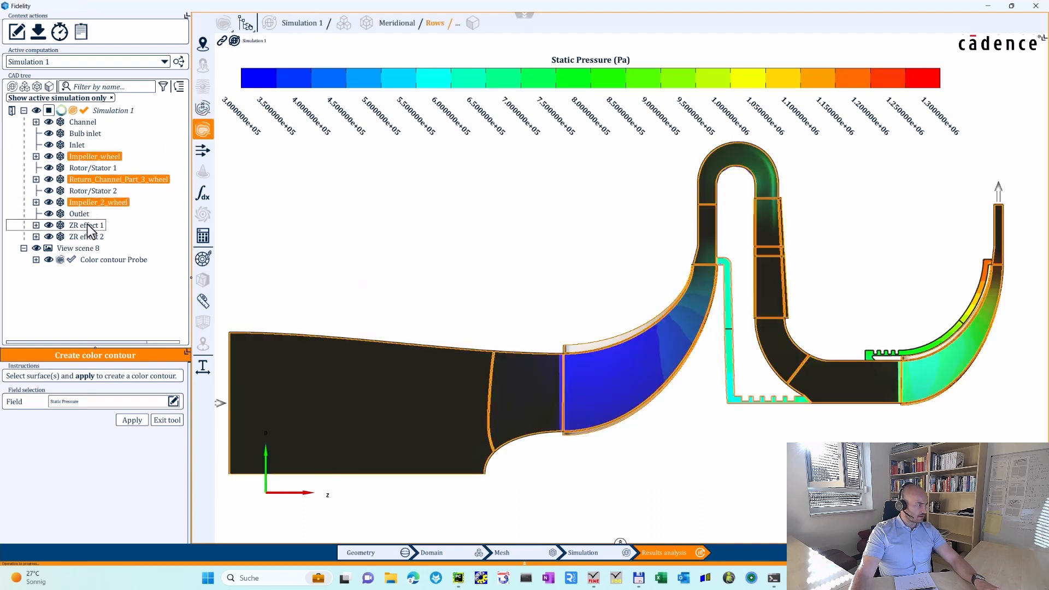
ctrl+click(89, 226)
ctrl+click(86, 237)
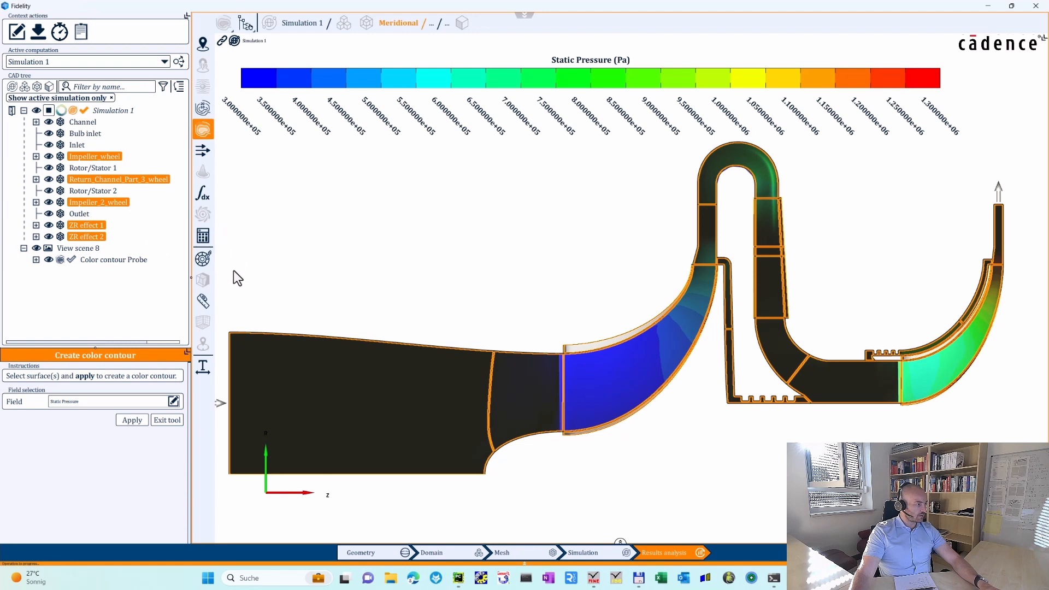
click(203, 108)
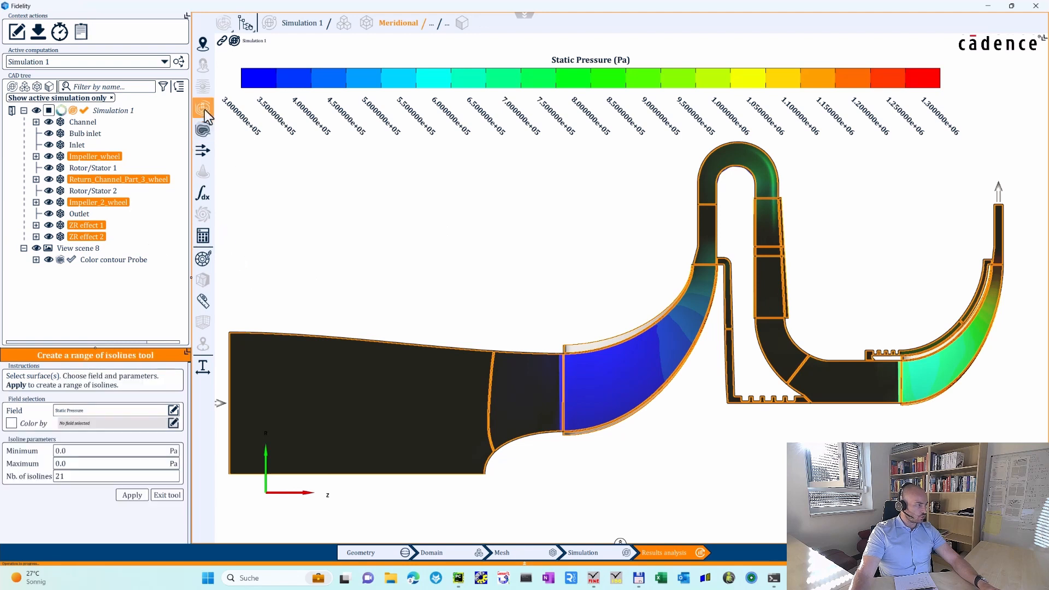
click(78, 453)
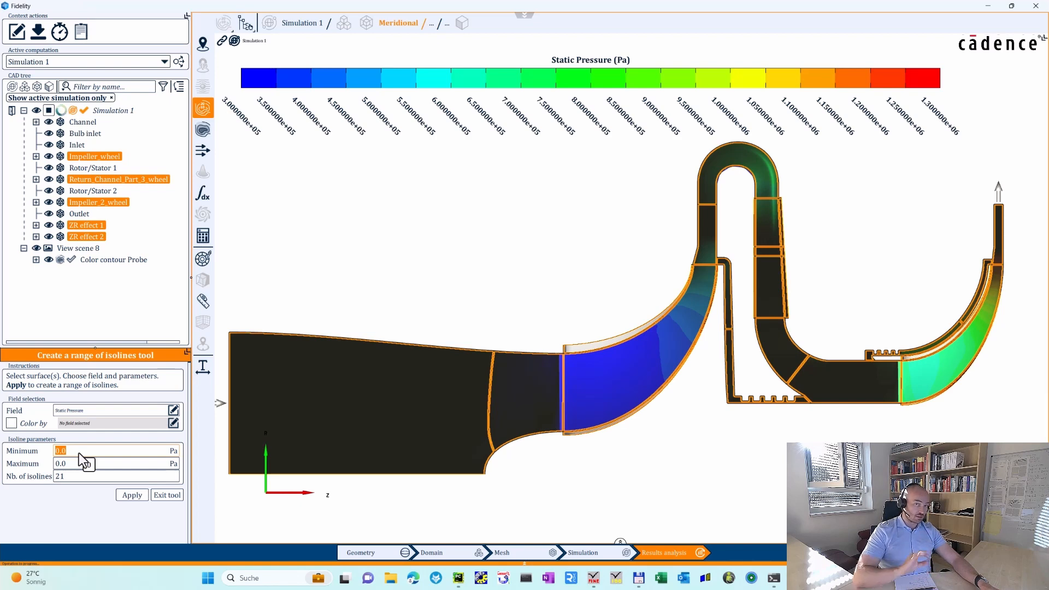
text(3e5)
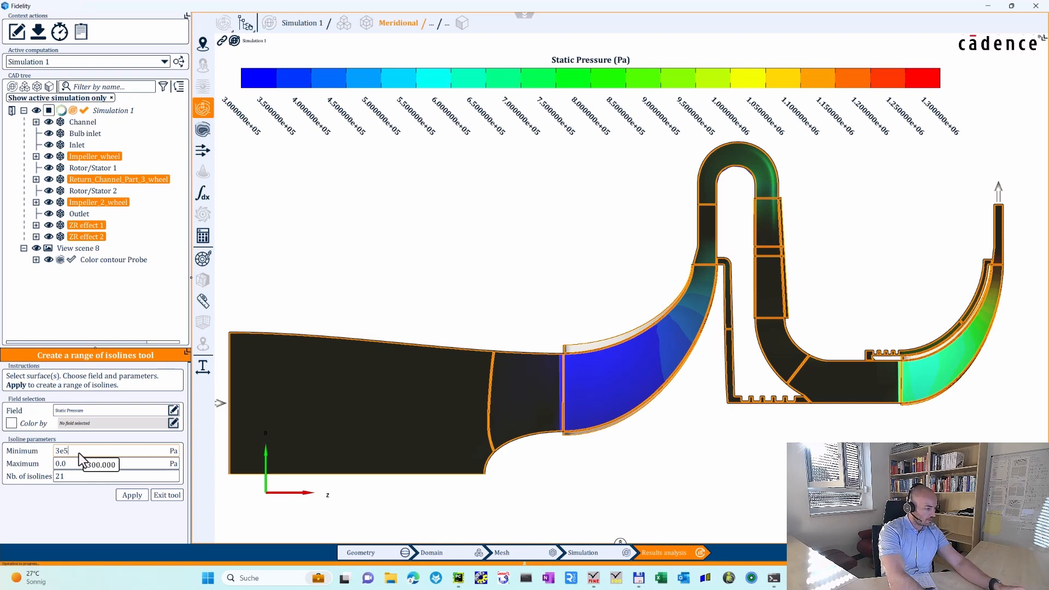
key(Tab)
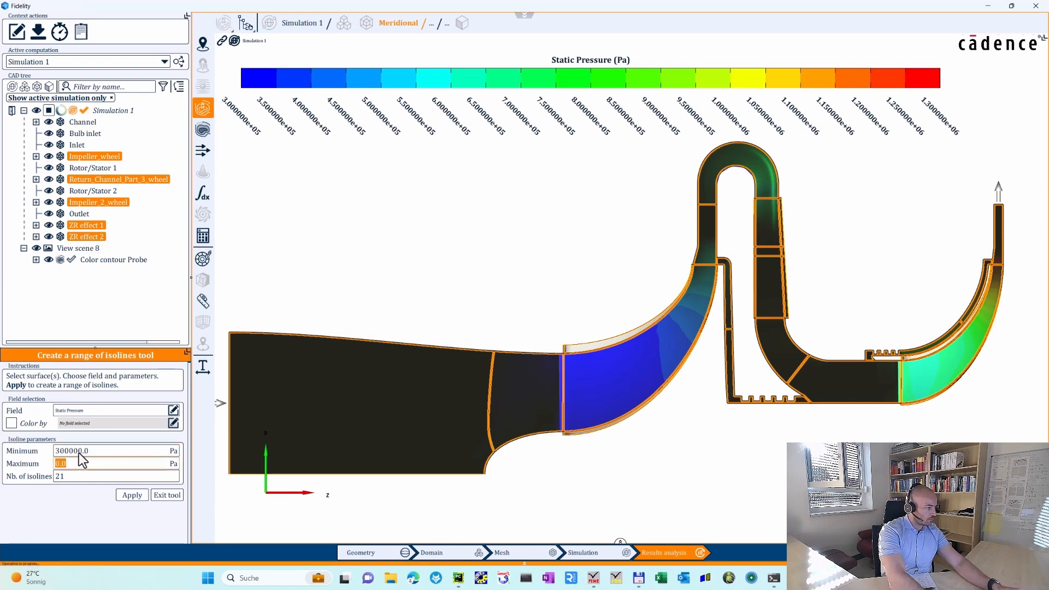
text(13)
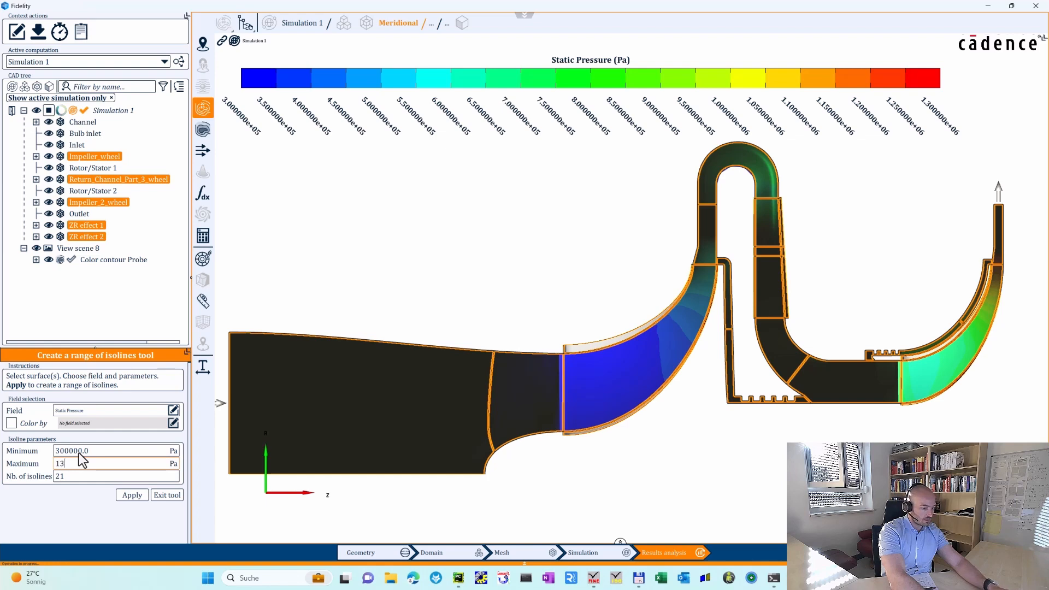
text(00)
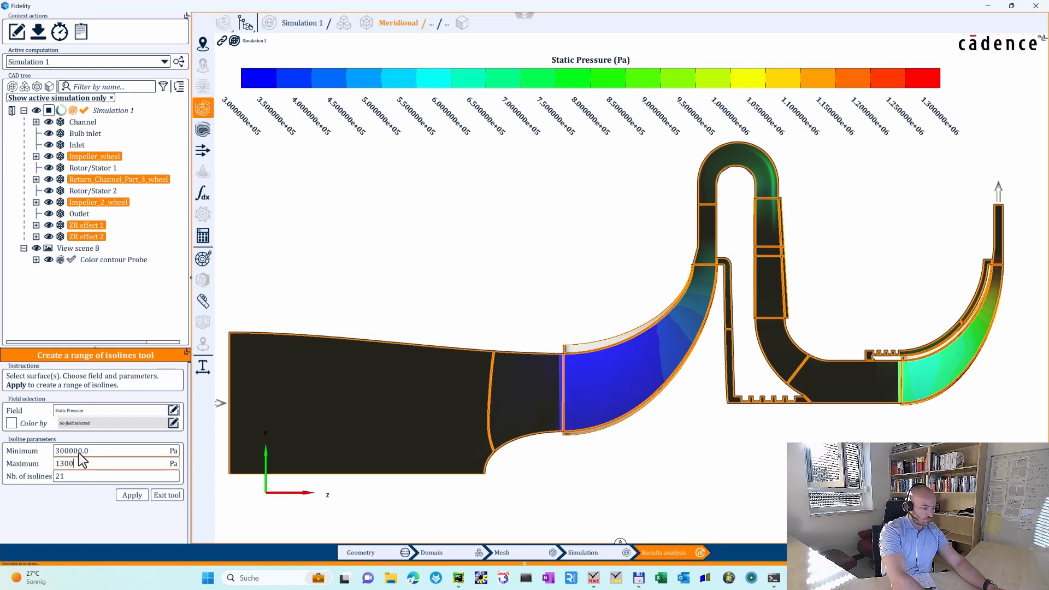
text(e)
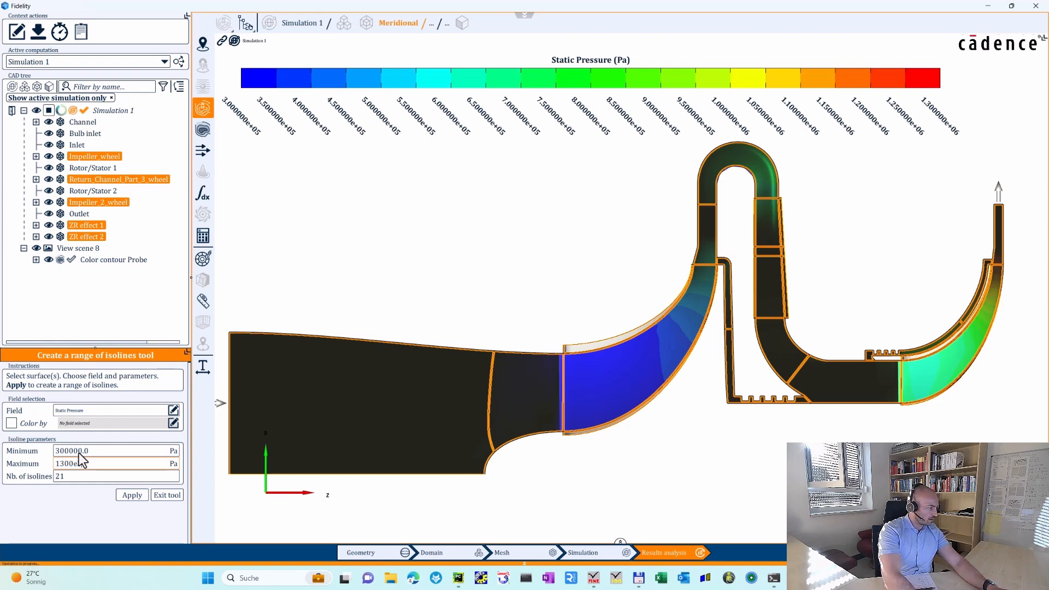
text(3)
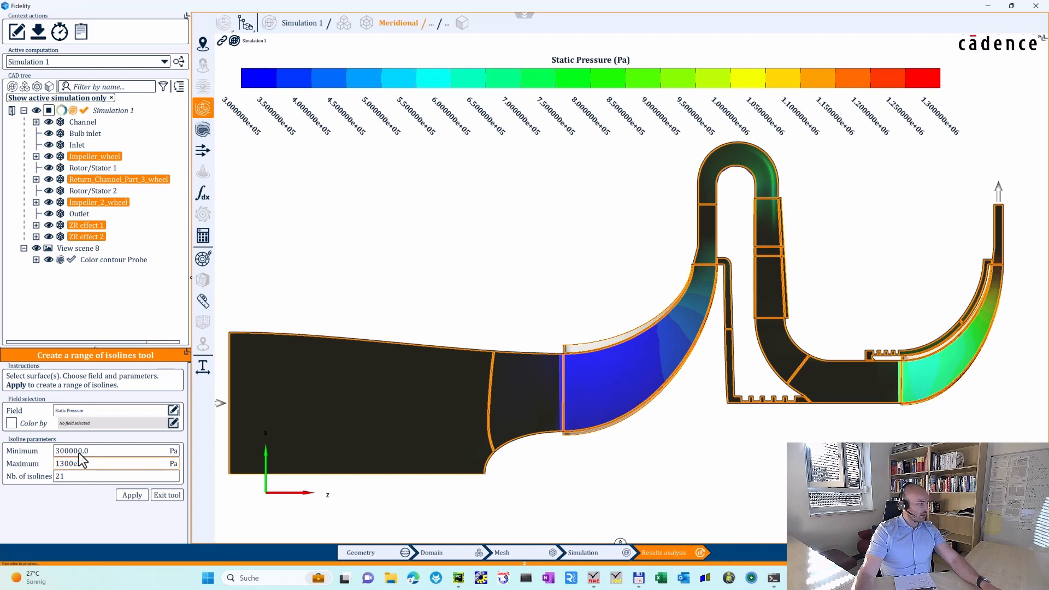
click(125, 496)
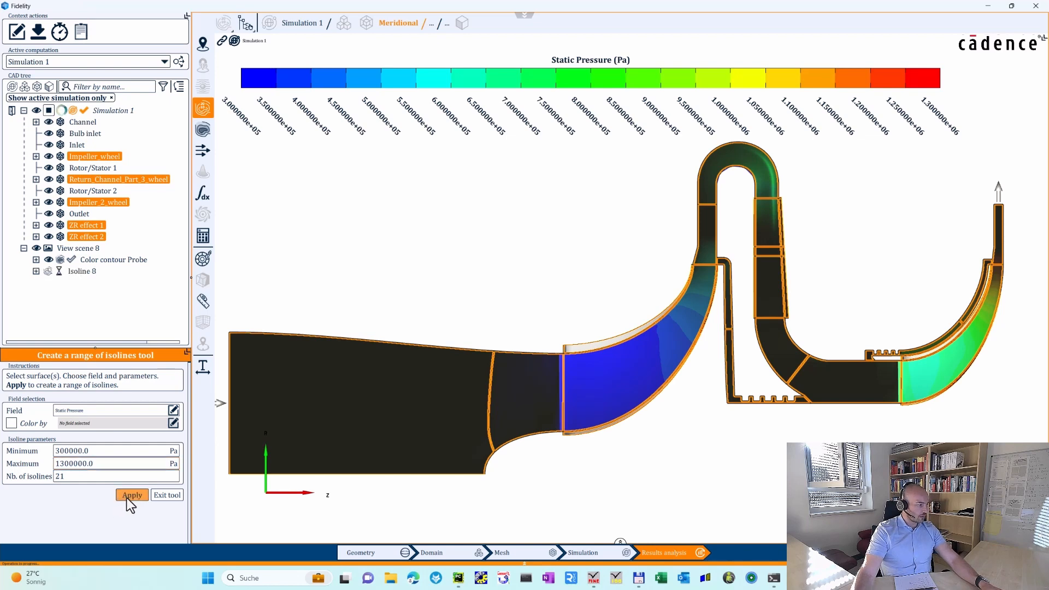
click(167, 496)
click(657, 222)
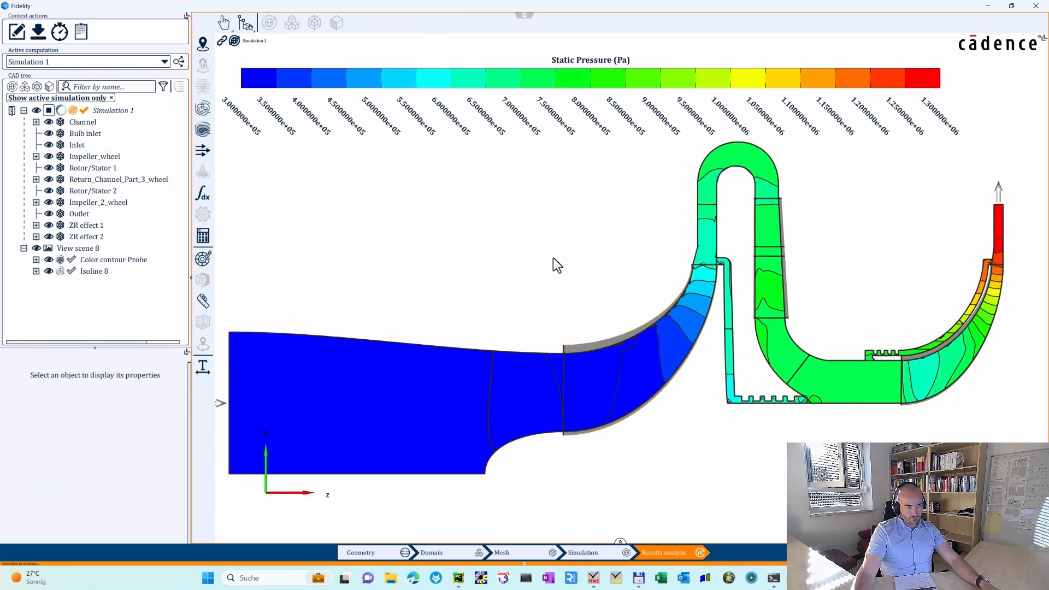
Rename the new isoline object in the view scene as "Isolines of static pressure".
scroll(861, 349, up, 3)
middle_drag(903, 373, 677, 338)
scroll(678, 340, up, 3)
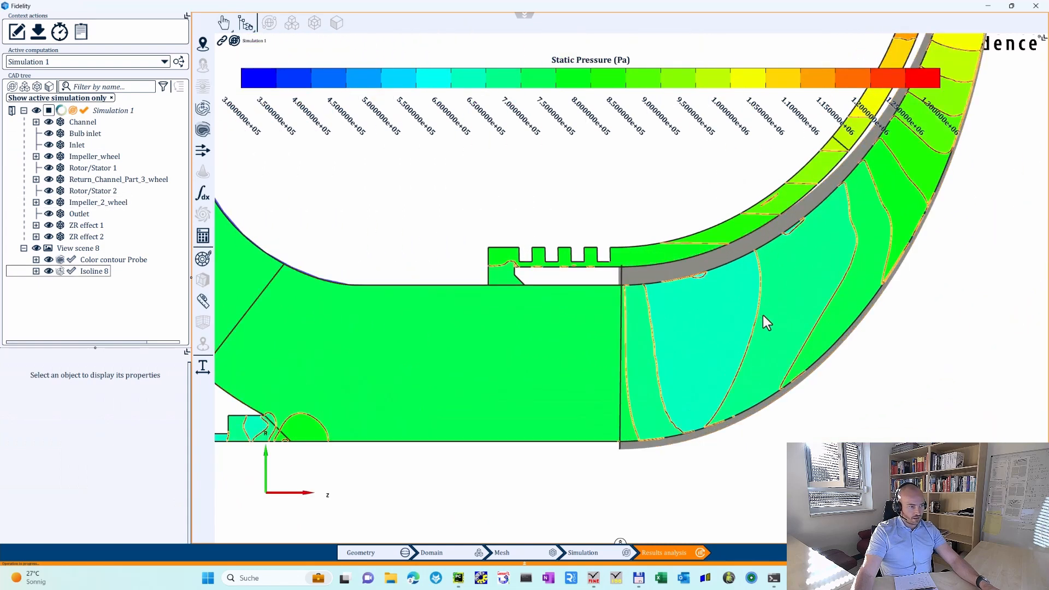
middle_drag(763, 315, 677, 380)
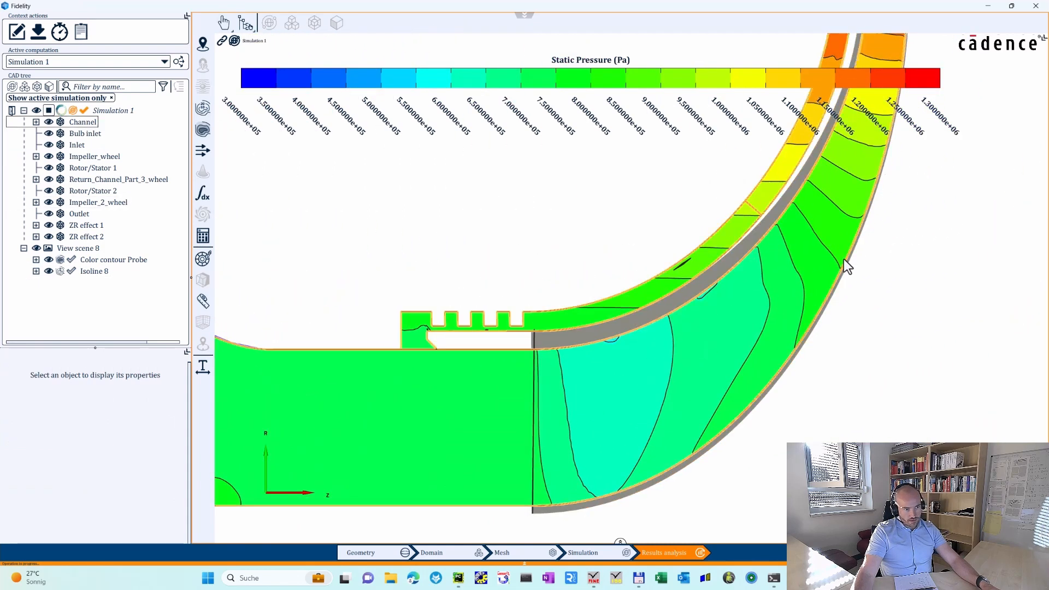
middle_drag(463, 234, 855, 207)
scroll(755, 225, down, 1)
click(96, 272)
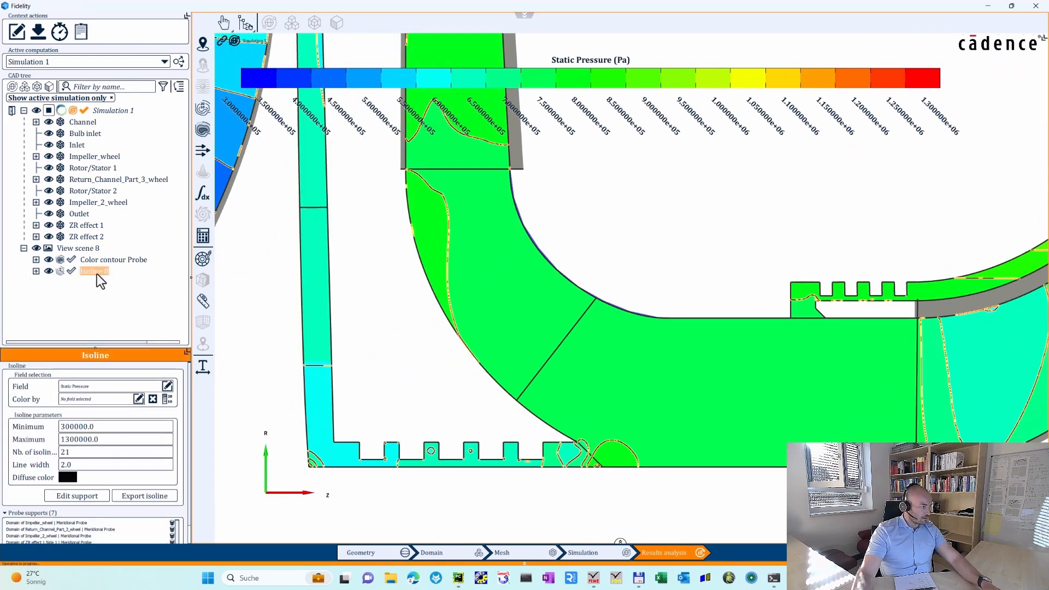
text(Is)
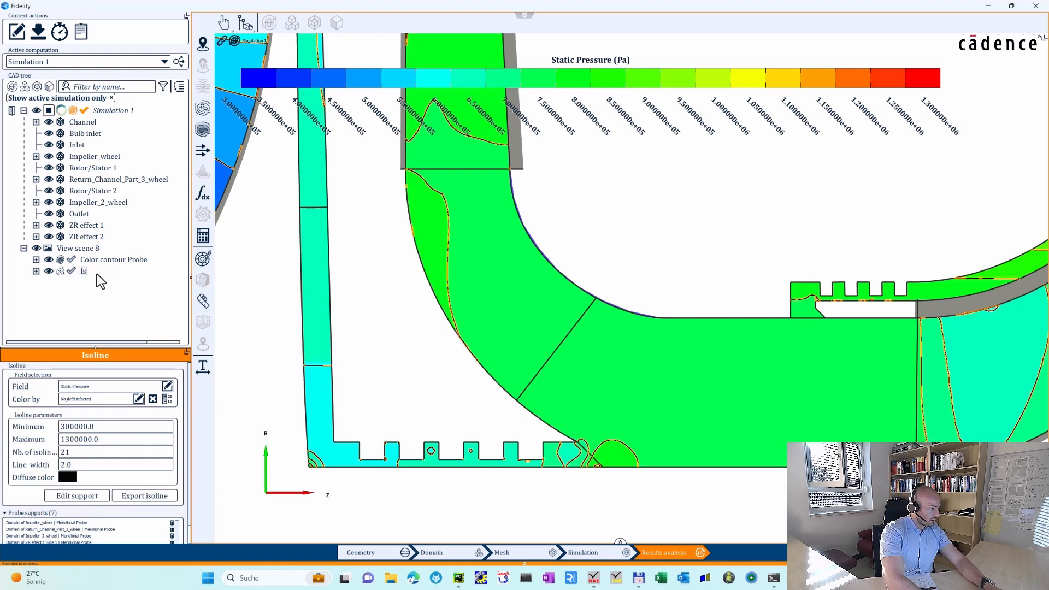
text(olines of st)
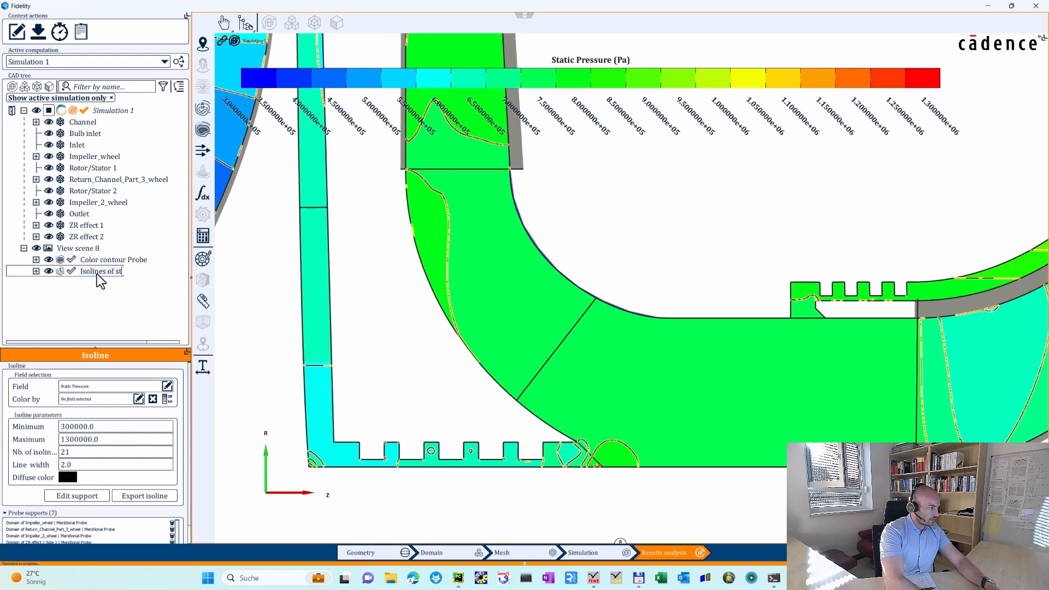
text(atic pressure)
key(Return)
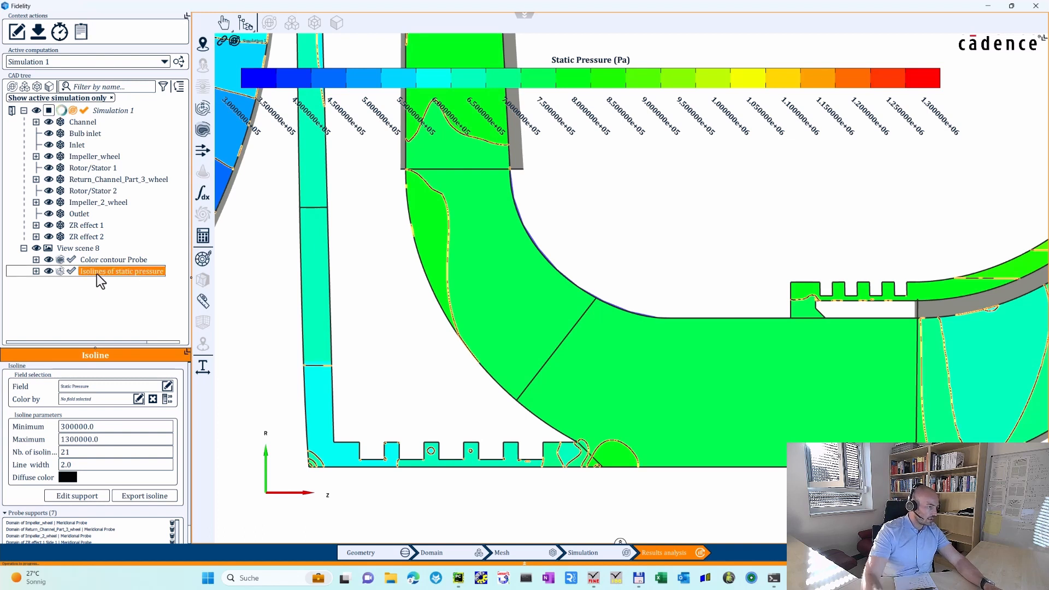
Set the line width of the static pressure isolines to 1.
double_click(90, 466)
text(1)
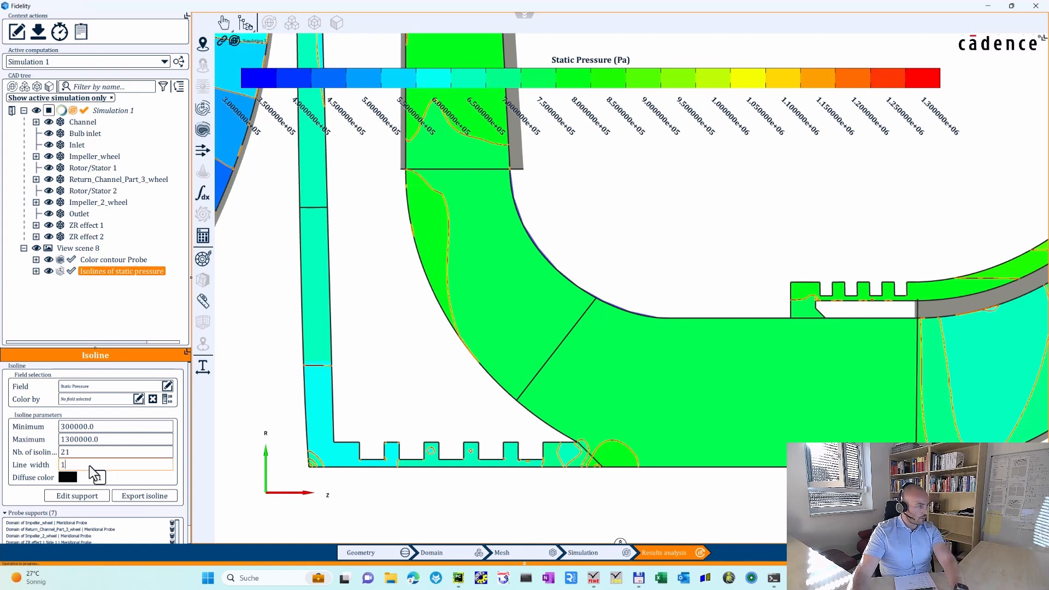
click(785, 194)
scroll(785, 194, down, 4)
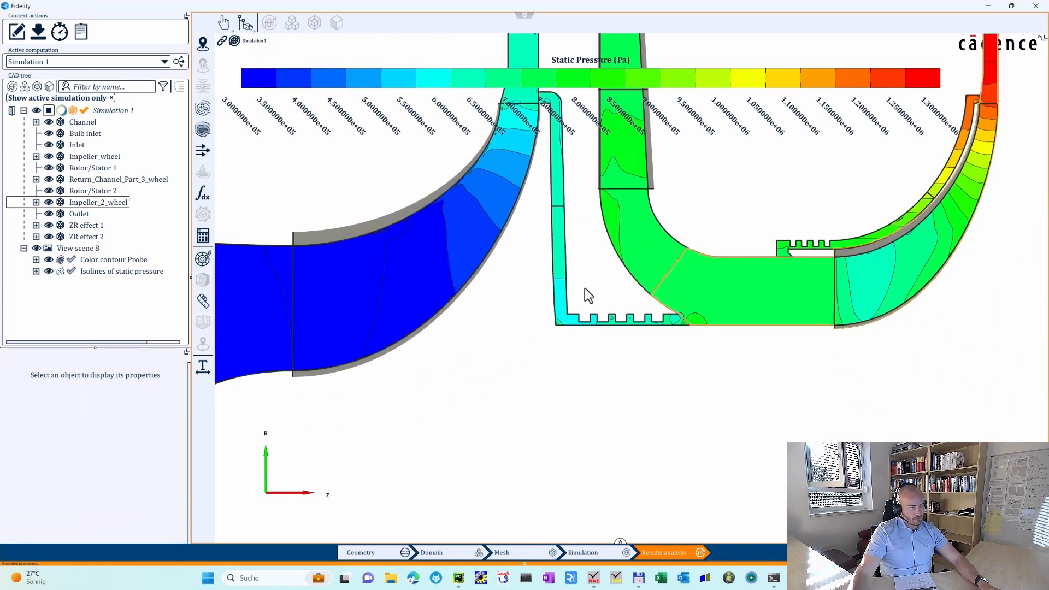
Create a Velocity vector field on Impeller_wheel, Return_Channel_Part_3_wheel and Impeller_2_wheel with Random resampling at a density of 2000000 points/m².
scroll(674, 230, down, 3)
middle_drag(713, 229, 842, 349)
scroll(773, 319, up, 1)
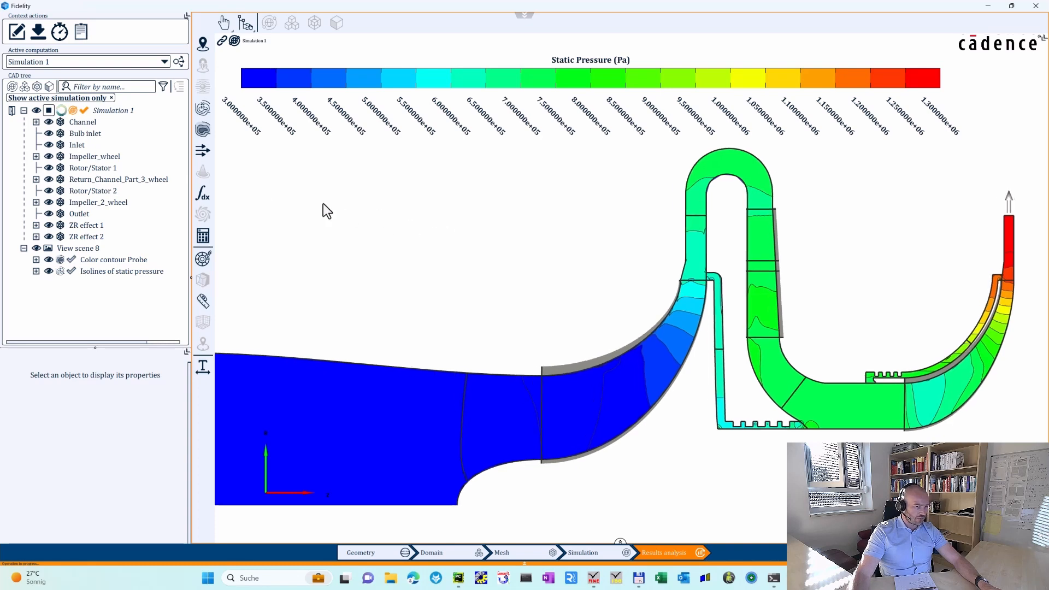
click(94, 157)
ctrl+click(96, 180)
ctrl+click(98, 203)
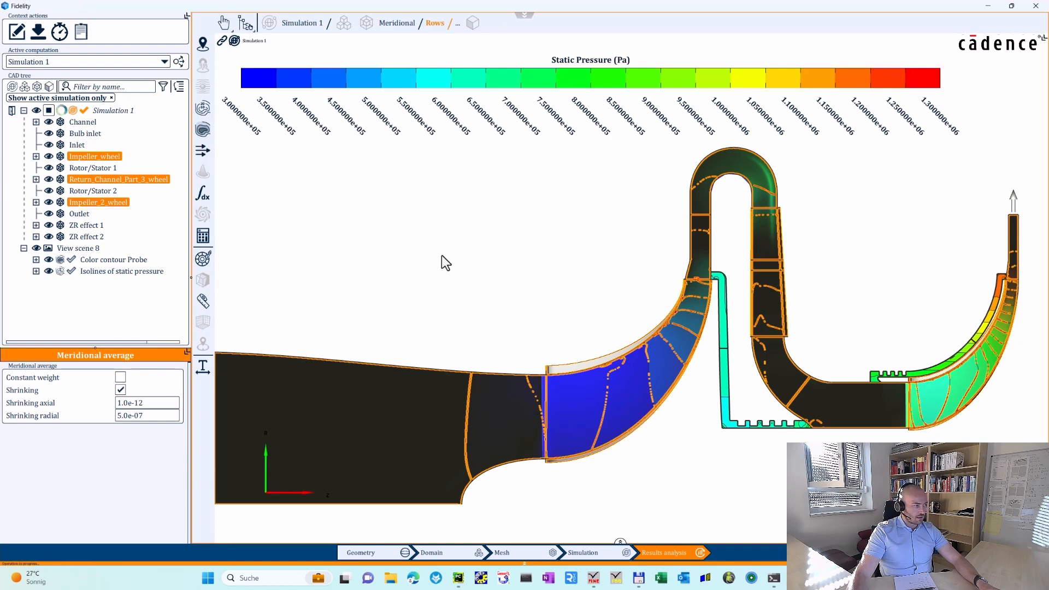
click(203, 150)
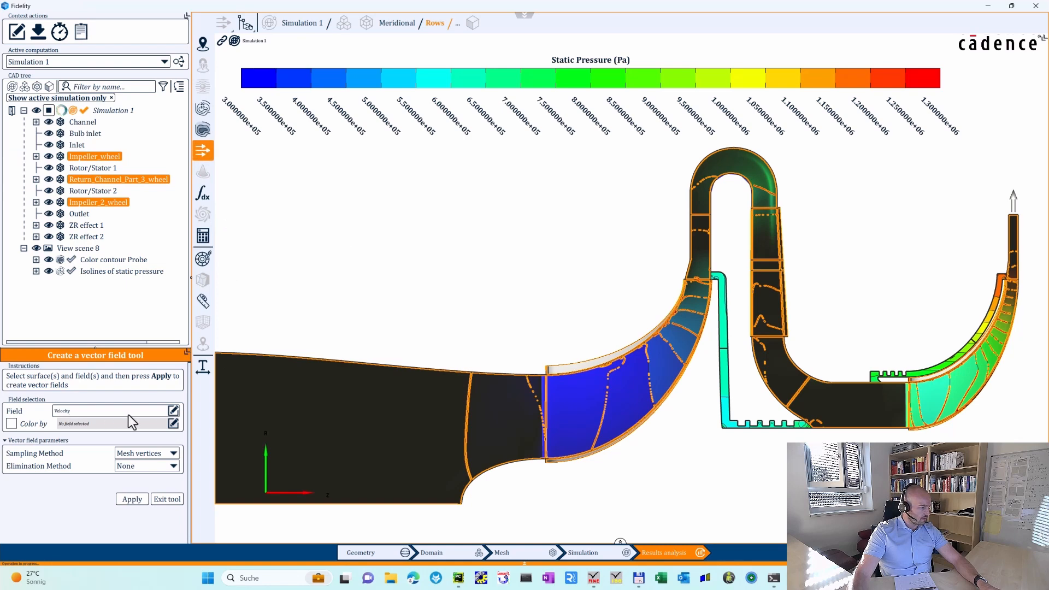
drag(191, 298, 296, 306)
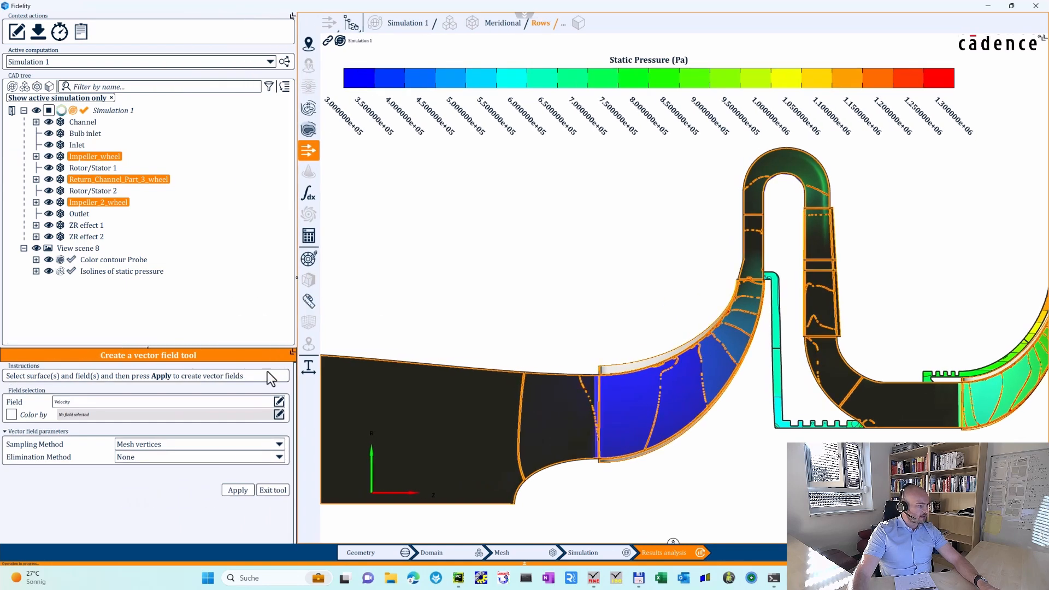
click(159, 444)
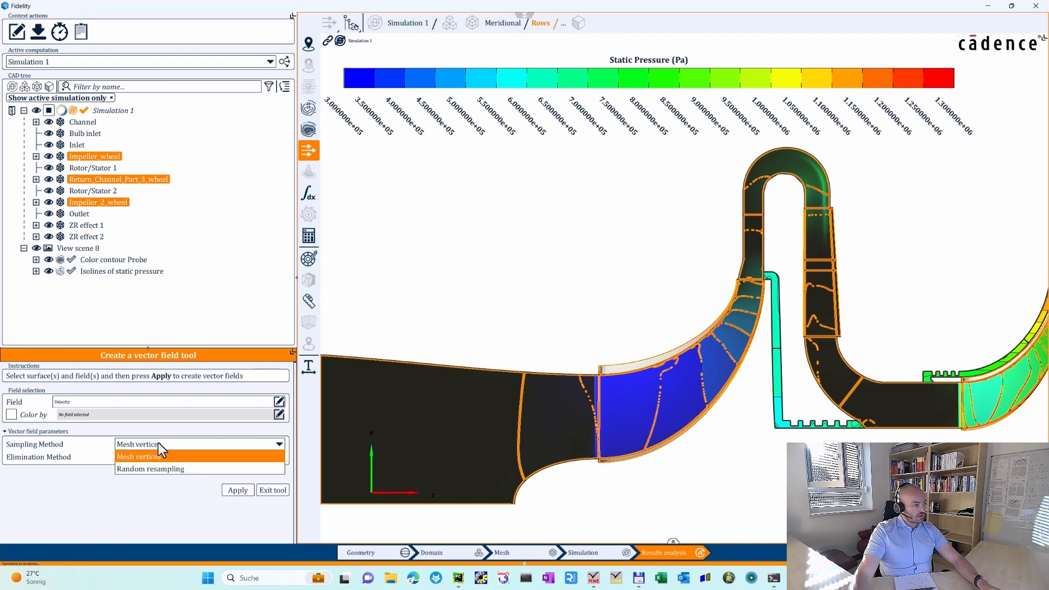
click(153, 468)
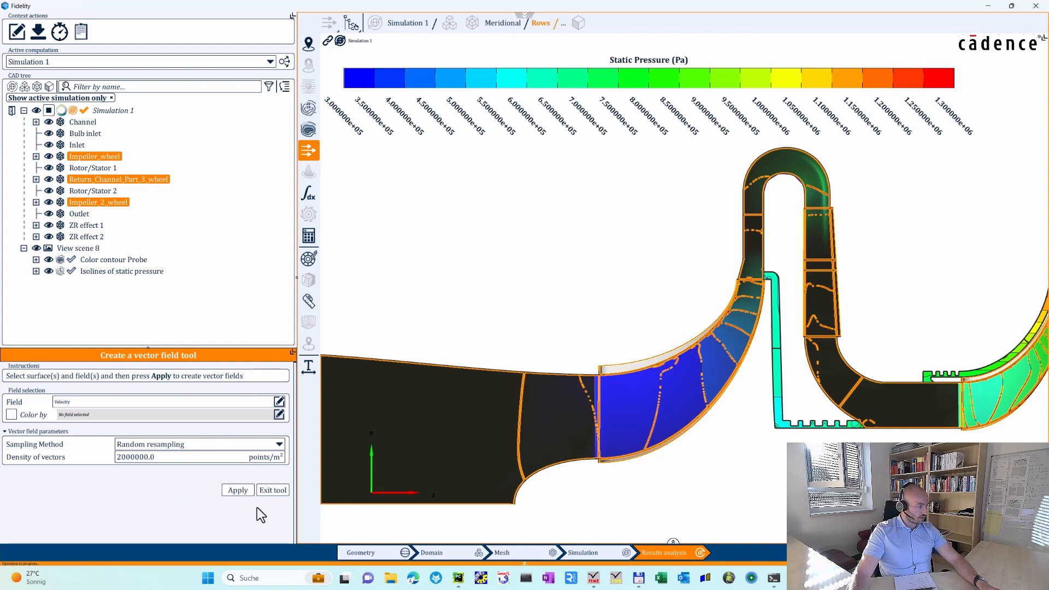
click(237, 490)
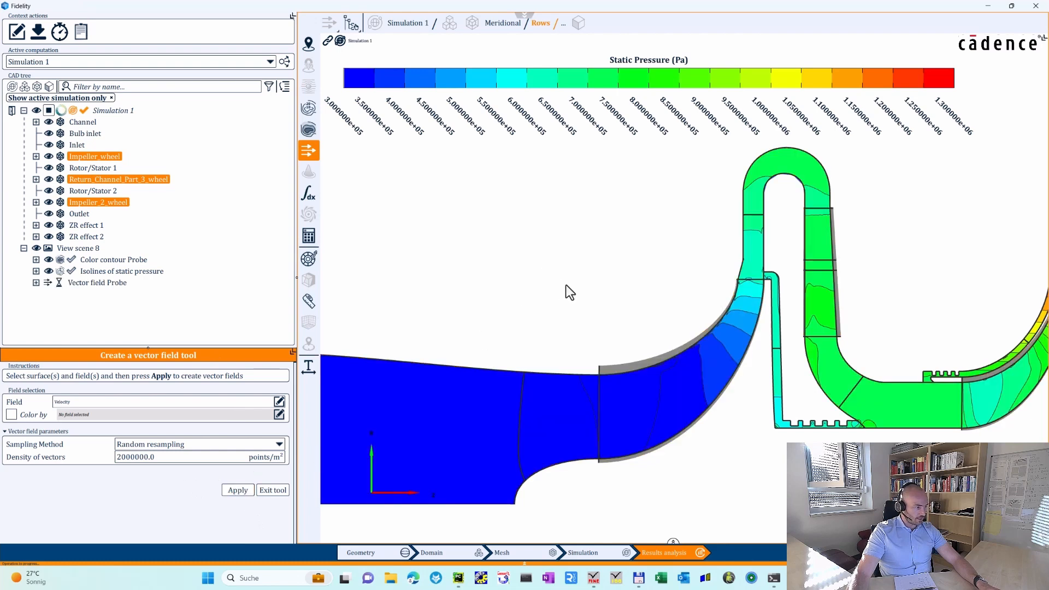
middle_drag(566, 284, 510, 274)
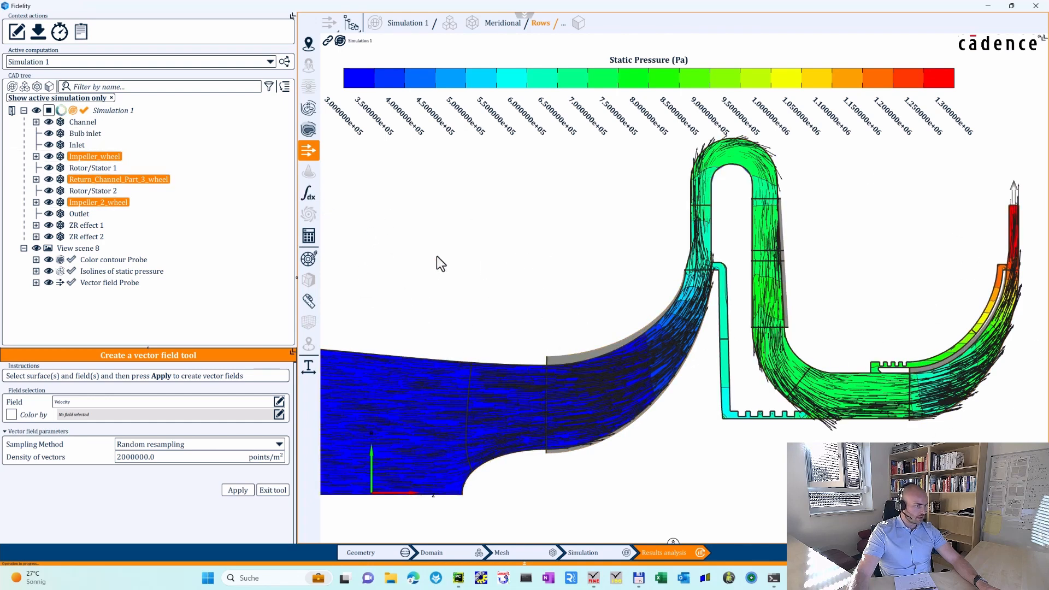
middle_drag(447, 253, 458, 247)
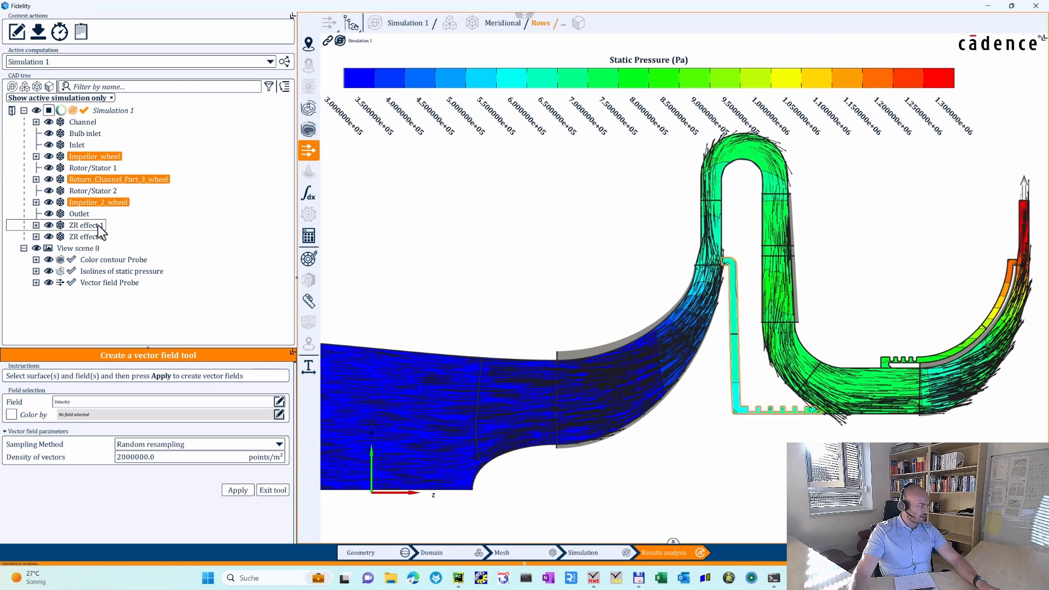
Create a second Velocity vector field on ZR effect 1 and ZR effect 2 with Mesh vertices sampling and no elimination method.
click(86, 225)
ctrl+click(87, 237)
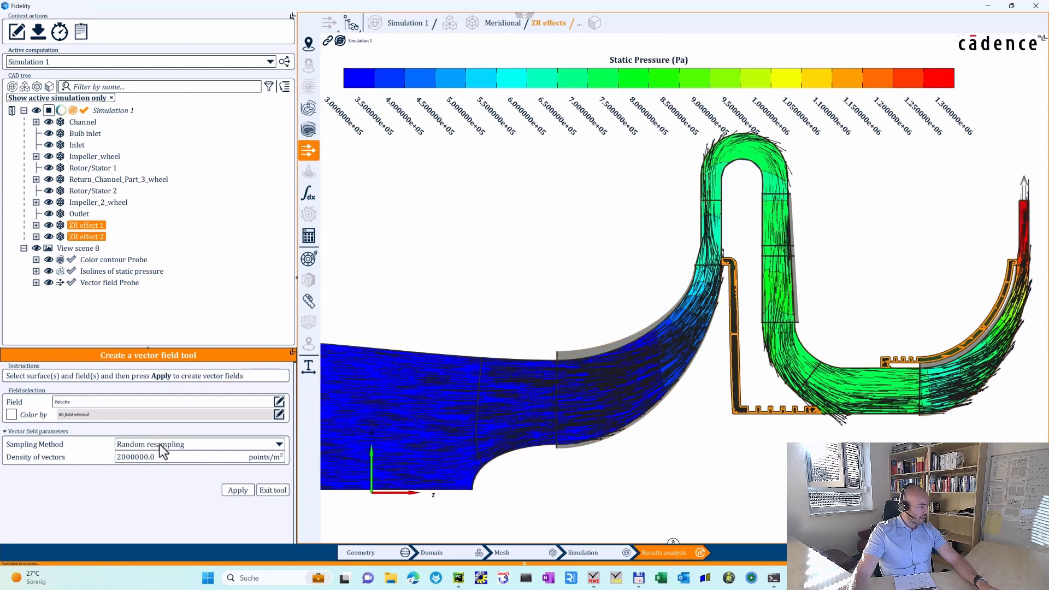
click(192, 447)
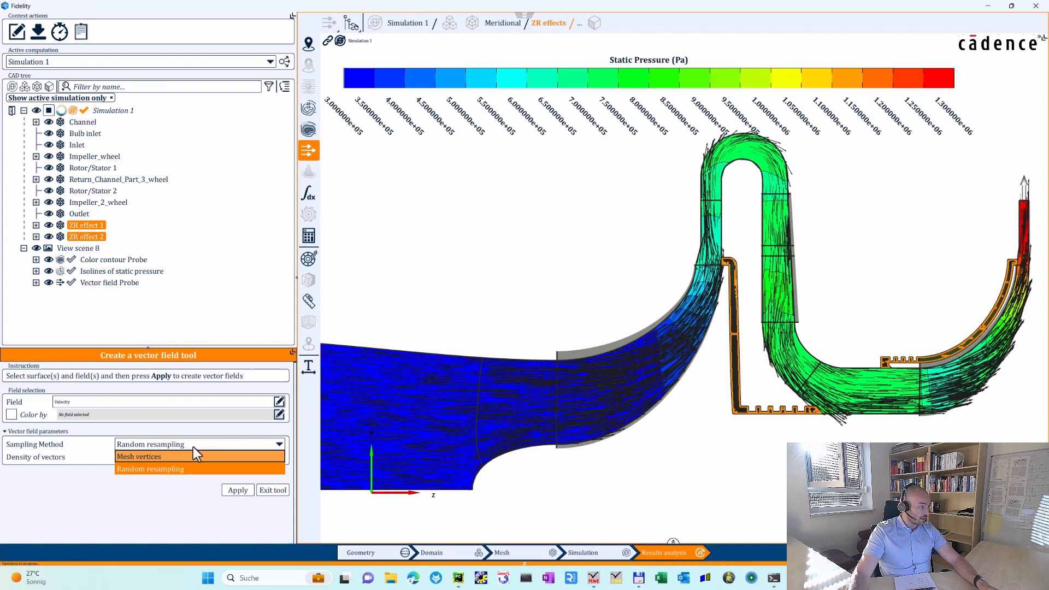
click(152, 464)
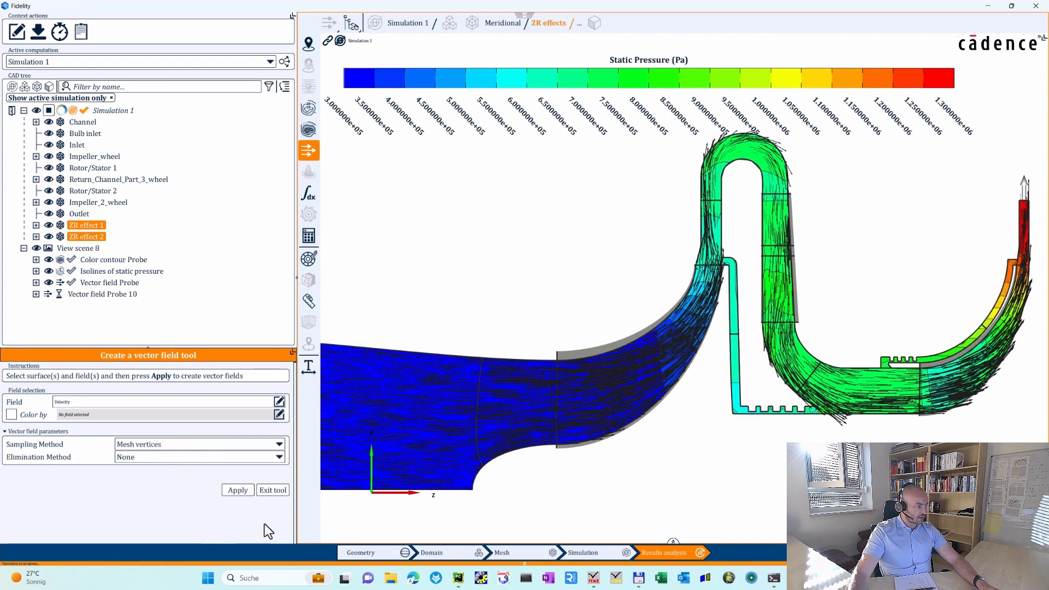
click(270, 488)
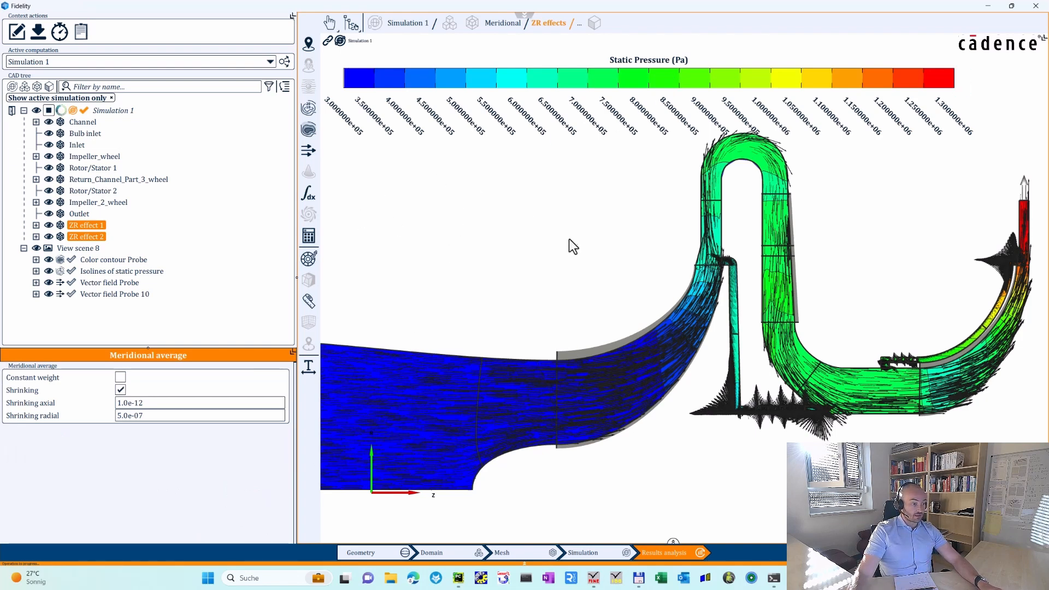
Rename the first vector field, covering the wheels, as "Vector Field Main" in the view scene.
scroll(808, 415, up, 5)
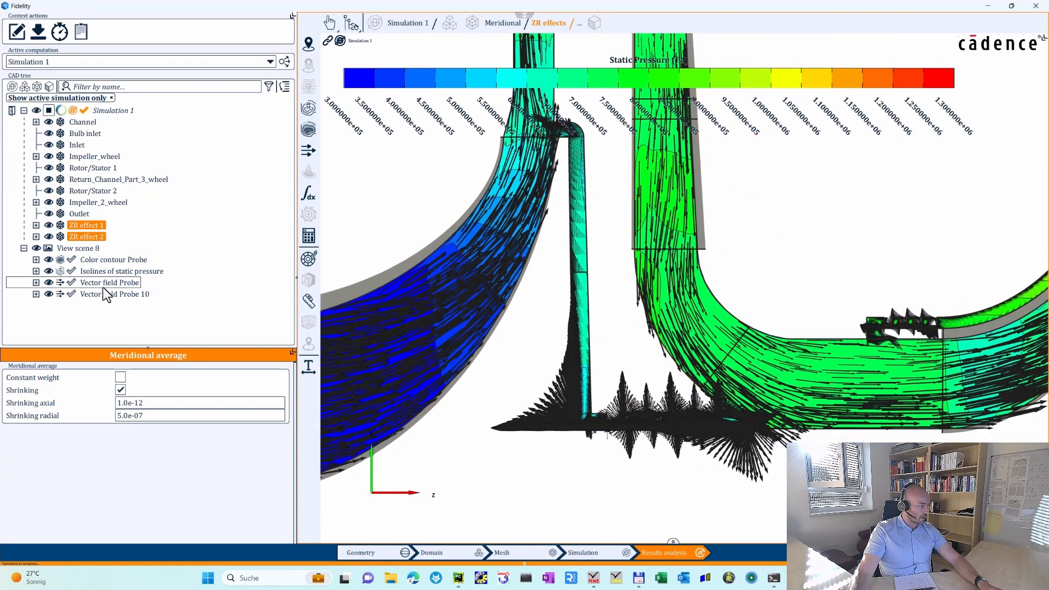
click(100, 284)
key(F2)
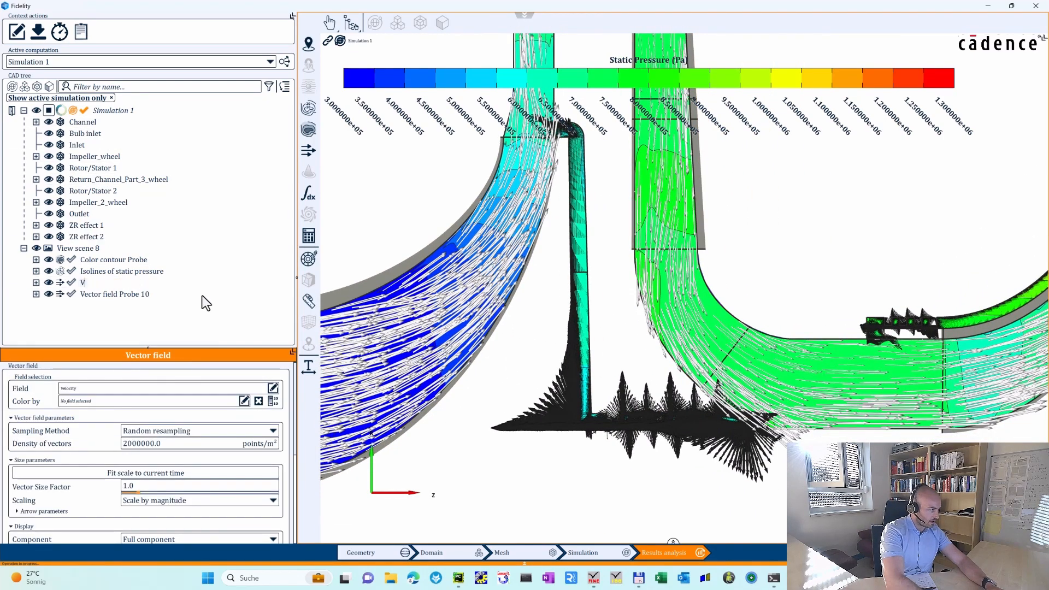
text(Vector Fi)
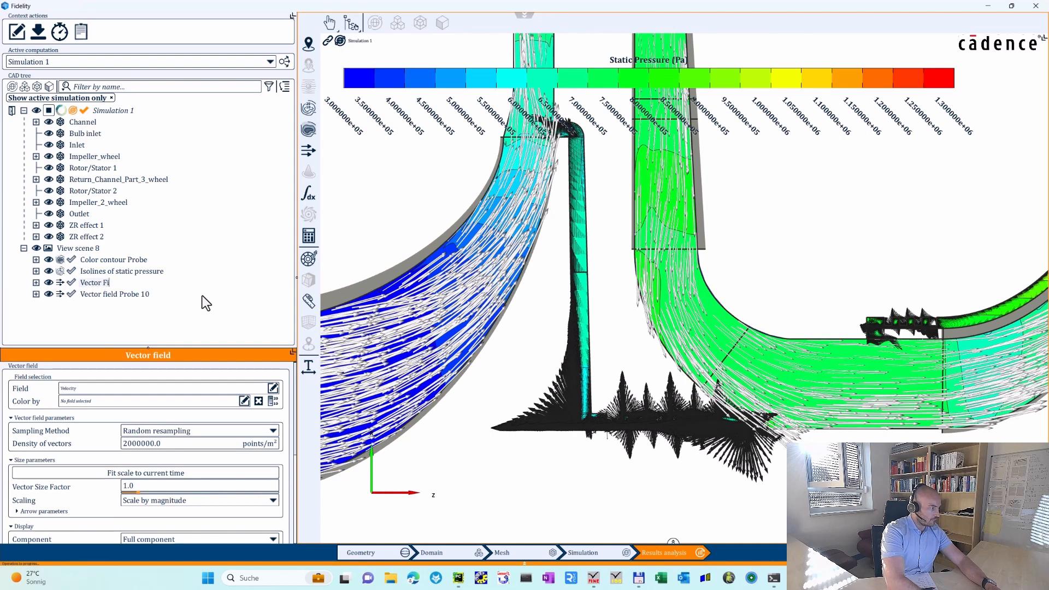
text(eld Main)
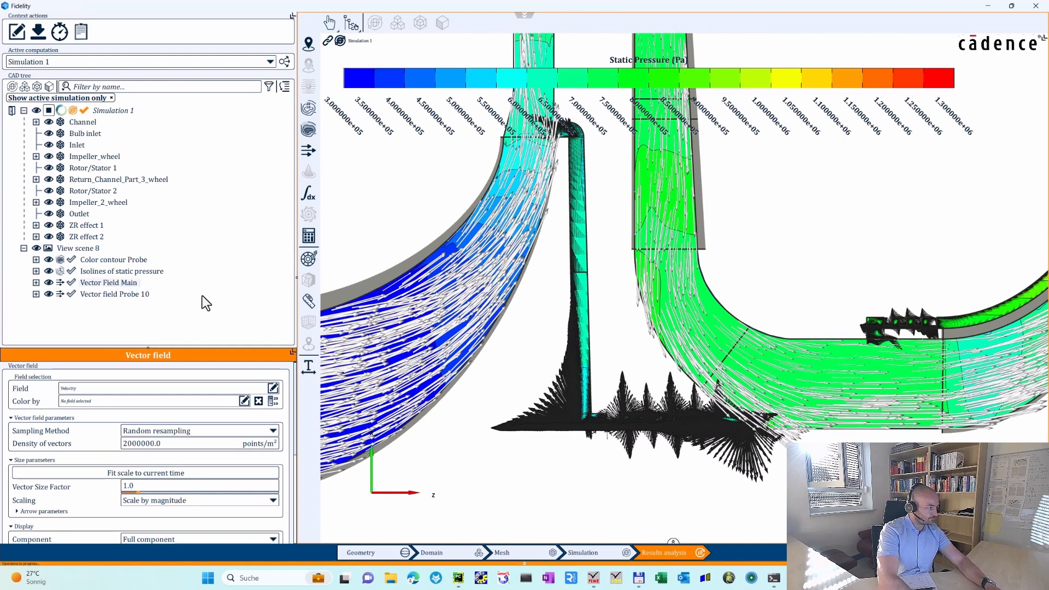
key(Return)
Set the vector size factor of Vector Field Main to 0.2 and check the arrows along the main flow channel.
double_click(154, 486)
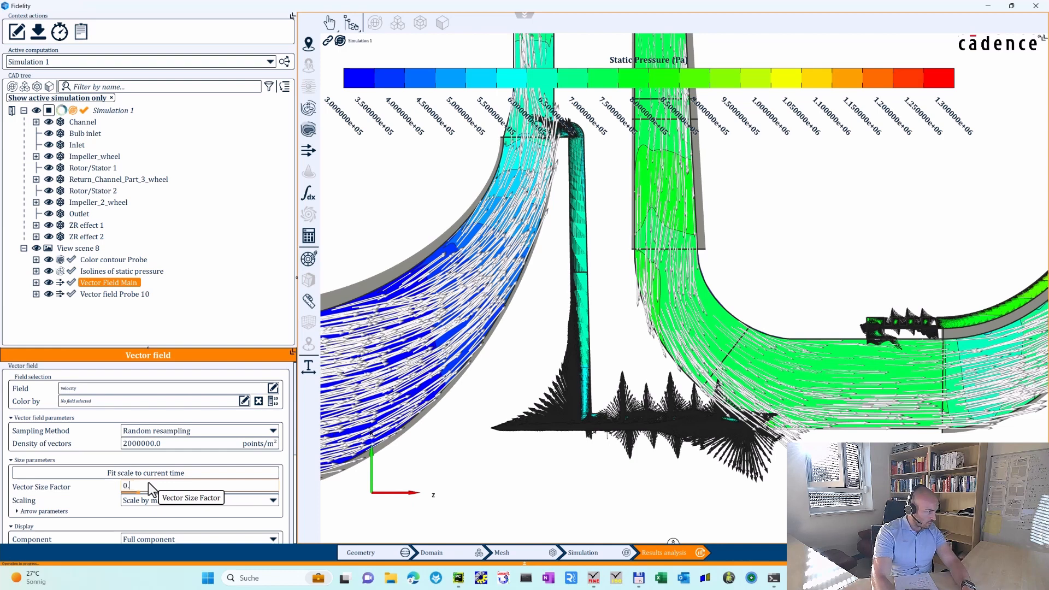
key(Return)
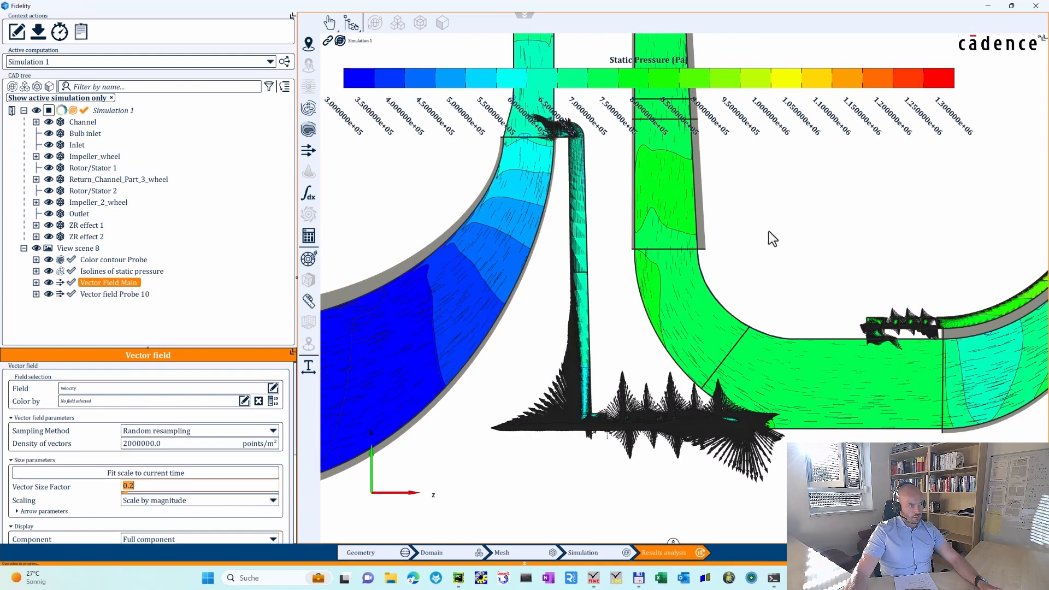
middle_drag(623, 280, 749, 286)
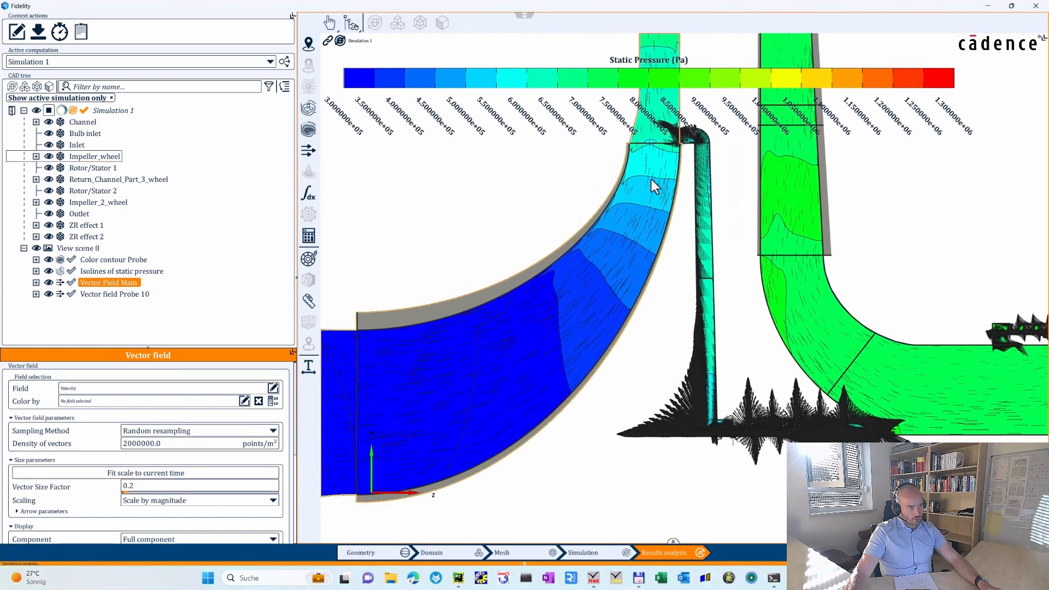
scroll(816, 337, up, 2)
middle_drag(924, 316, 683, 252)
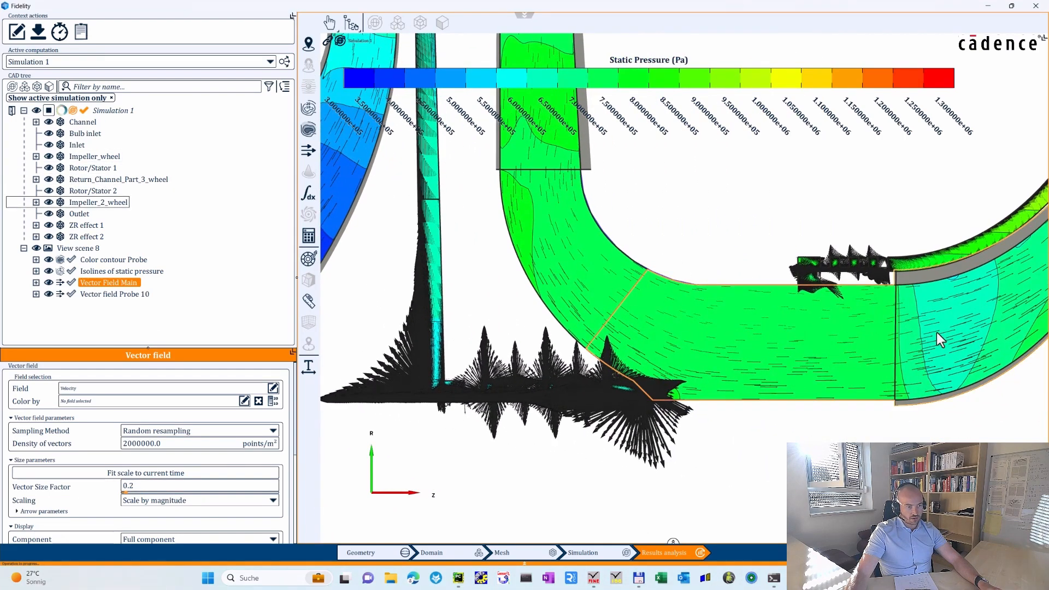
scroll(956, 330, down, 3)
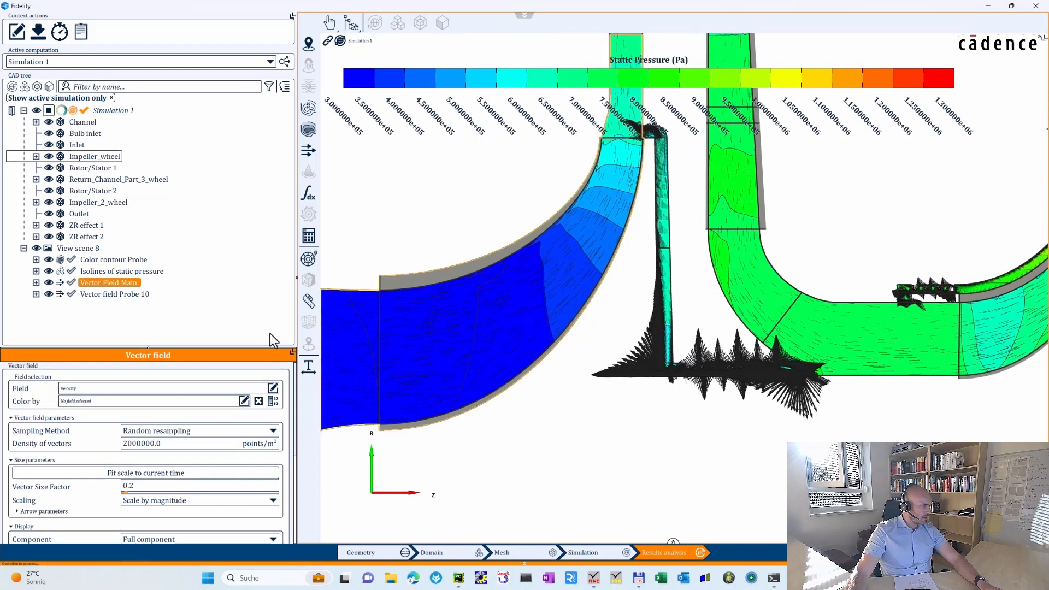
Rename the vector field covering the ZR effects as "Vectors Leakage".
double_click(114, 294)
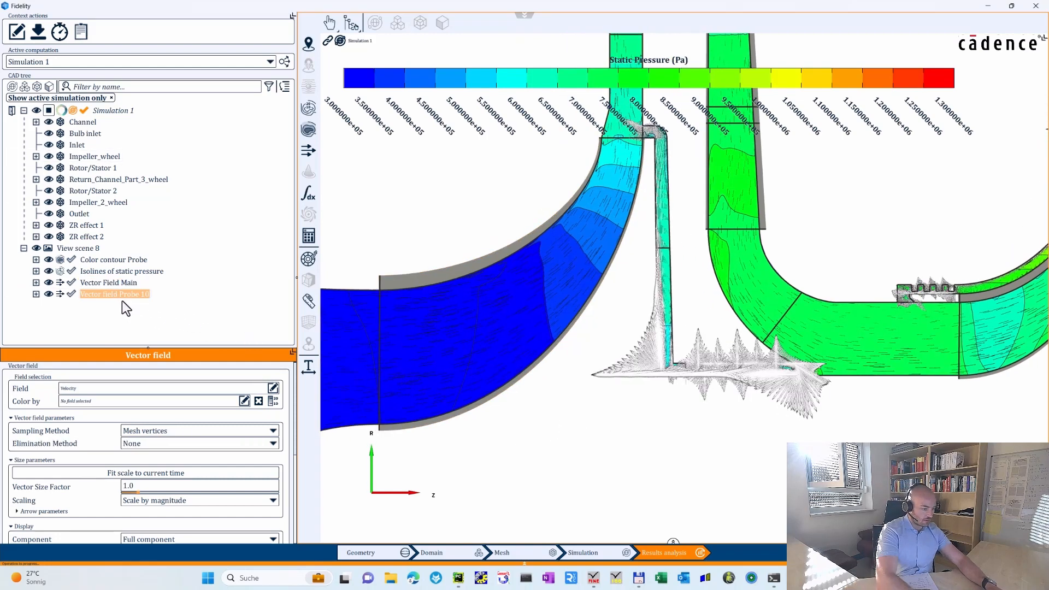
text(Vector)
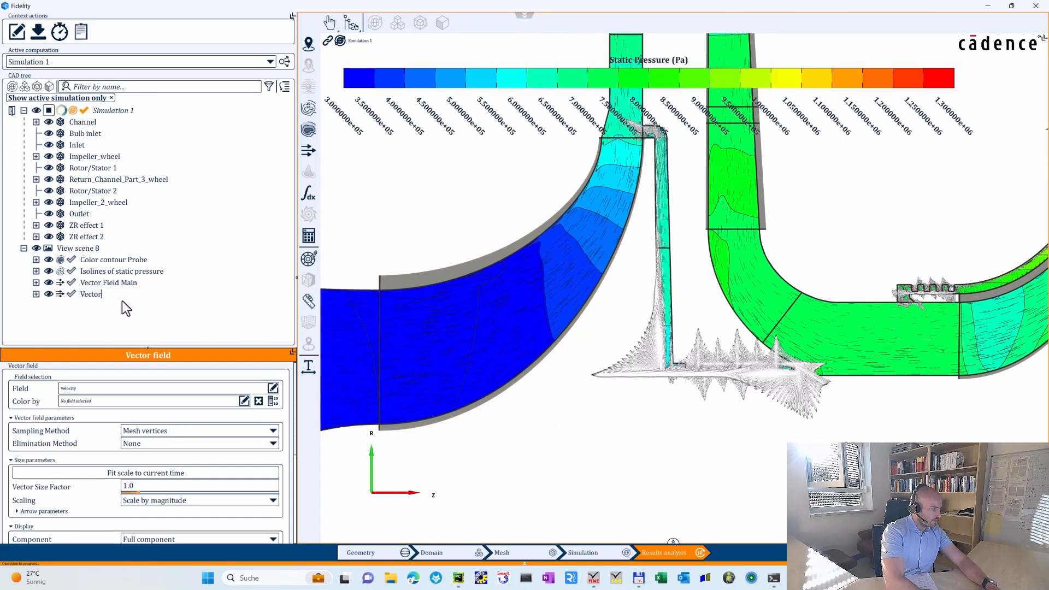
text(s Leaka)
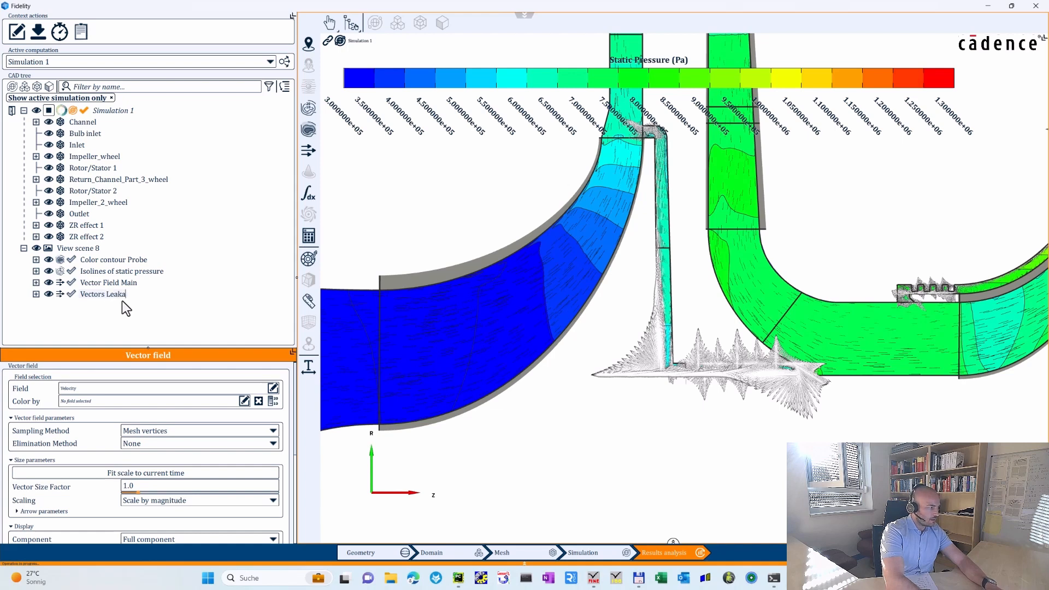
text(ge)
key(Return)
Set the vector size factor of Vectors Leakage to 0.01.
click(127, 477)
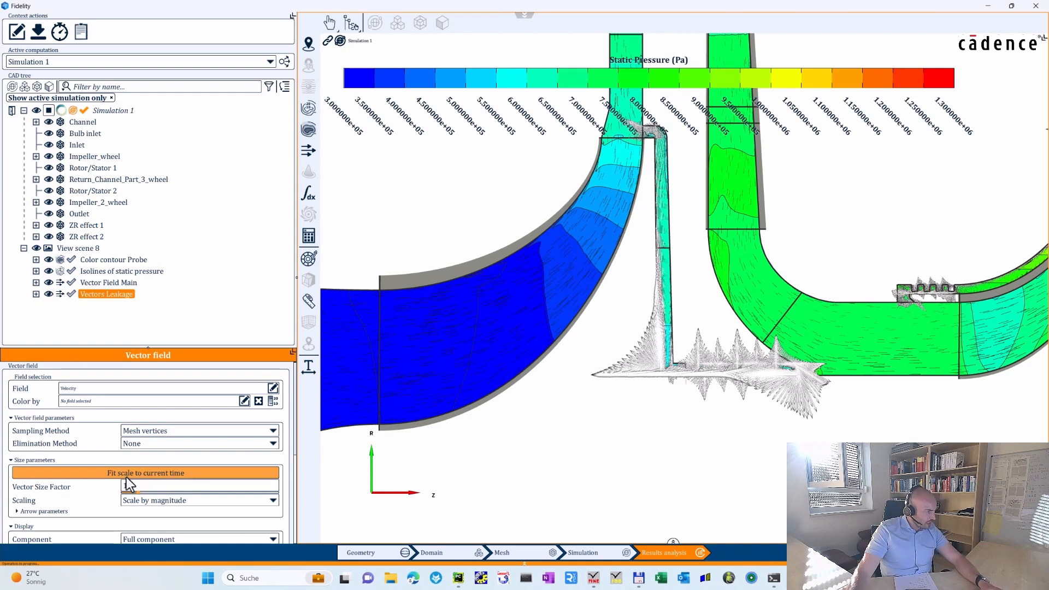
double_click(141, 487)
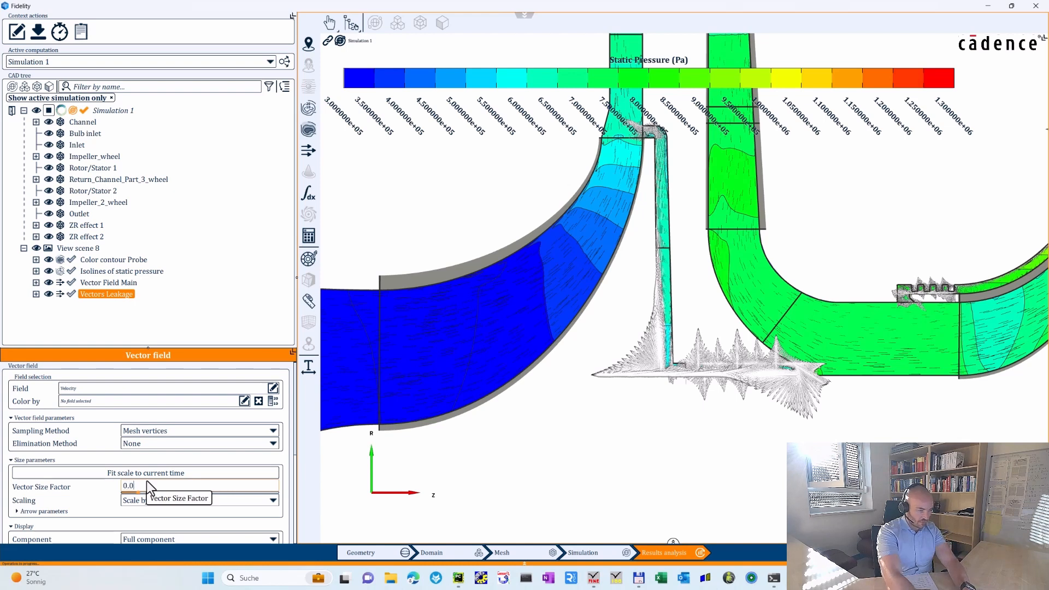
text(0.0)
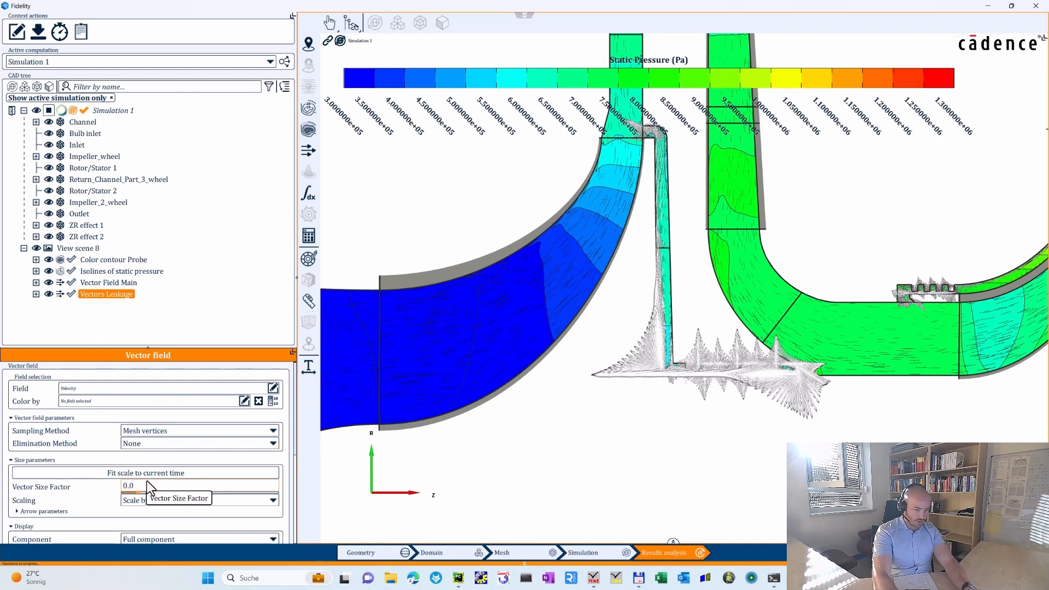
text(1)
key(Return)
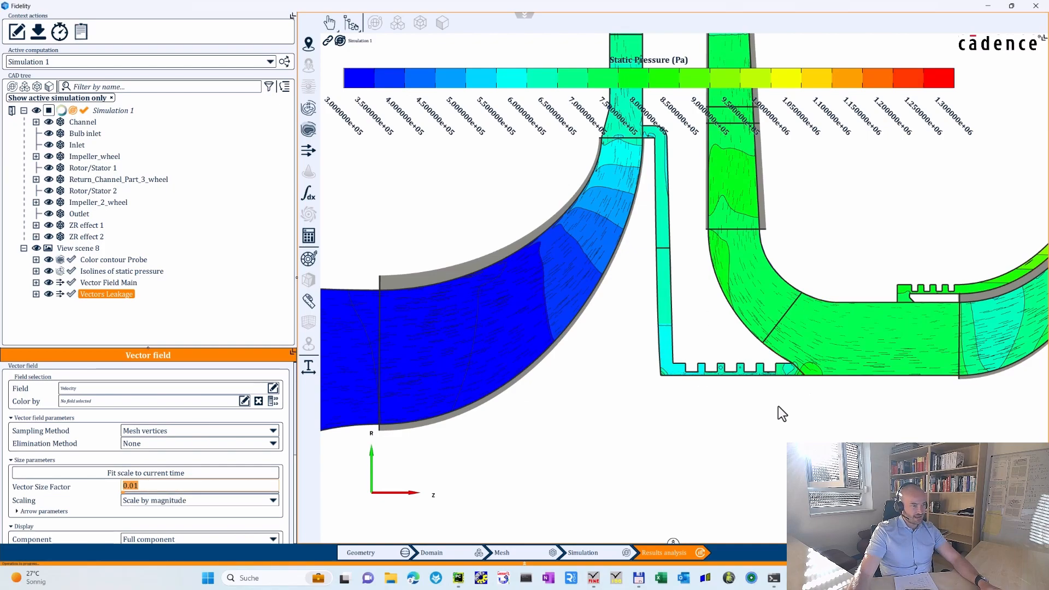
Examine the leakage velocity vectors up close in the labyrinth cavities and gap of ZR effect 1.
scroll(781, 383, up, 10)
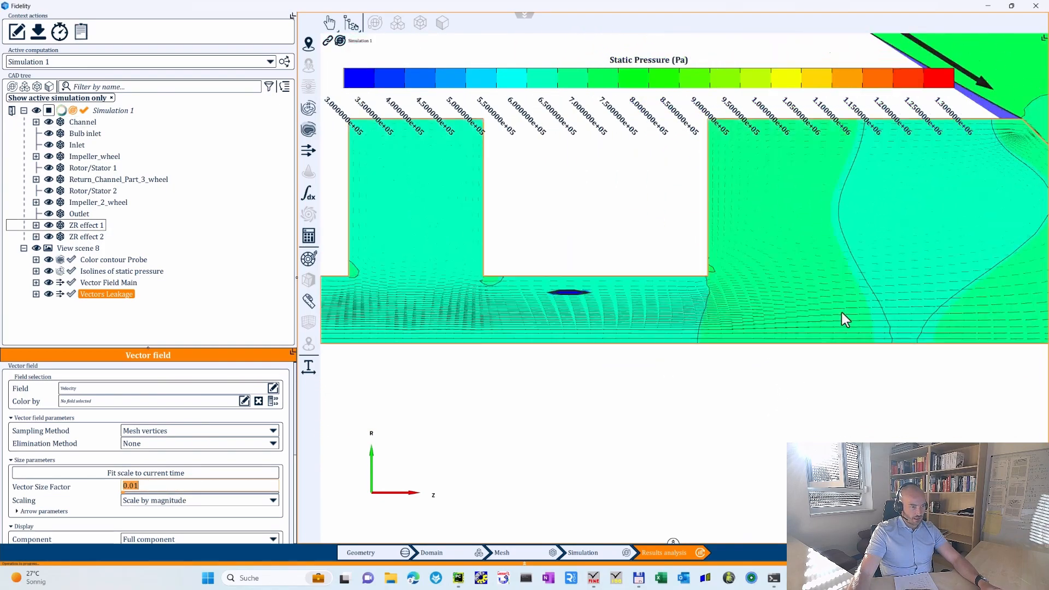
scroll(846, 320, up, 10)
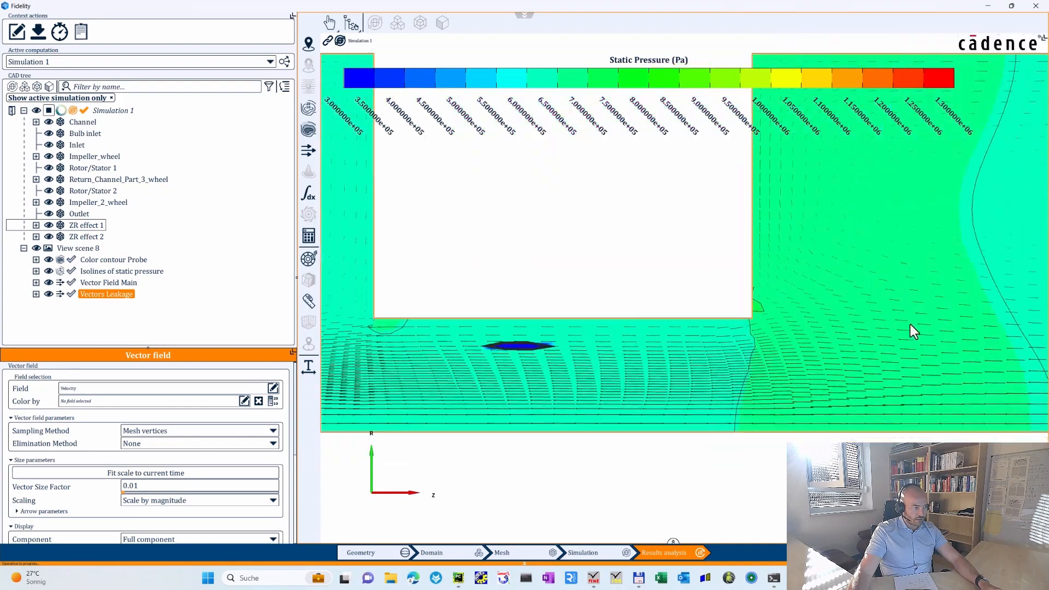
scroll(712, 377, up, 8)
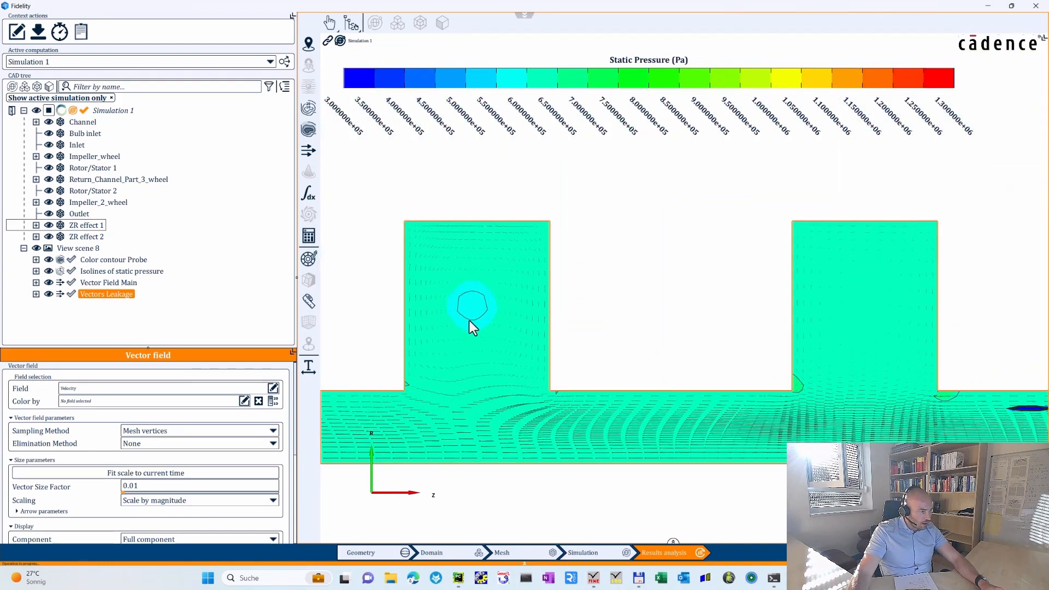
middle_drag(470, 325, 599, 352)
scroll(600, 351, up, 2)
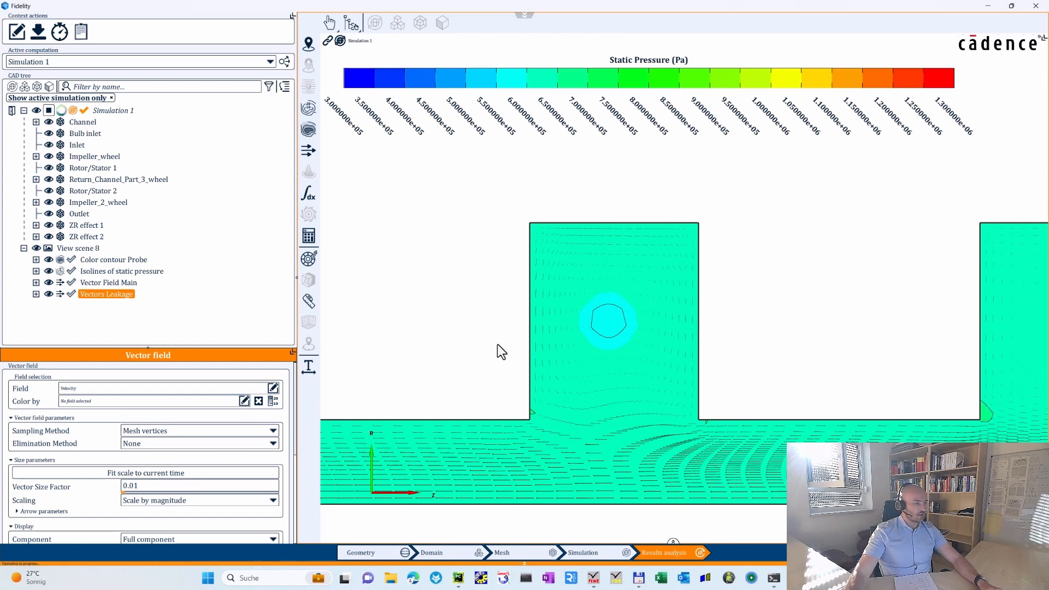
scroll(641, 437, down, 3)
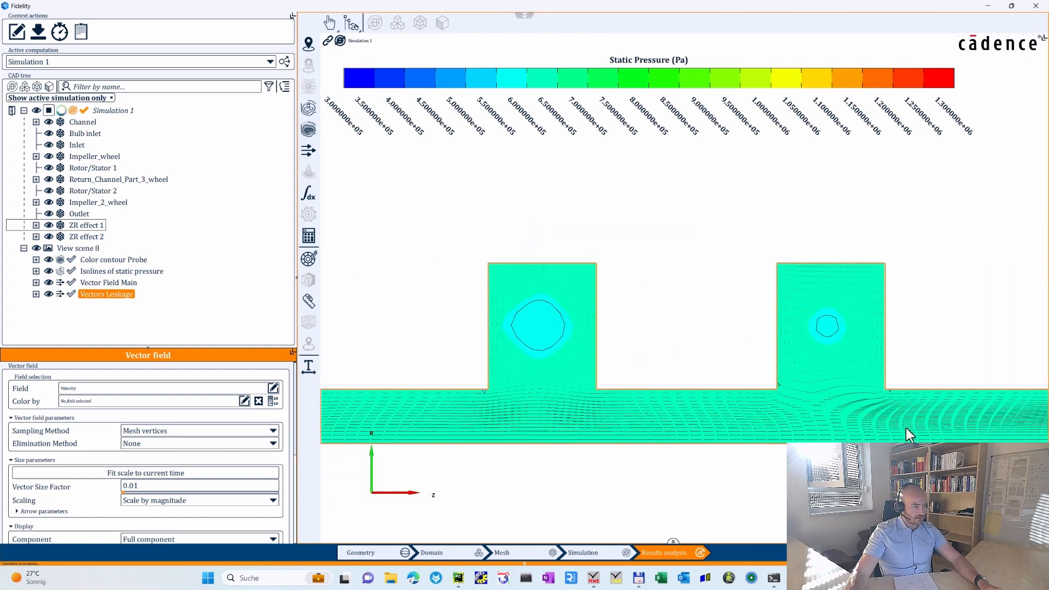
scroll(594, 418, down, 5)
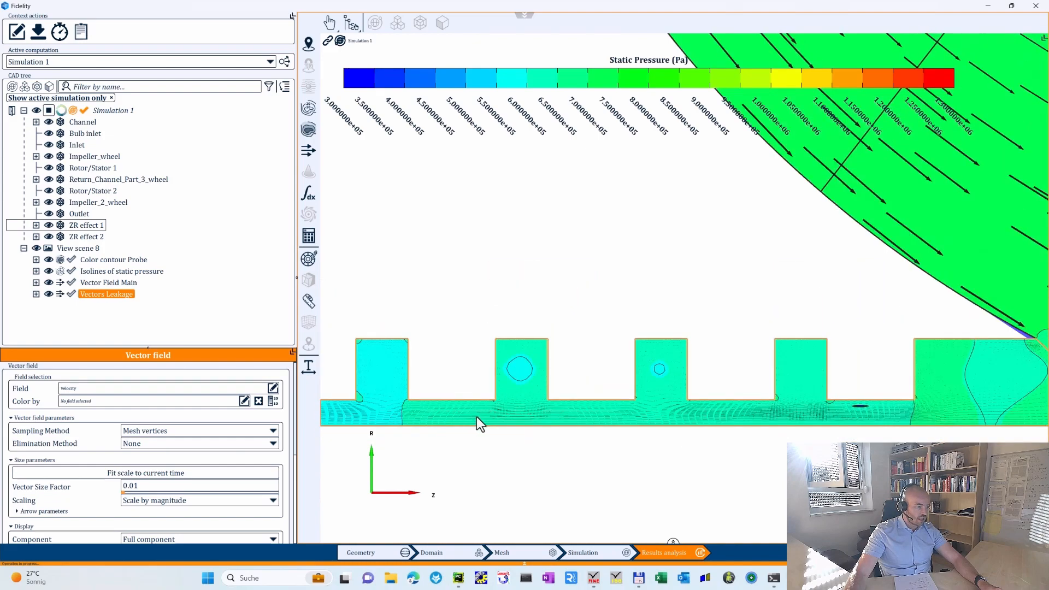
Examine the pressure contours and velocity vectors across both compressor stages and their leakage paths in the meridional view.
scroll(848, 407, down, 5)
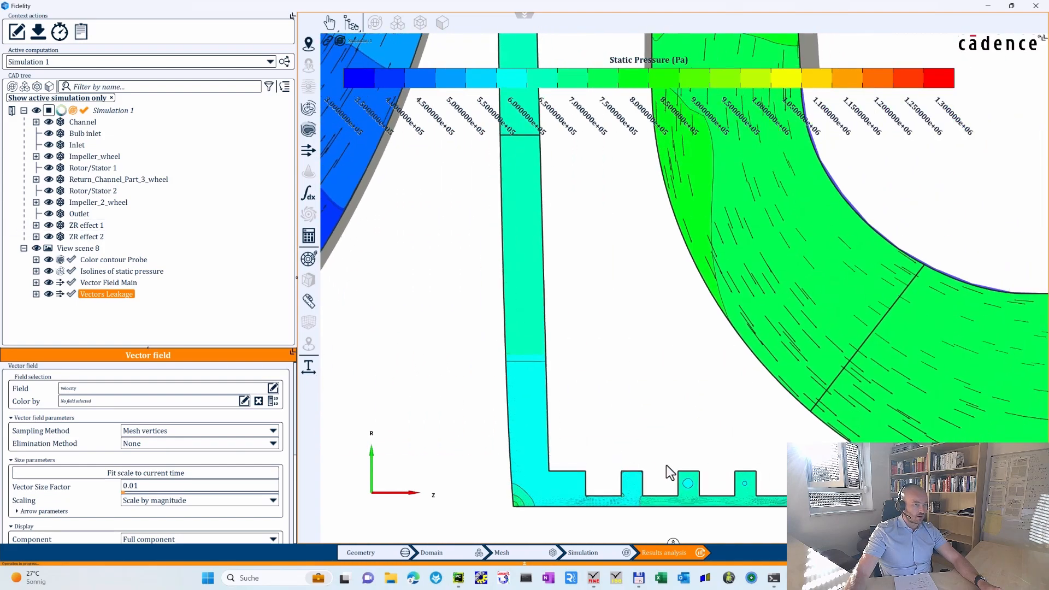
scroll(783, 389, down, 5)
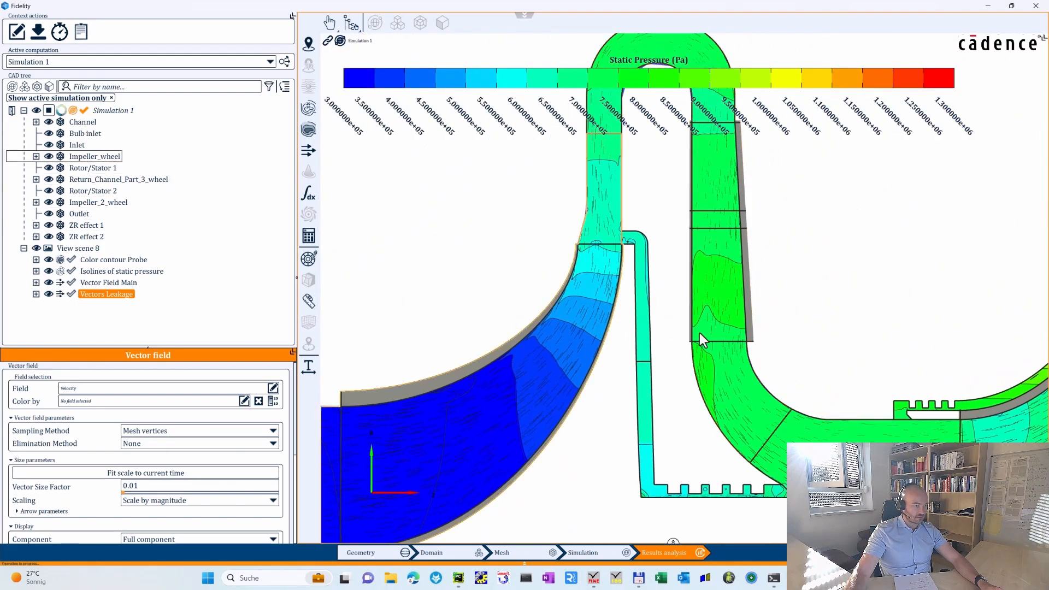
middle_drag(773, 268, 732, 237)
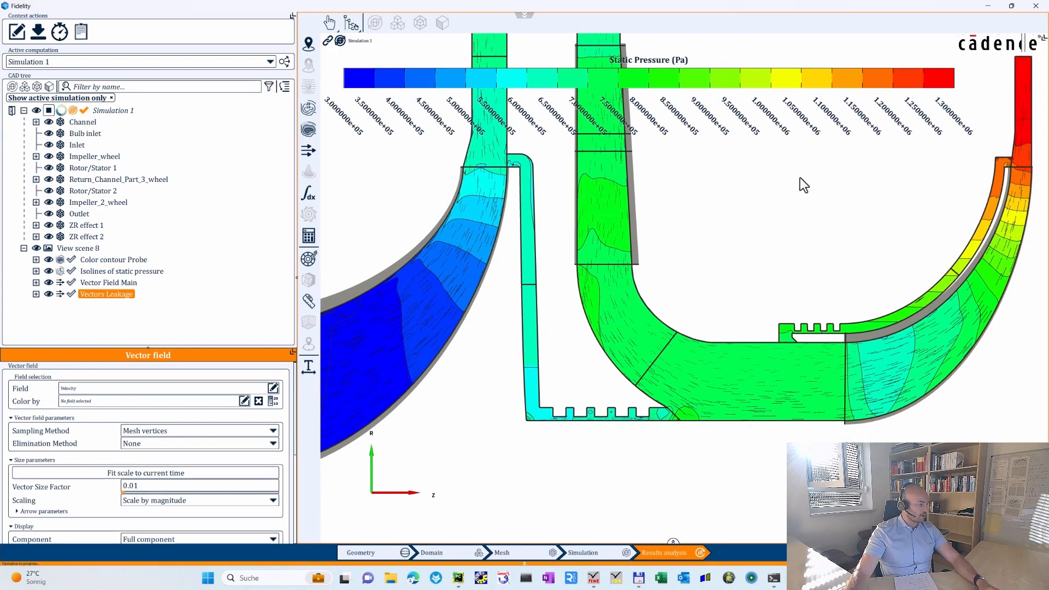
middle_drag(781, 177, 801, 224)
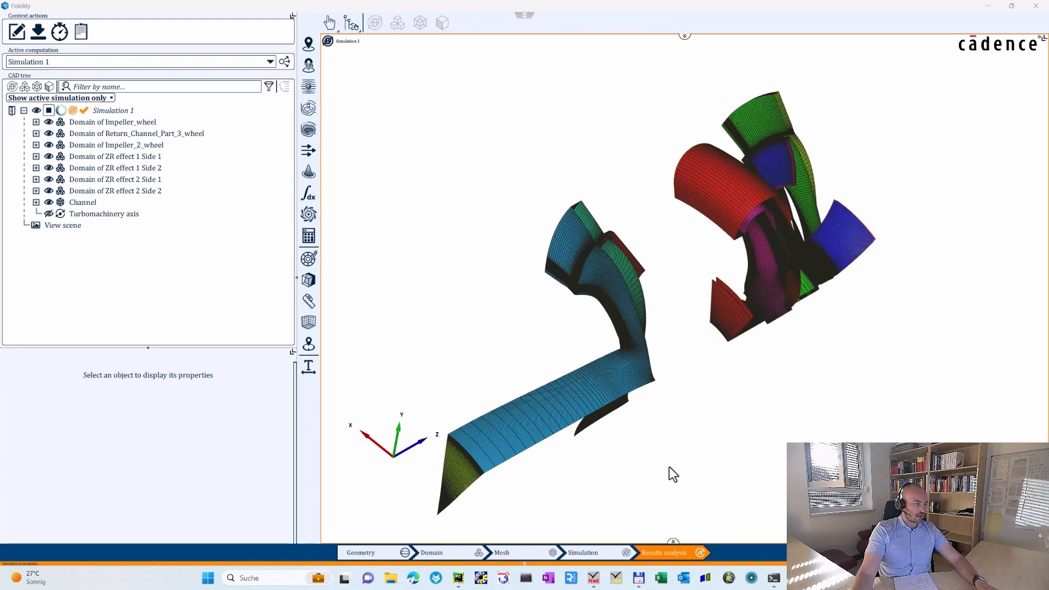
Create a blade-to-blade cutting plane through the 3D model of Simulation 1 at a span position of 80%.
middle_drag(683, 454, 694, 418)
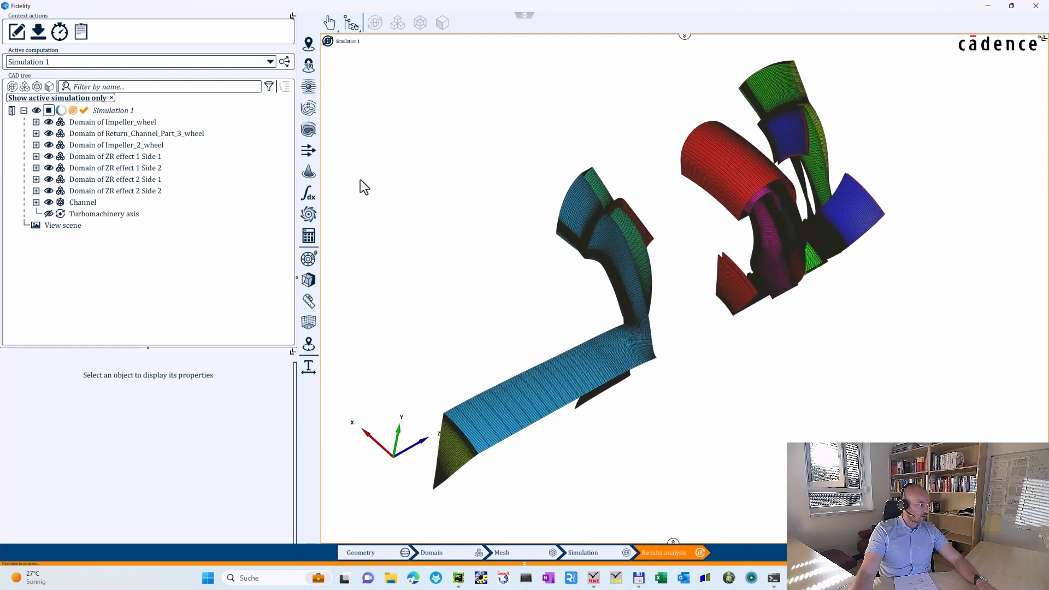
click(308, 280)
click(116, 401)
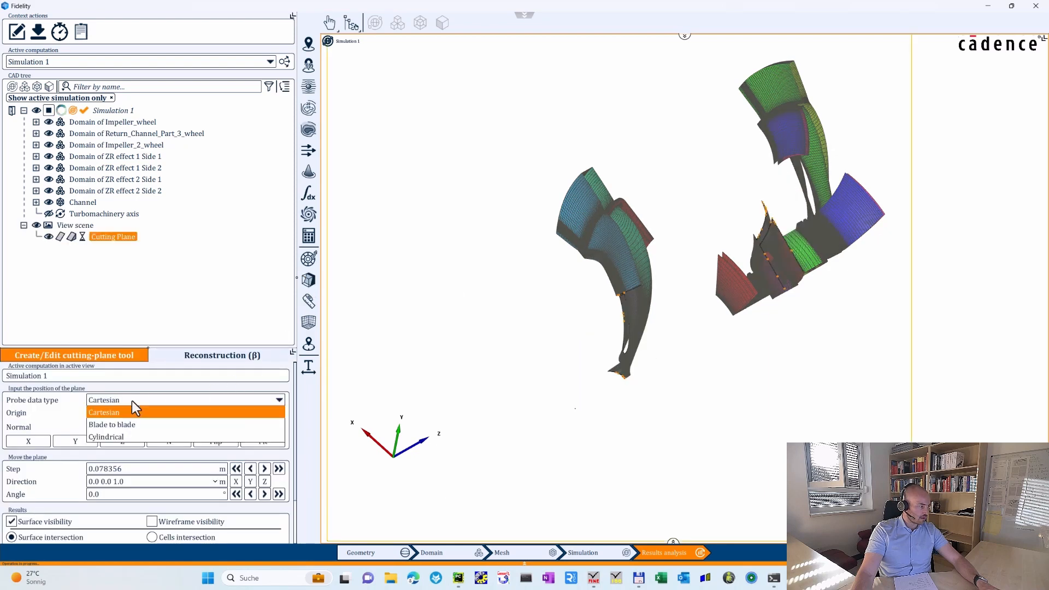
click(126, 425)
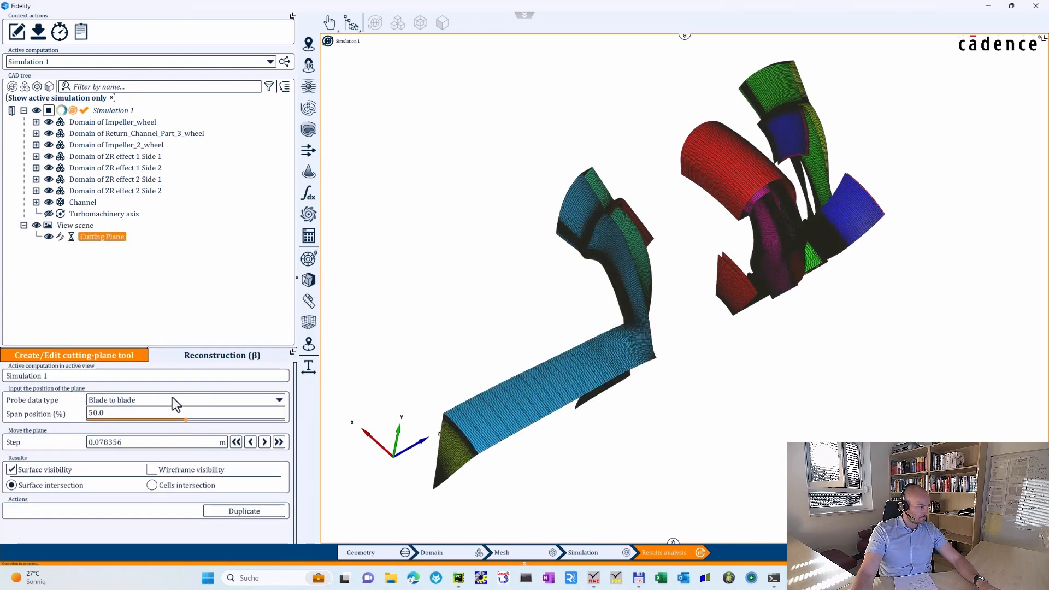
double_click(116, 412)
text(80)
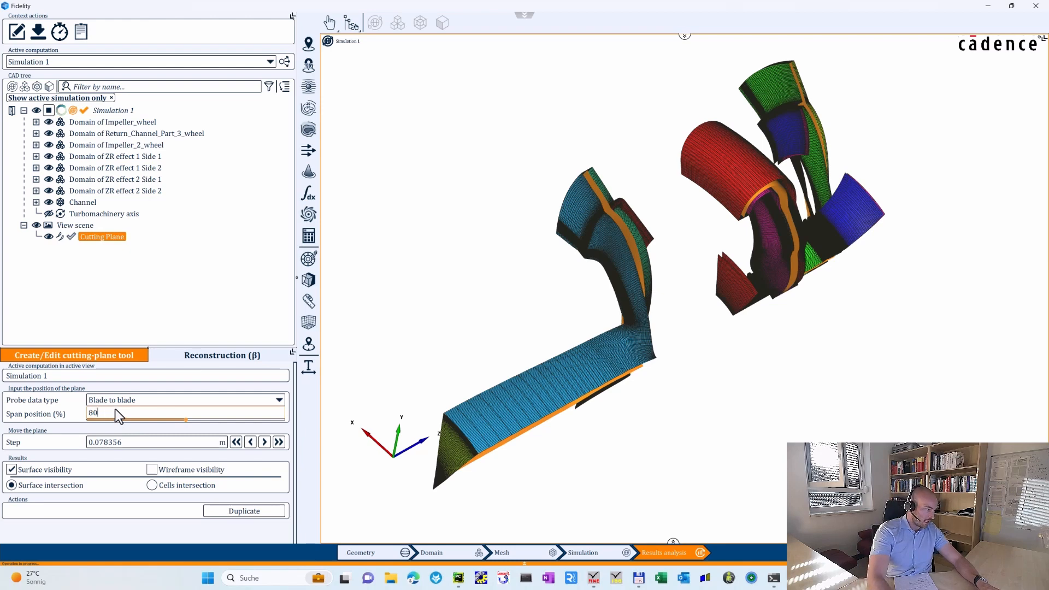
key(Return)
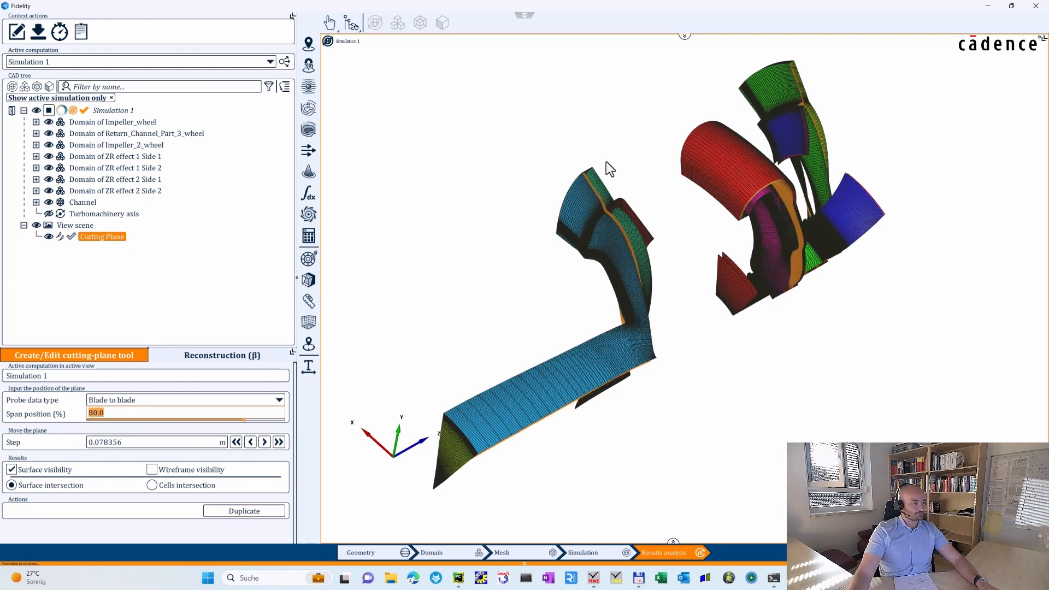
Toggle off the shroud surfaces and the inlet, outlet and RS interfaces of Simulation 1 to expose the cutting plane.
drag(671, 399, 566, 370)
scroll(627, 328, up, 3)
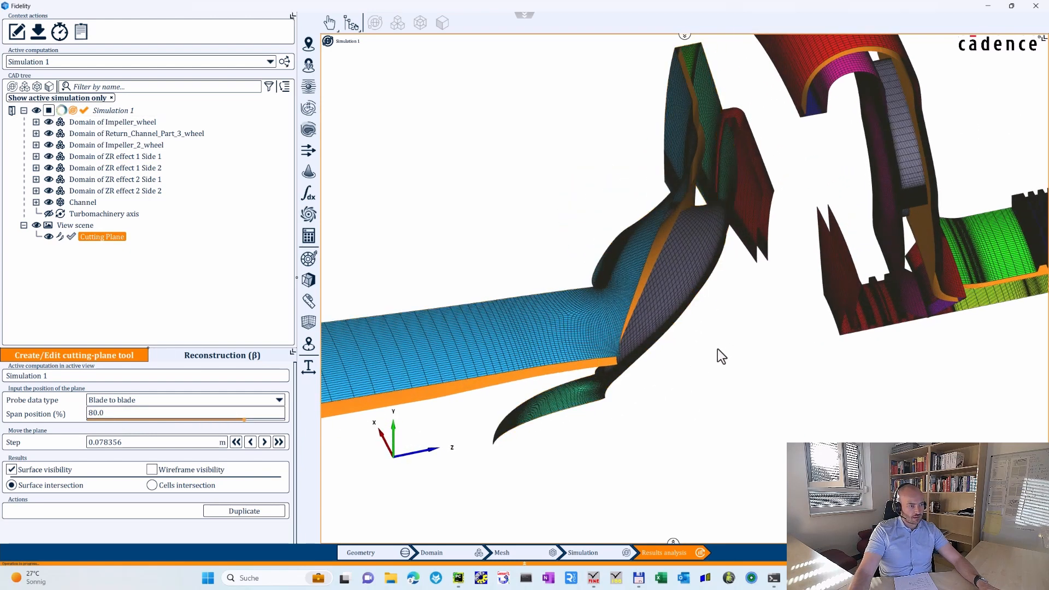
middle_drag(697, 220, 713, 273)
drag(786, 145, 762, 335)
click(129, 111)
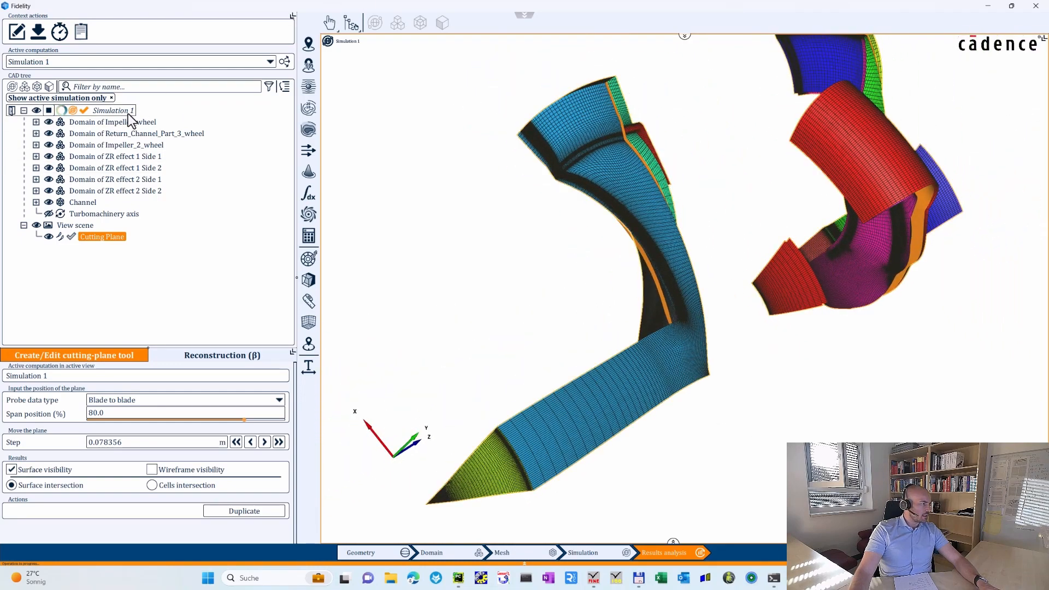
right_click(129, 113)
mouse_move(247, 140)
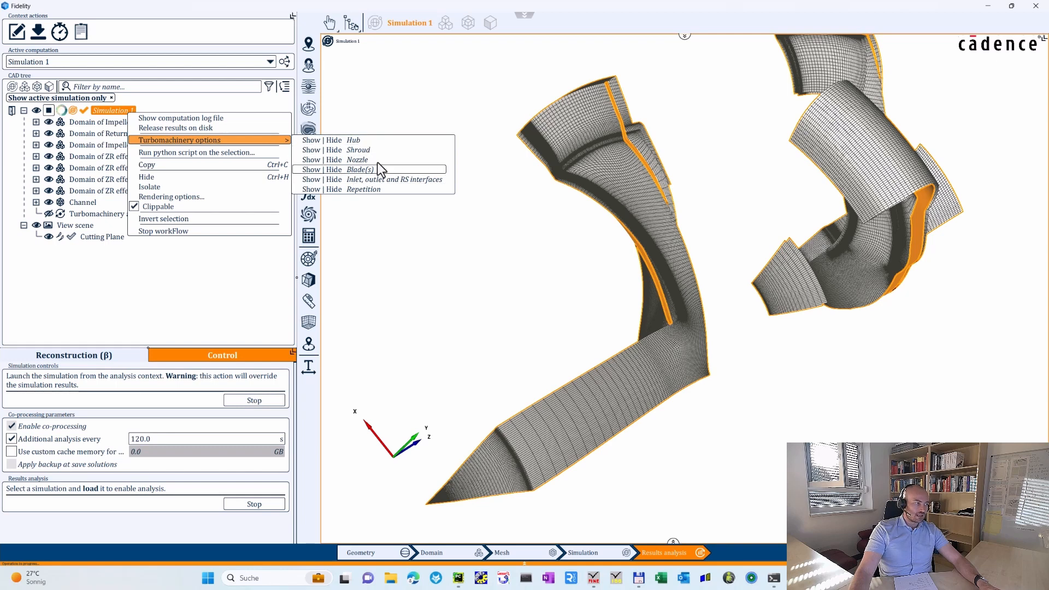
click(334, 151)
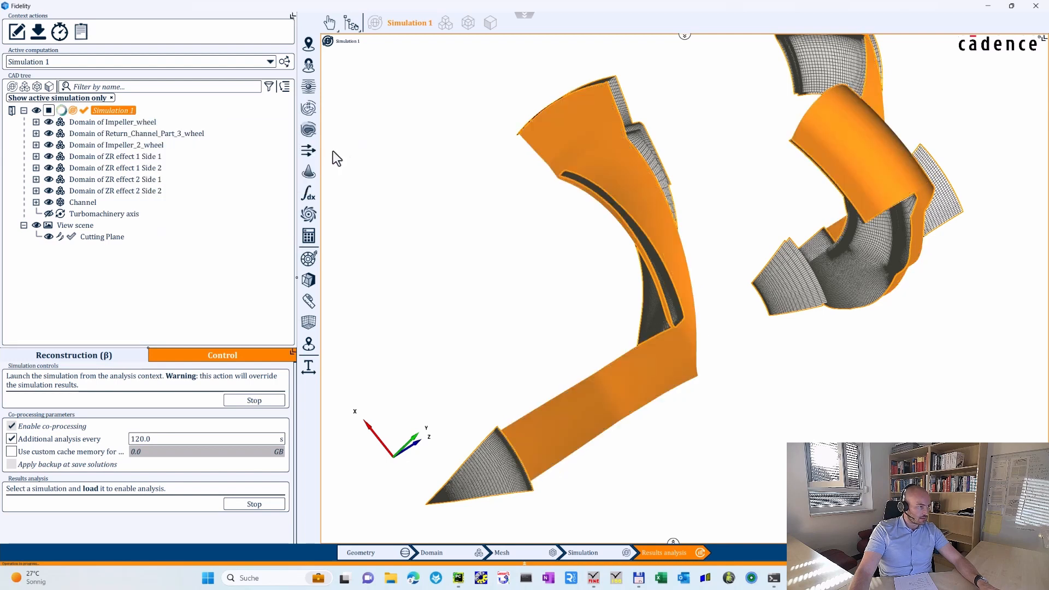
right_click(128, 110)
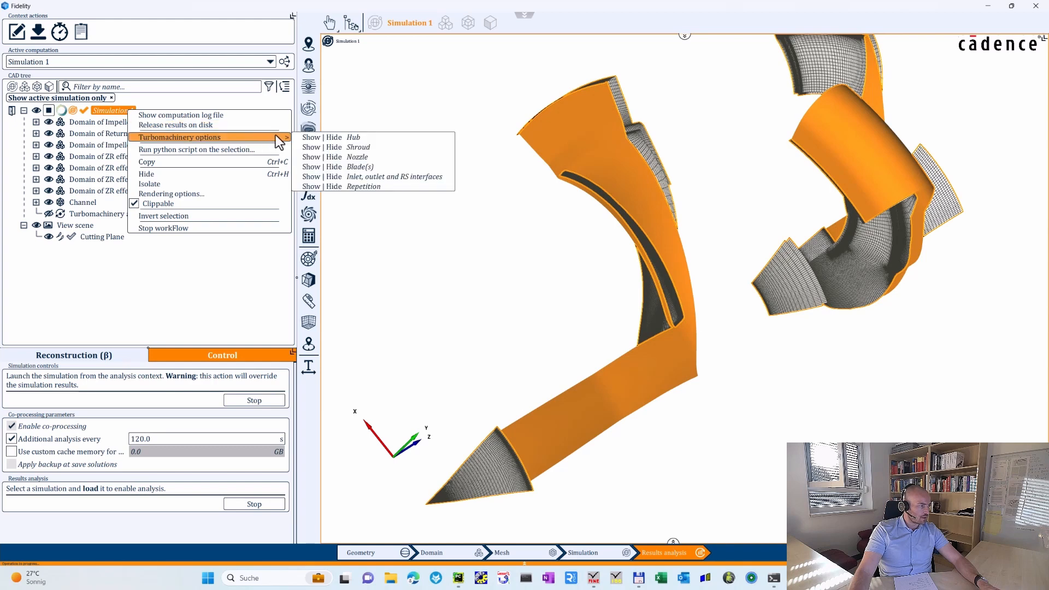
click(339, 177)
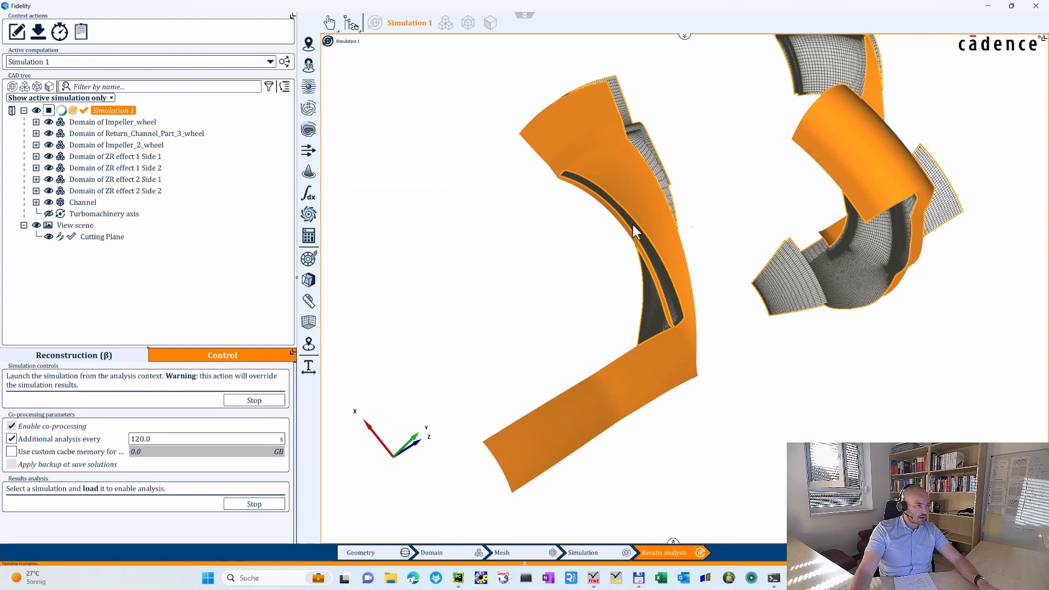
Create a Static Pressure color contour on the blade-to-blade cutting plane.
middle_drag(640, 183, 703, 215)
middle_drag(708, 164, 711, 131)
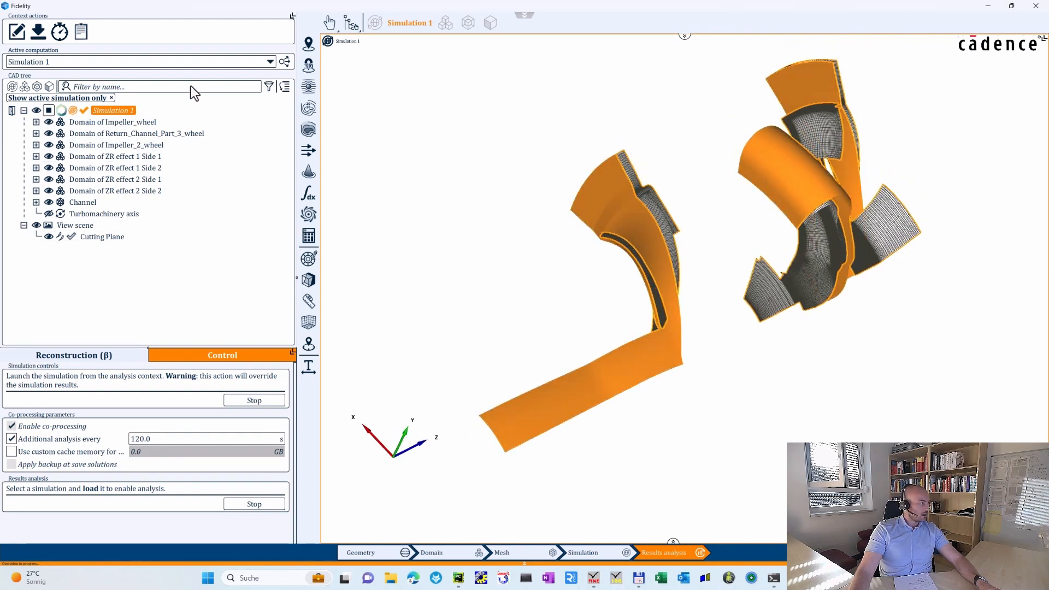
click(110, 236)
click(309, 129)
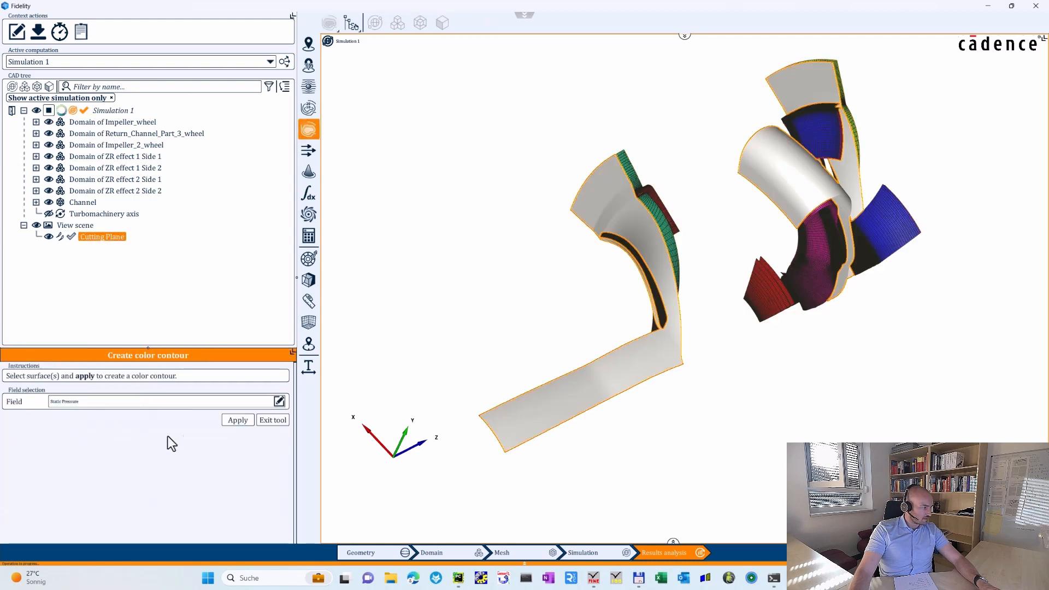
click(238, 419)
click(274, 421)
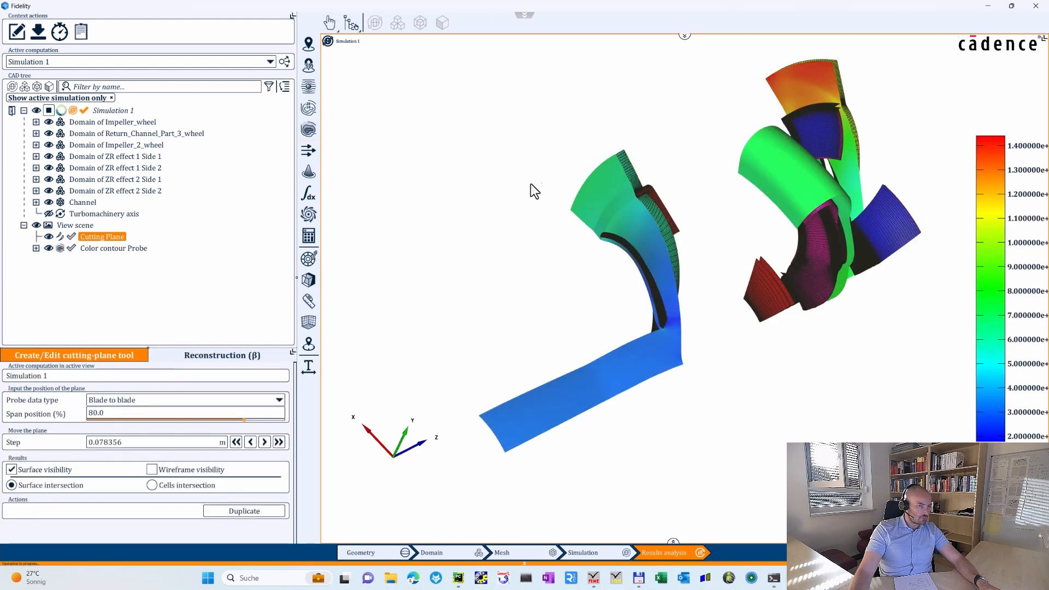
scroll(656, 273, up, 5)
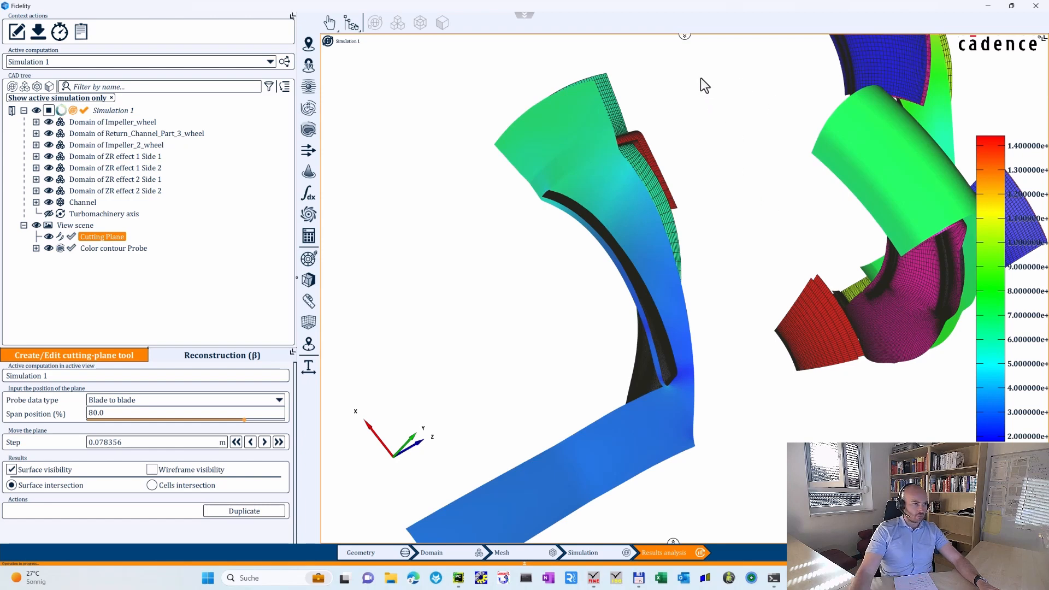
Show the meridional view above the 3D view and add an empty chart view beside it.
click(684, 36)
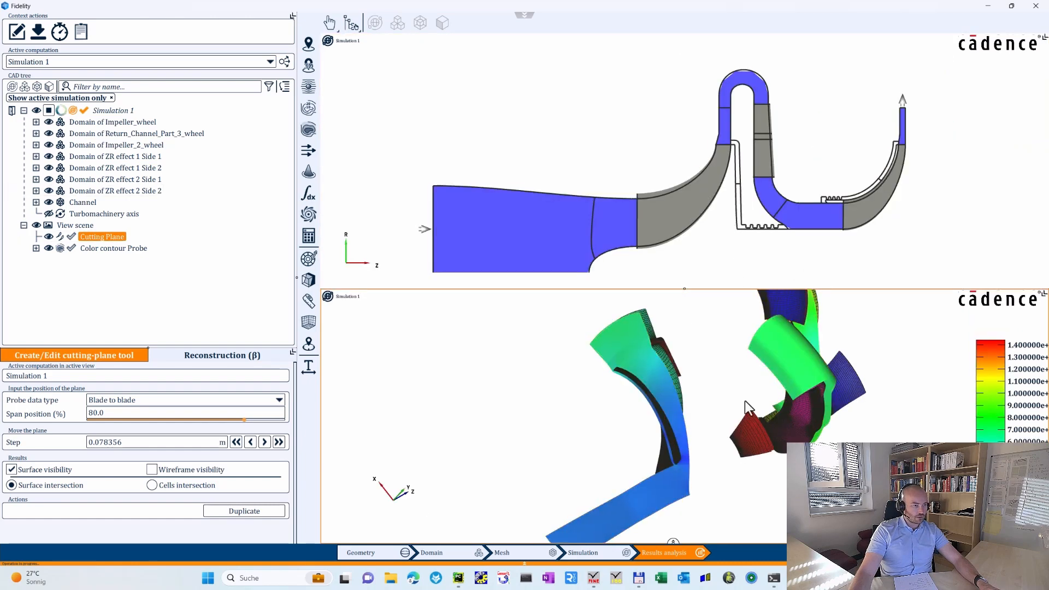
mouse_move(1031, 50)
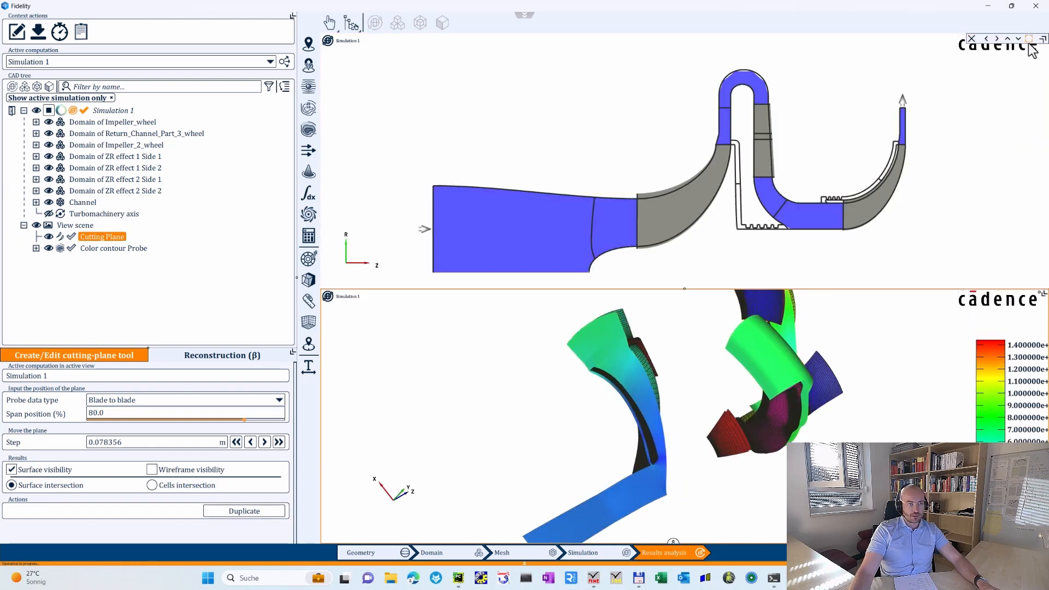
click(998, 39)
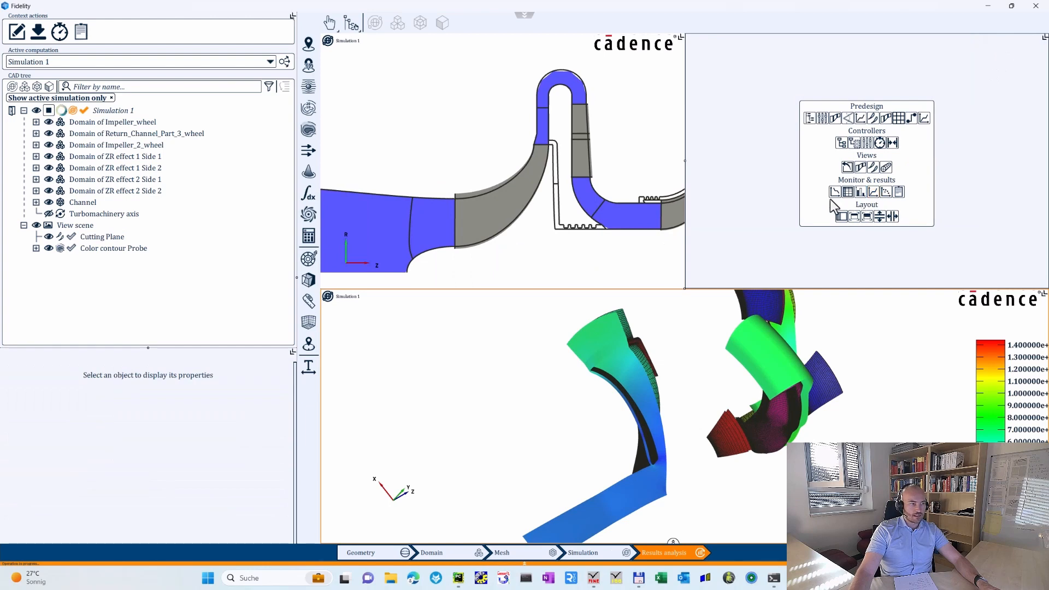
click(874, 192)
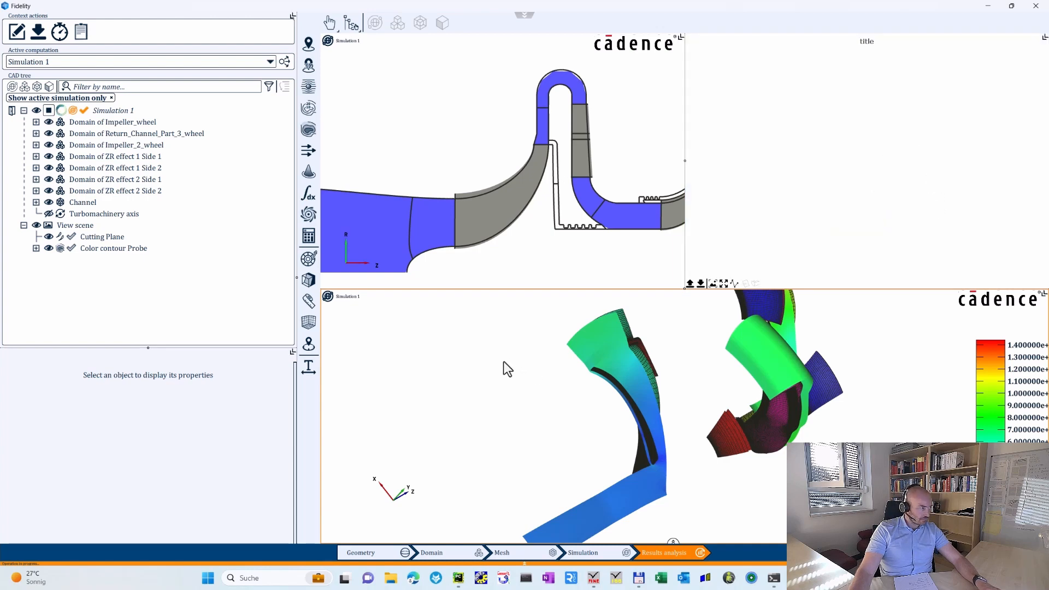
Create a cutting line where the blade-to-blade cutting plane intersects the Impeller_main surface of the Impeller_wheel domain.
drag(503, 363, 492, 361)
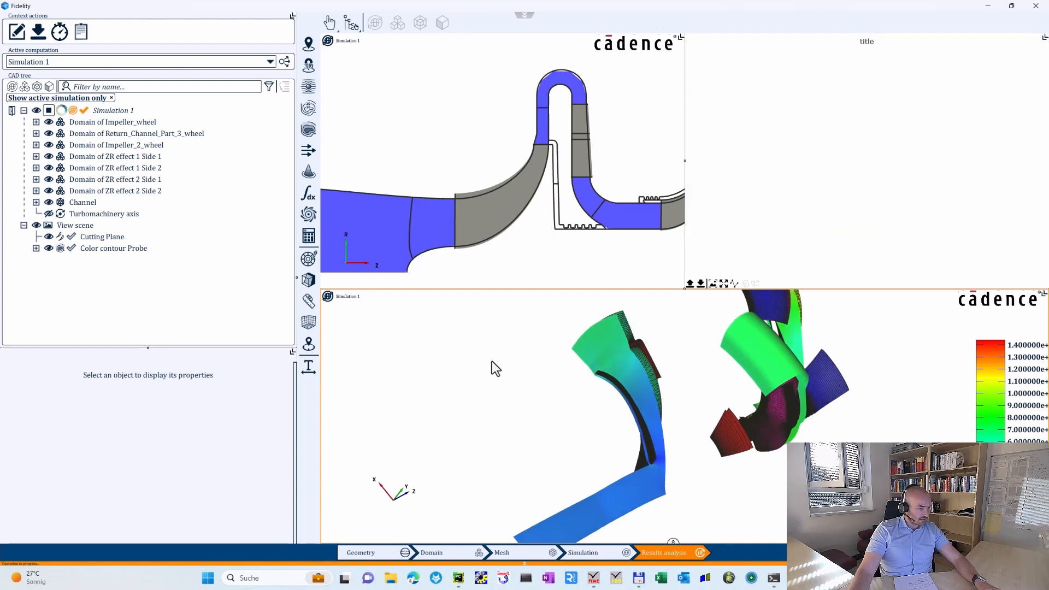
click(109, 238)
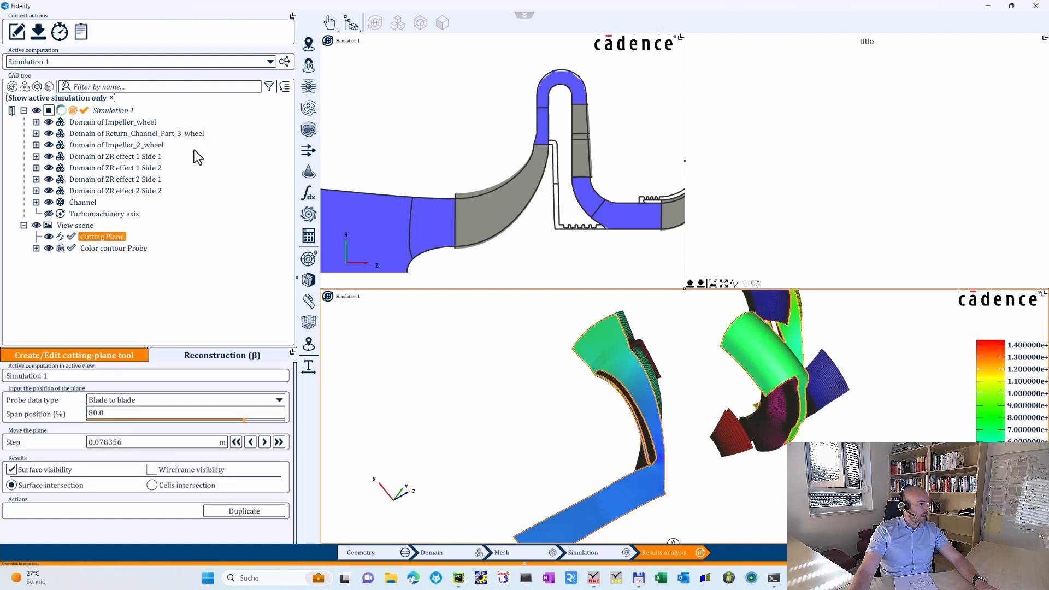
click(36, 122)
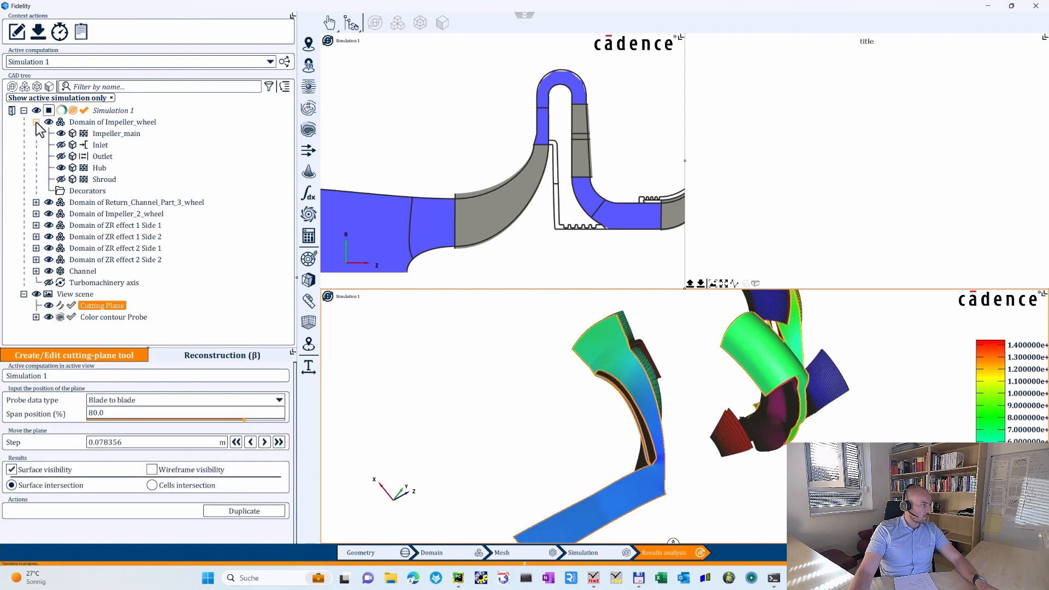
click(124, 134)
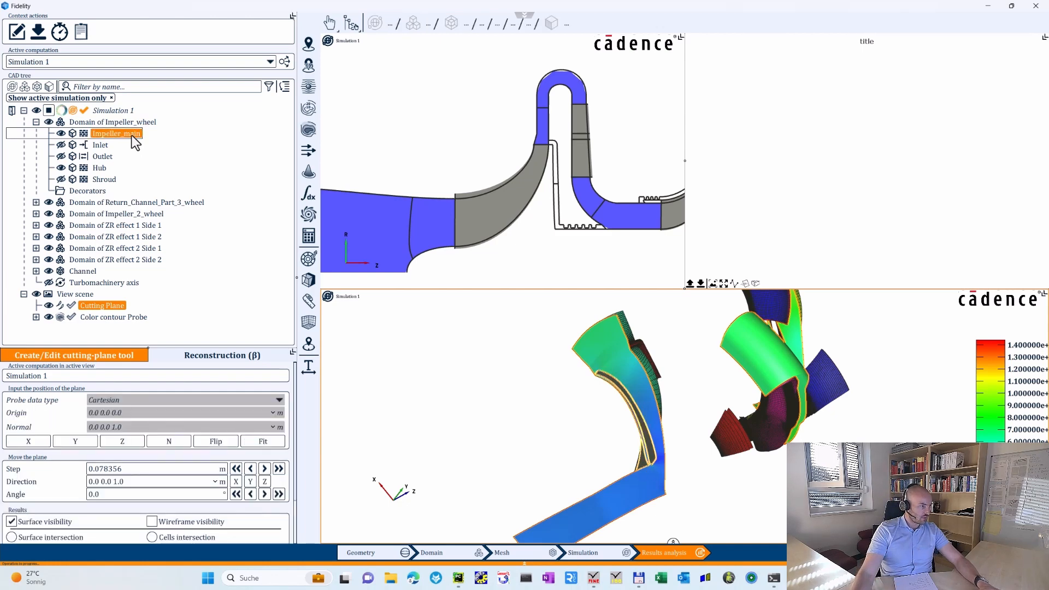
click(742, 284)
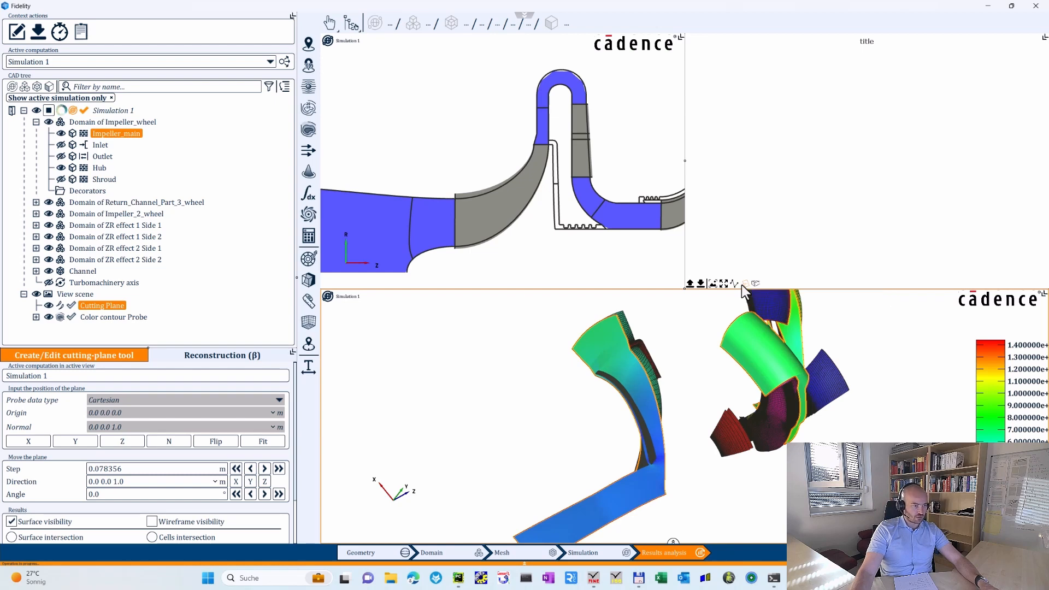
Plot the cutting line of Simulation 1 in the chart view and fit the whole curve within the plot area.
scroll(691, 432, up, 3)
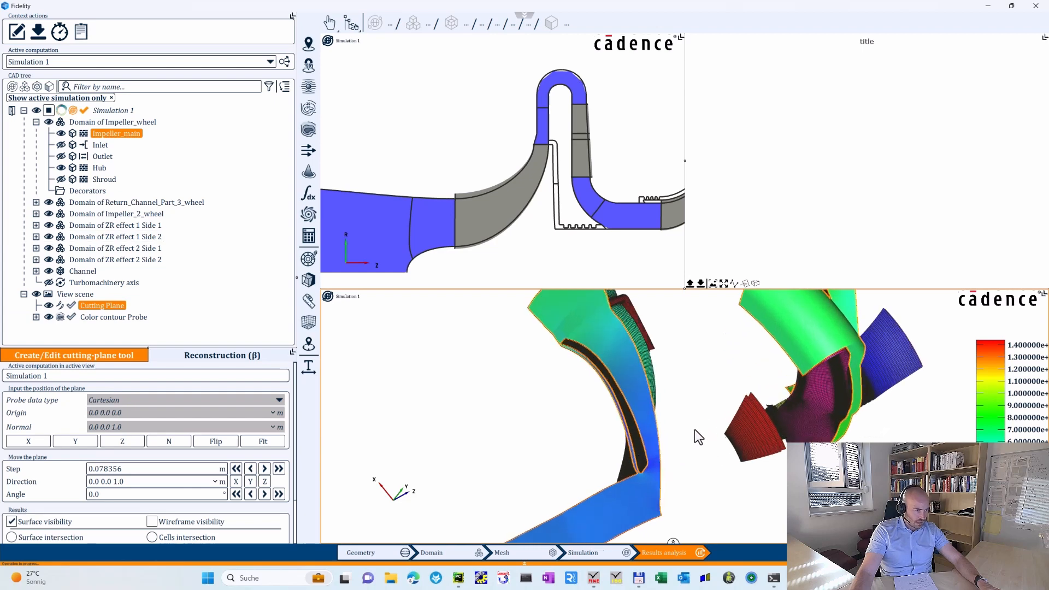
middle_drag(694, 429, 724, 380)
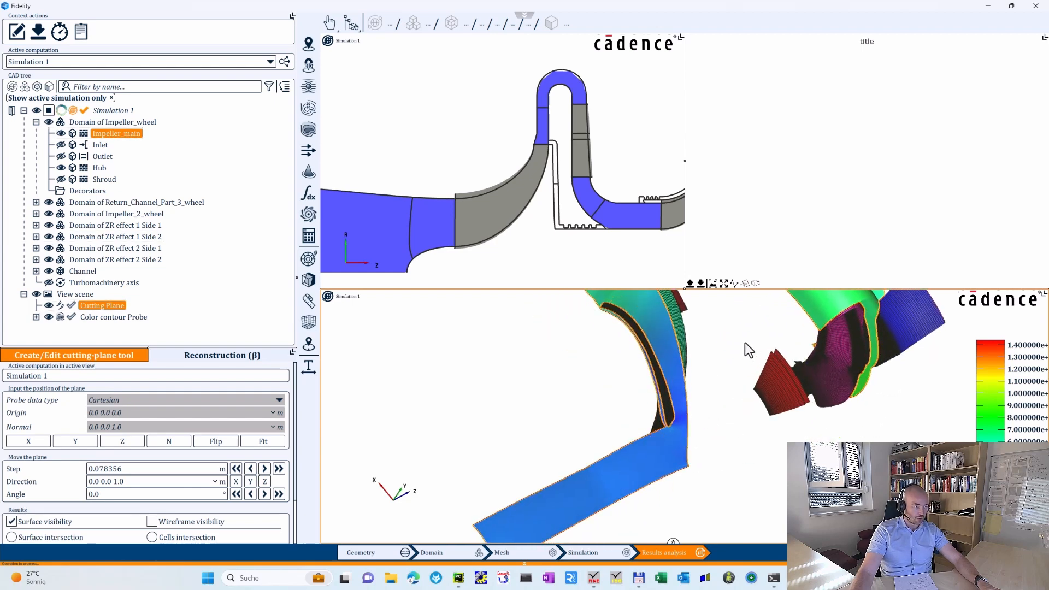
middle_drag(745, 343, 737, 371)
click(850, 191)
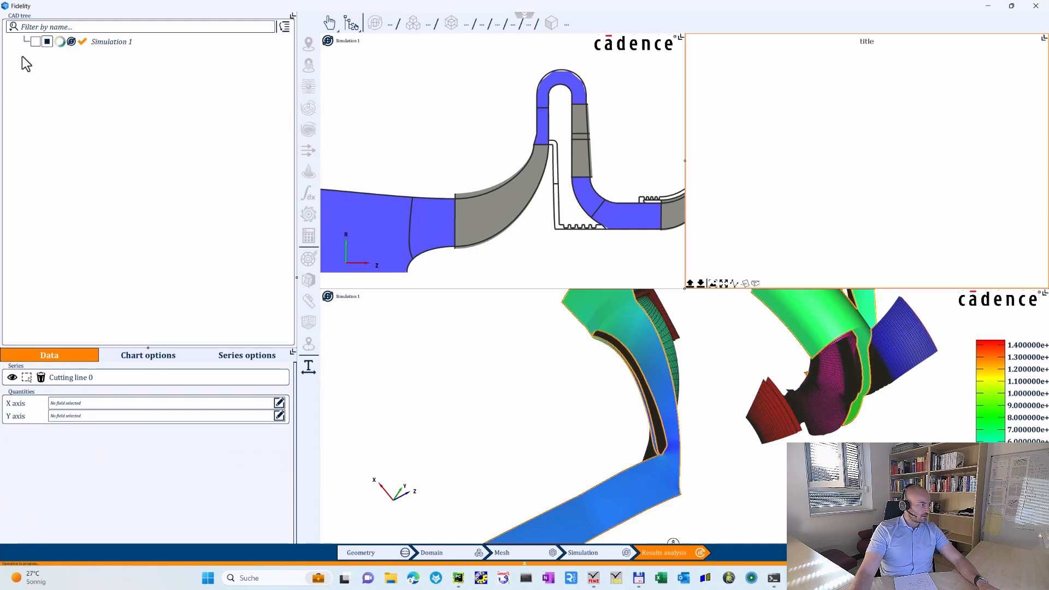
click(35, 41)
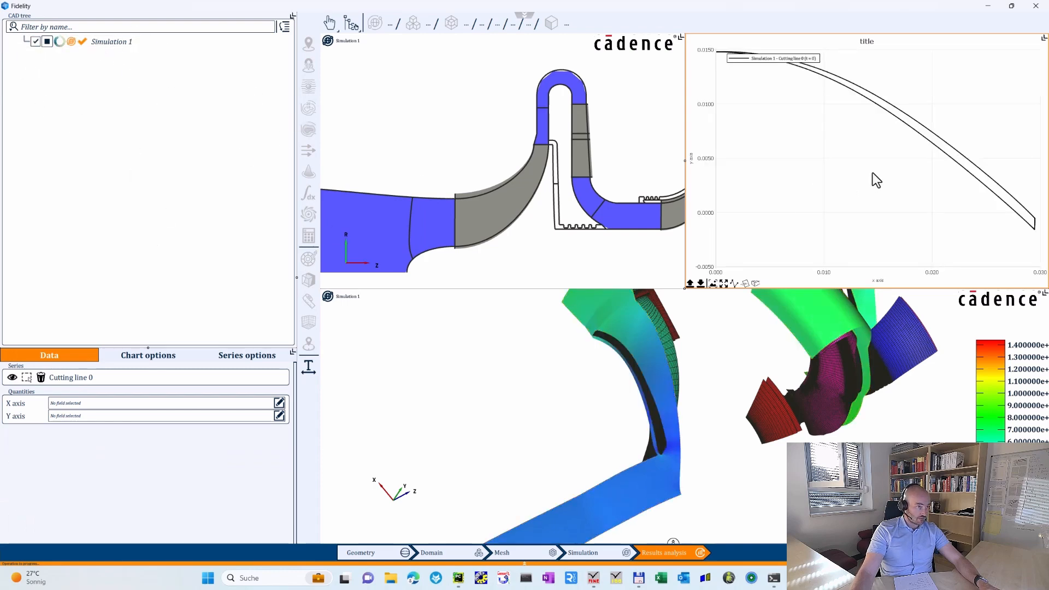
scroll(905, 145, down, 2)
mouse_move(863, 147)
mouse_down()
mouse_move(869, 157)
mouse_move(862, 150)
mouse_up()
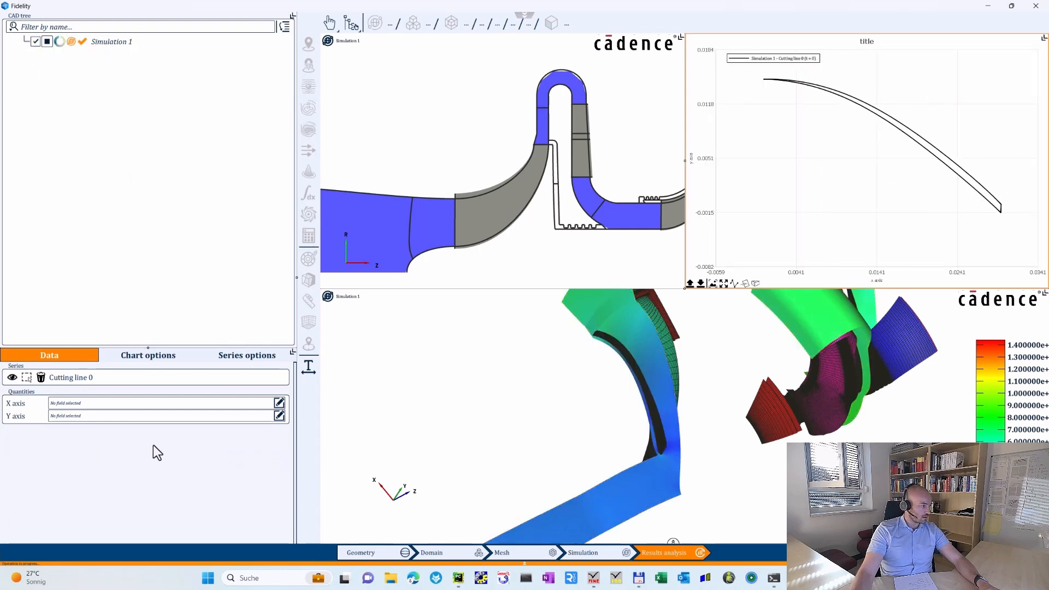
Set the X axis quantity of the cutting line chart to the M coordinate.
click(82, 405)
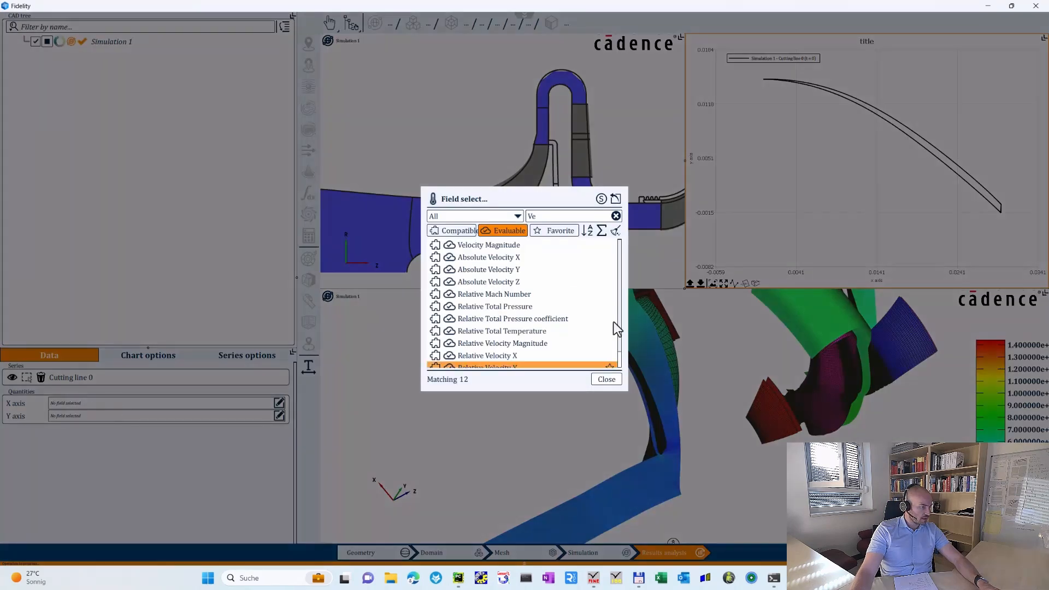
click(450, 218)
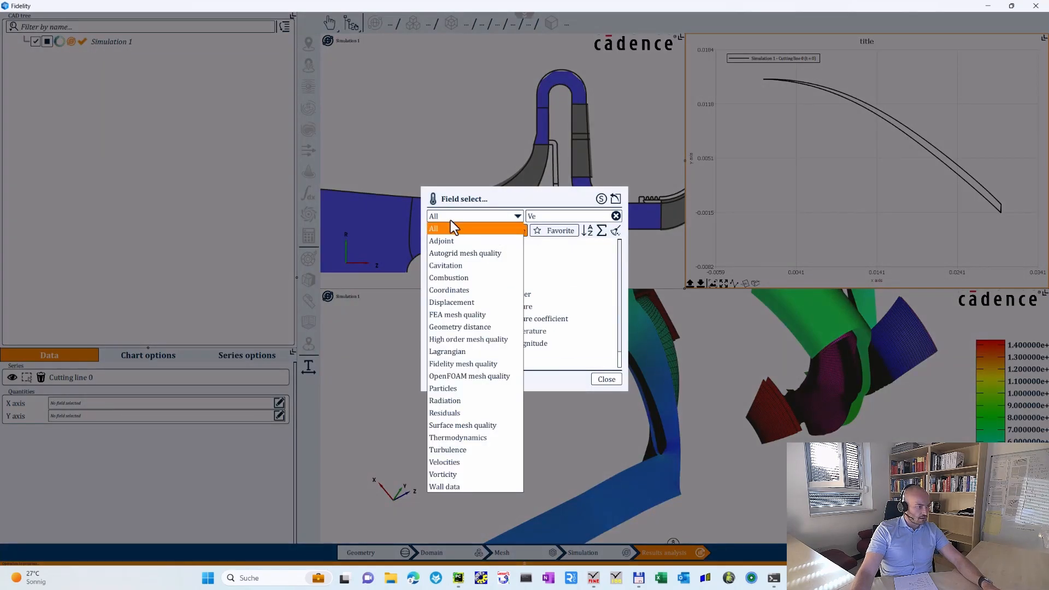
click(451, 291)
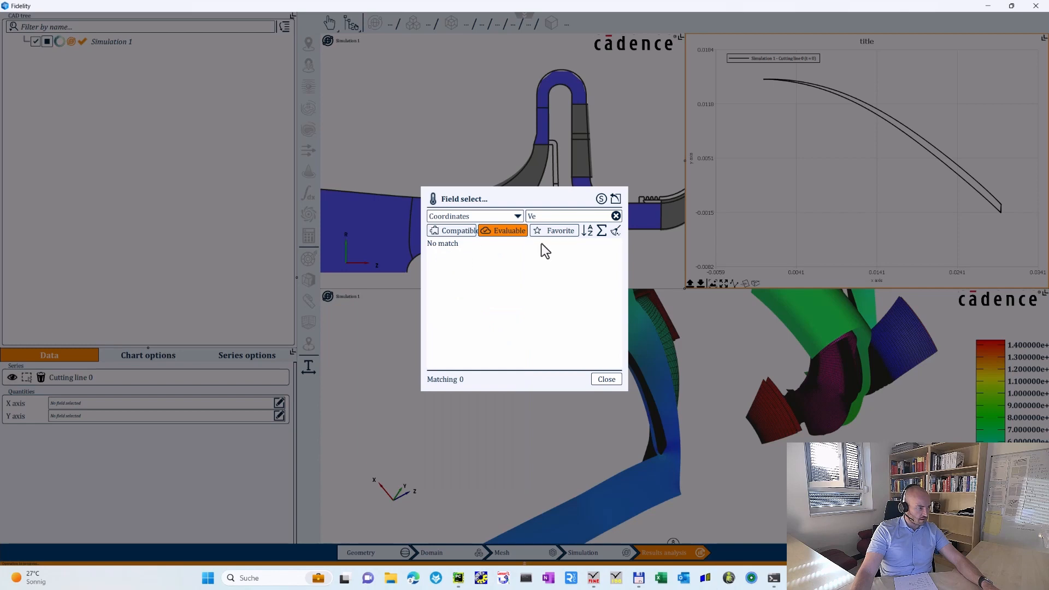
click(616, 217)
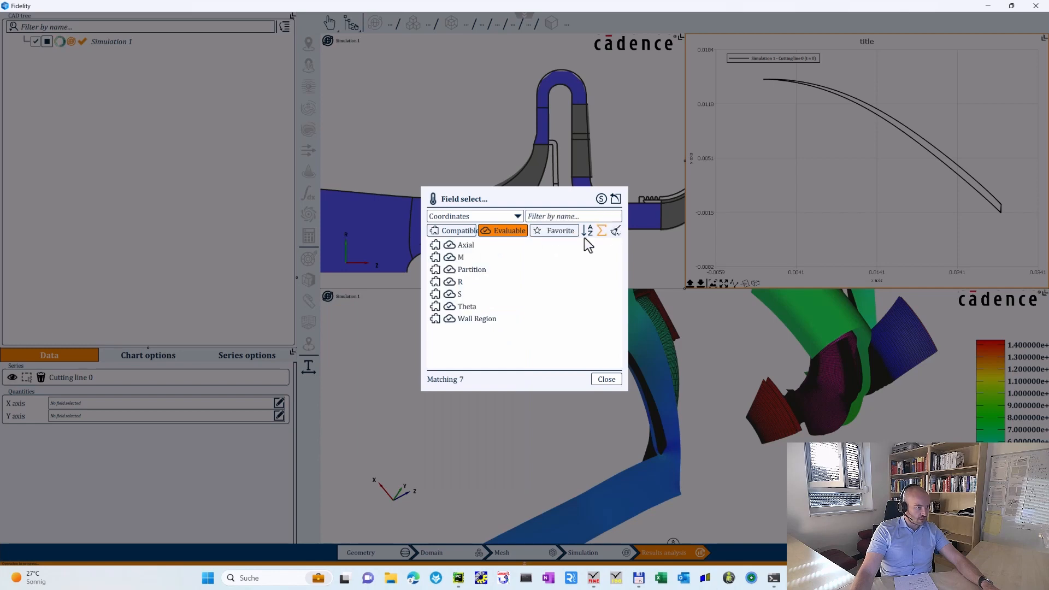
click(477, 256)
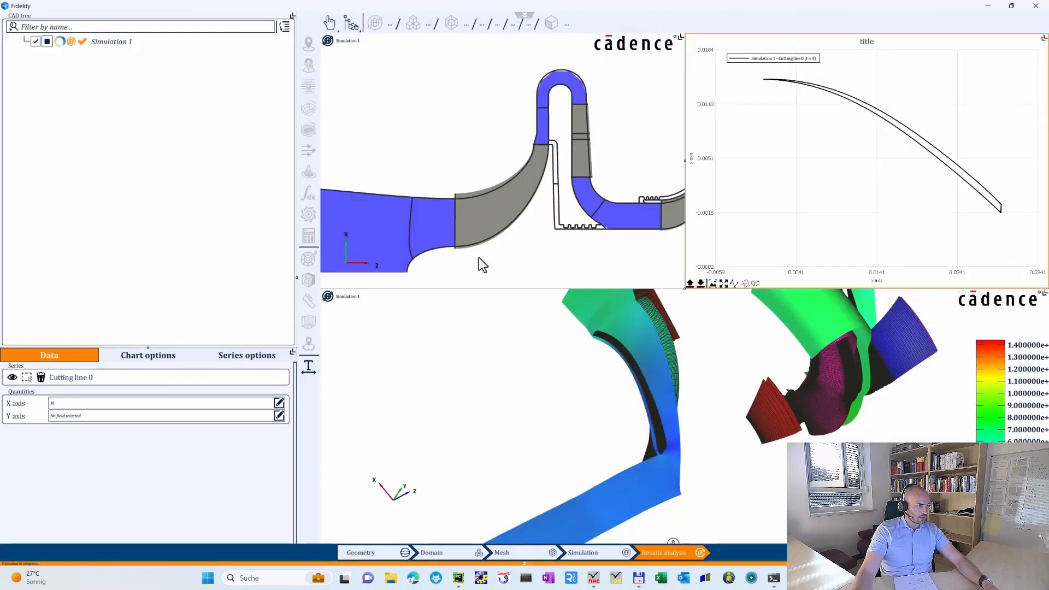
Set the Y axis quantity of the cutting line chart to Static Pressure, fit the curve and inspect the chart enlarged.
click(71, 419)
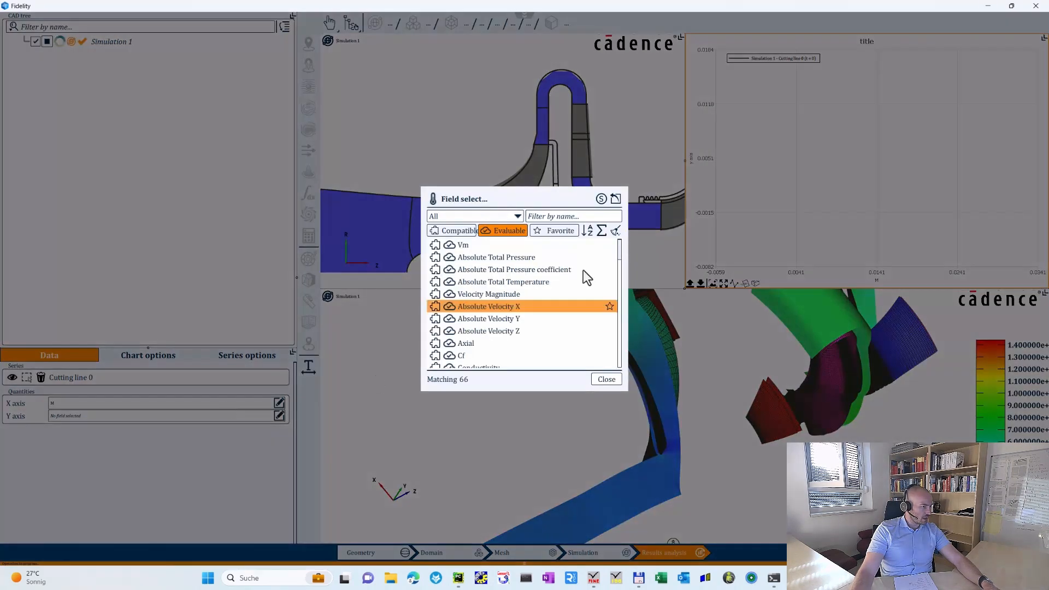
click(568, 217)
text(stat)
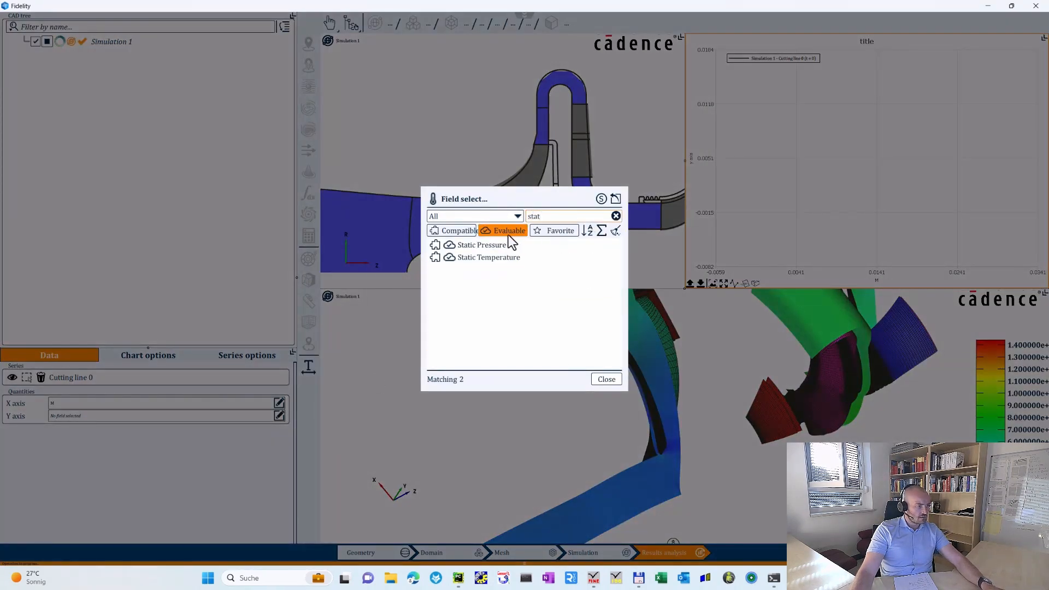
click(484, 244)
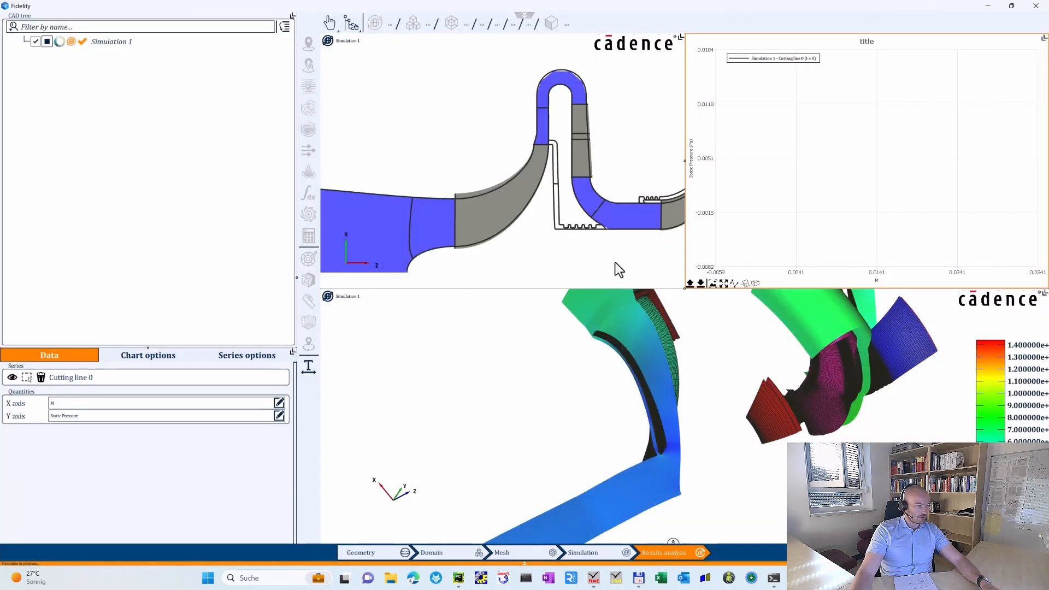
click(726, 284)
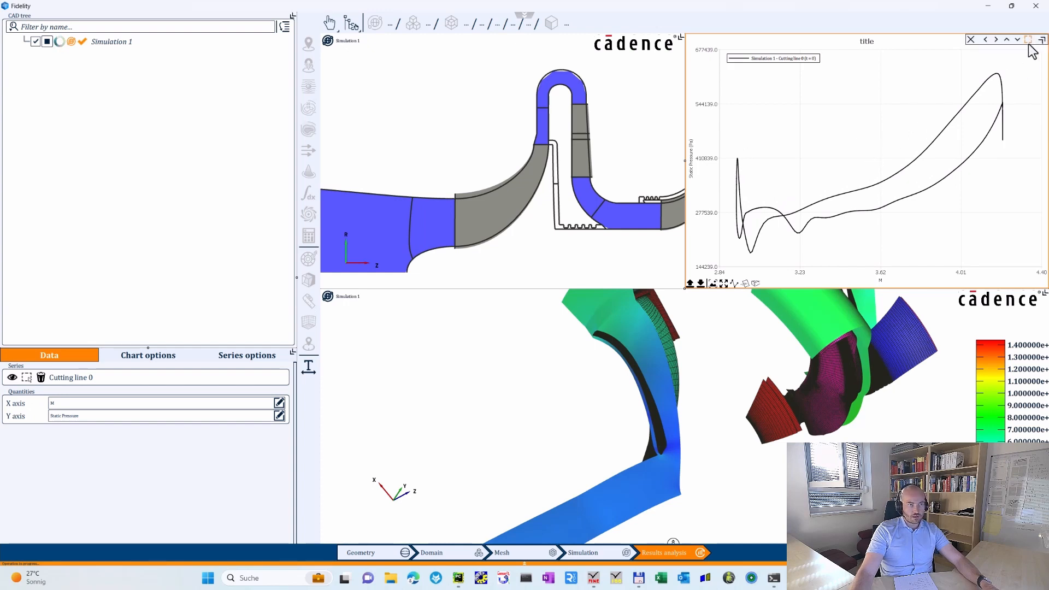
click(1043, 38)
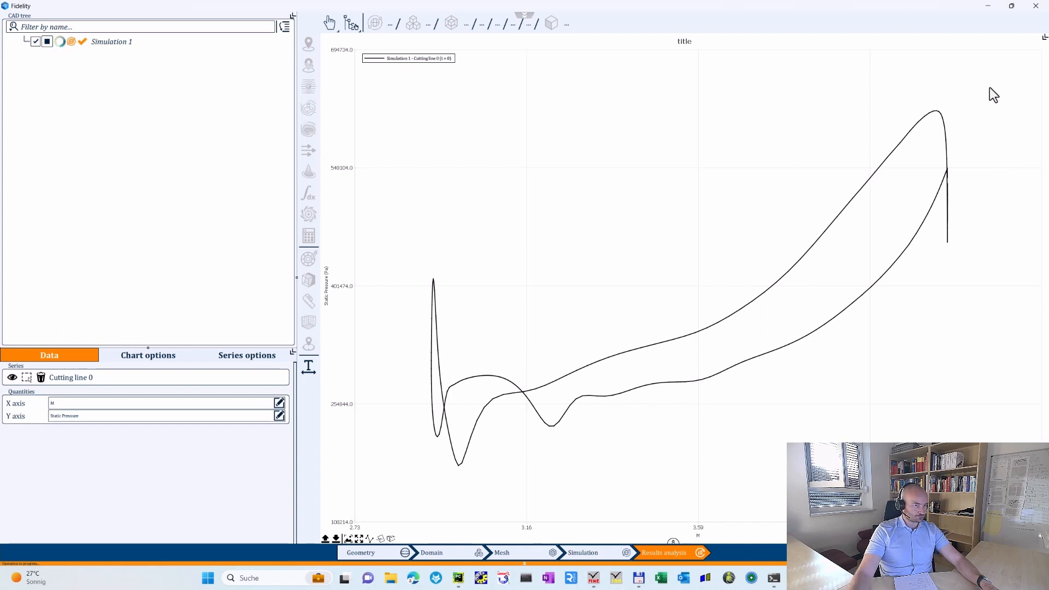
click(1045, 37)
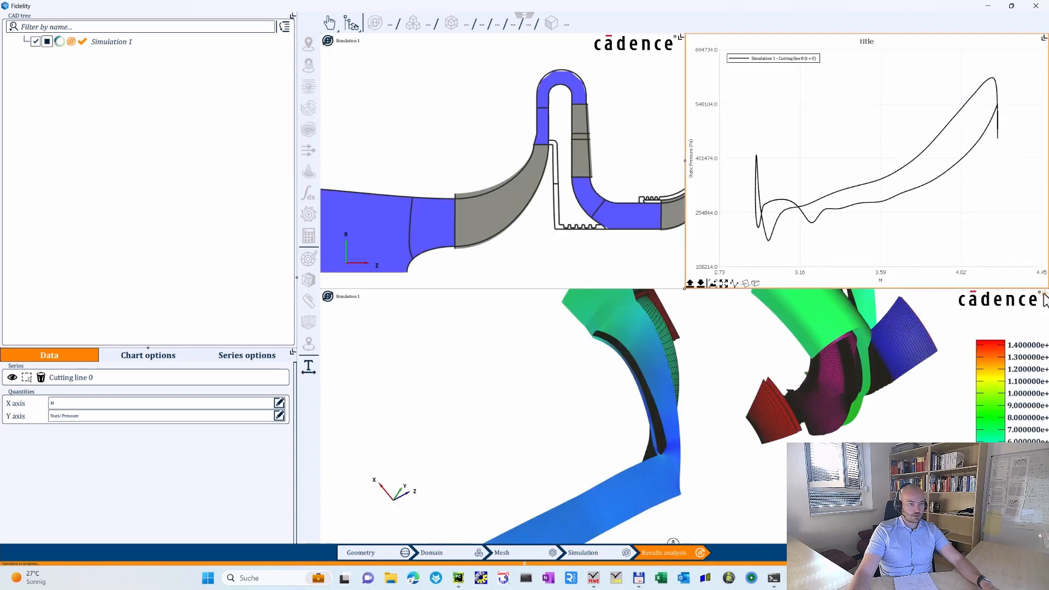
Maximize the 3D view with the blade-to-blade pressure contour and frame the whole compressor.
click(1041, 296)
scroll(875, 246, down, 5)
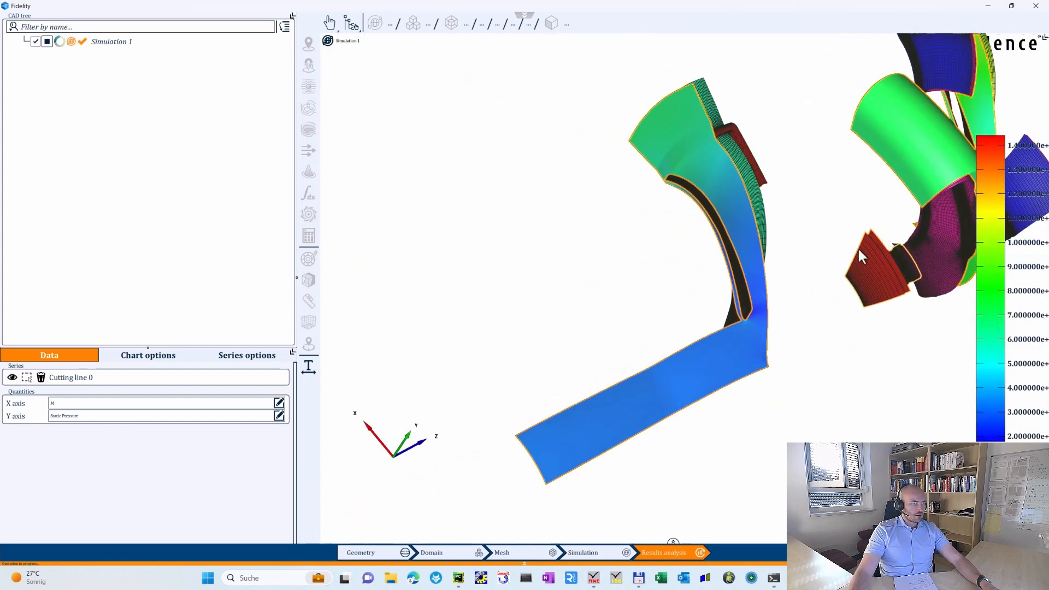
scroll(772, 267, up, 5)
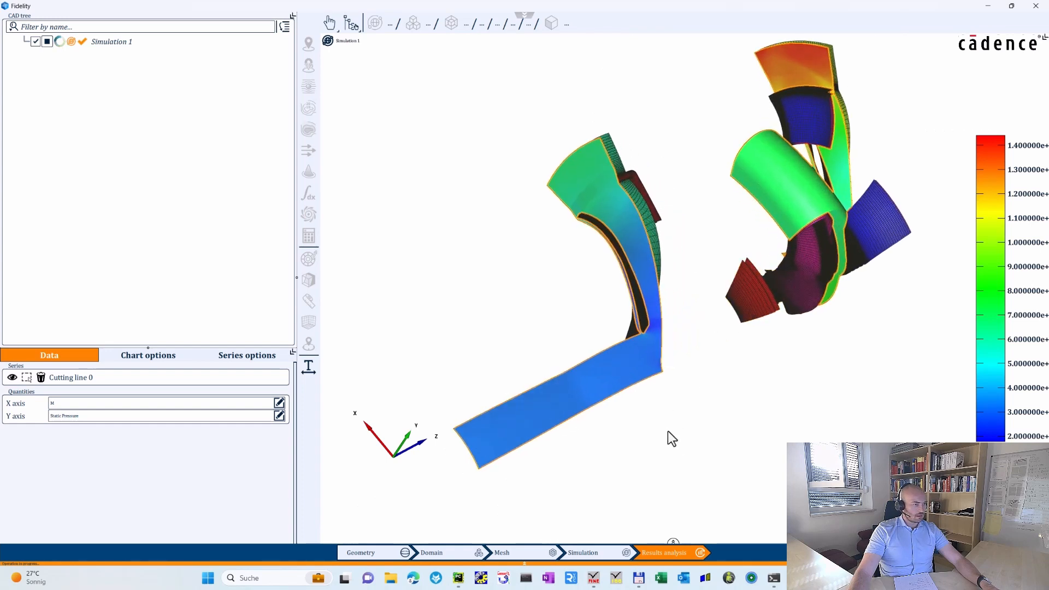
middle_drag(689, 282, 671, 330)
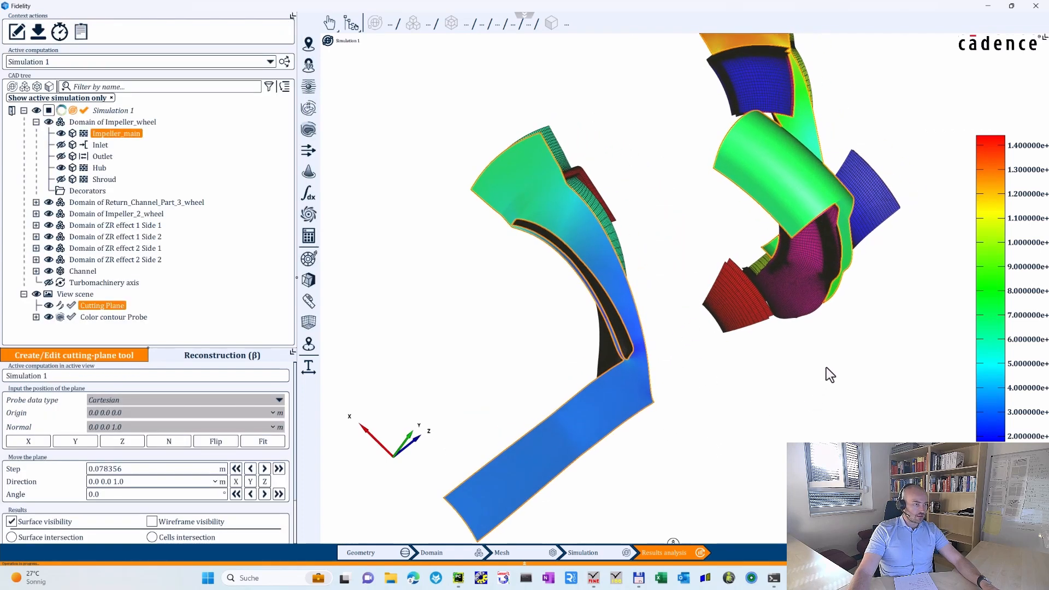
drag(826, 367, 802, 377)
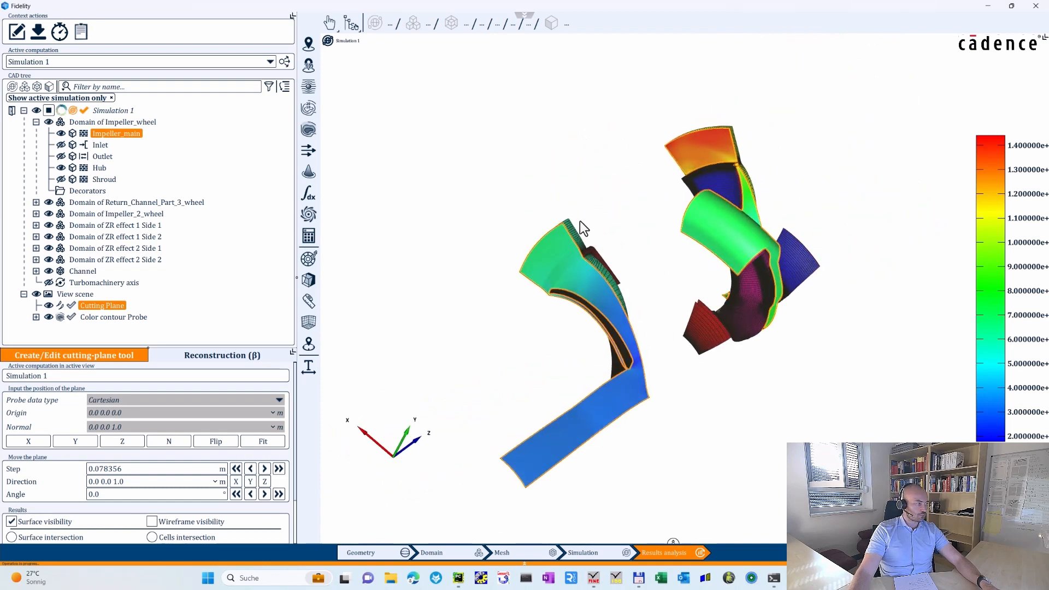
Show the turbomachinery repetition of Simulation 1 to view the full 360-degree geometry.
click(127, 112)
right_click(120, 110)
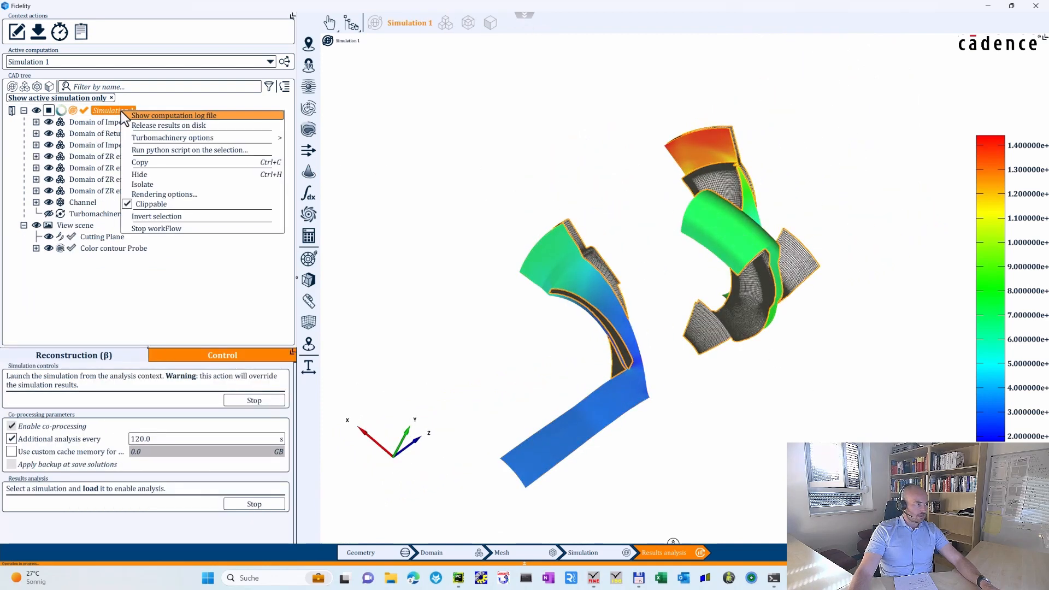
mouse_move(173, 141)
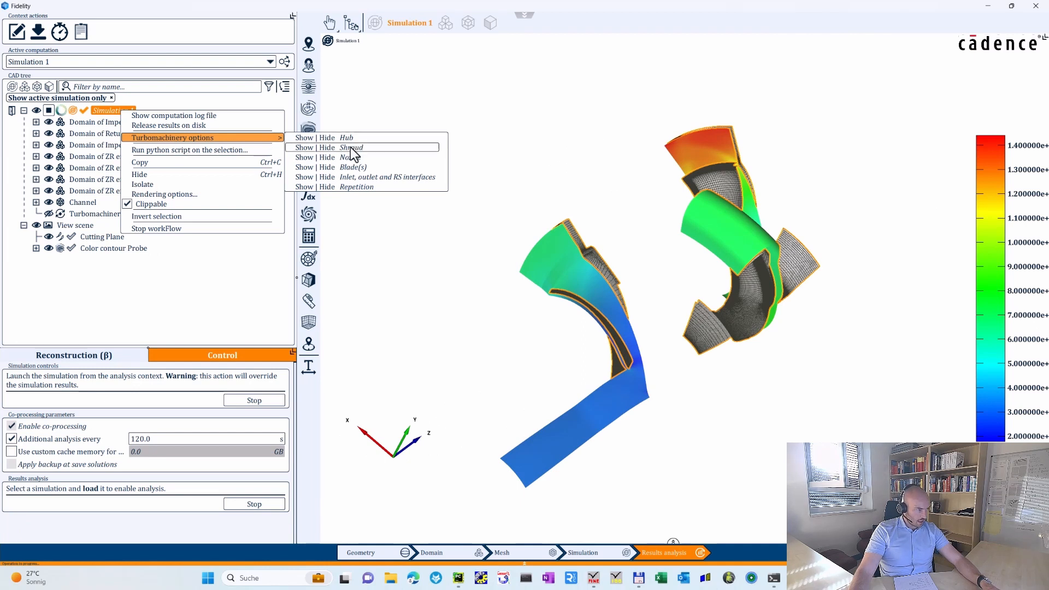
click(304, 187)
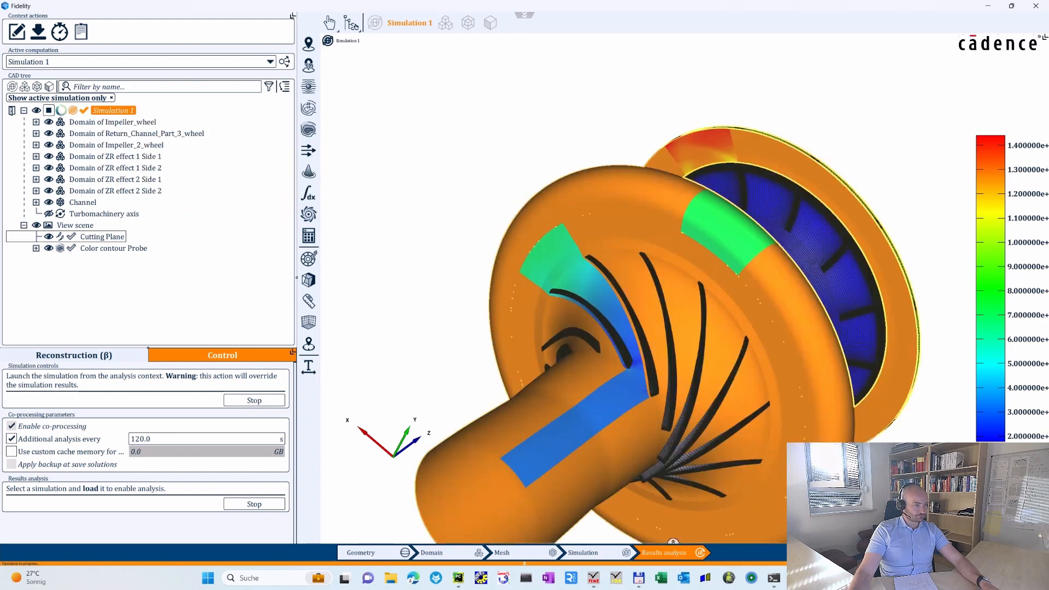
middle_drag(882, 416, 840, 298)
scroll(838, 291, down, 1)
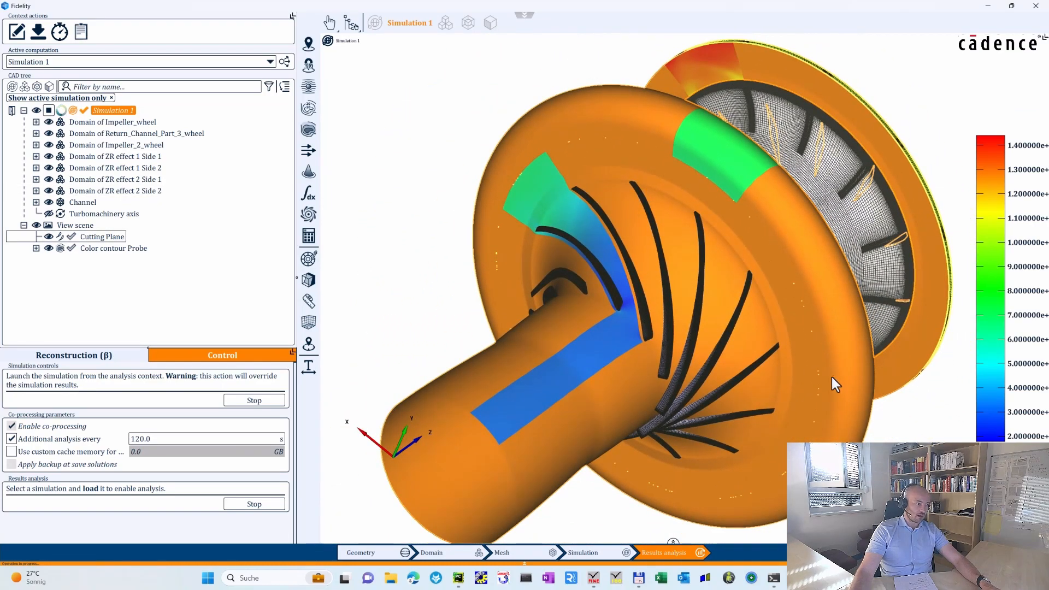
scroll(796, 308, down, 2)
middle_drag(807, 338, 793, 363)
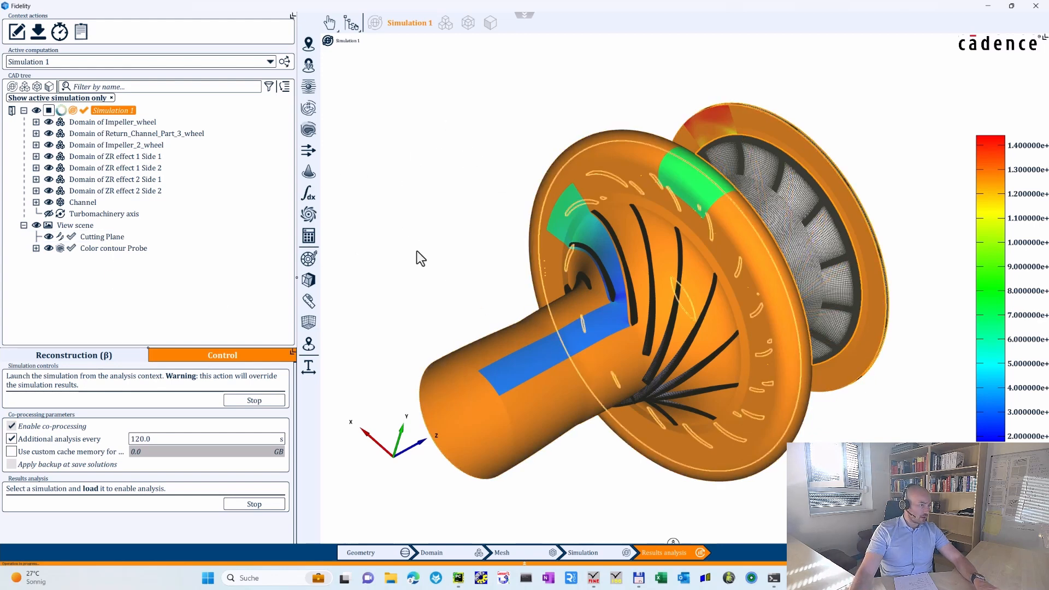
Compute all passages in the reconstruction so the Static Pressure color contour covers the full wheel, and inspect it.
click(102, 236)
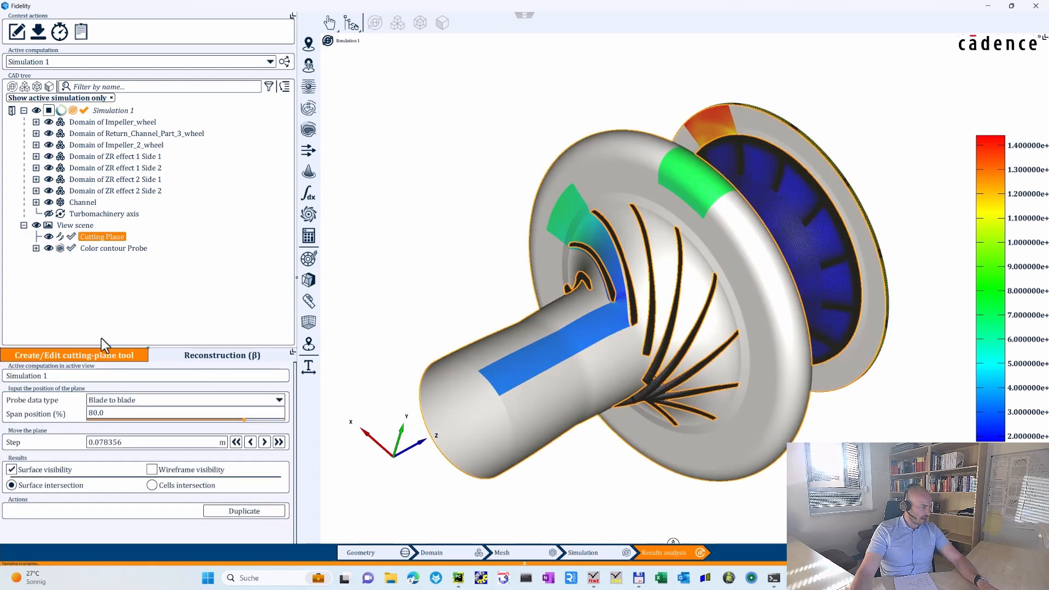
click(104, 248)
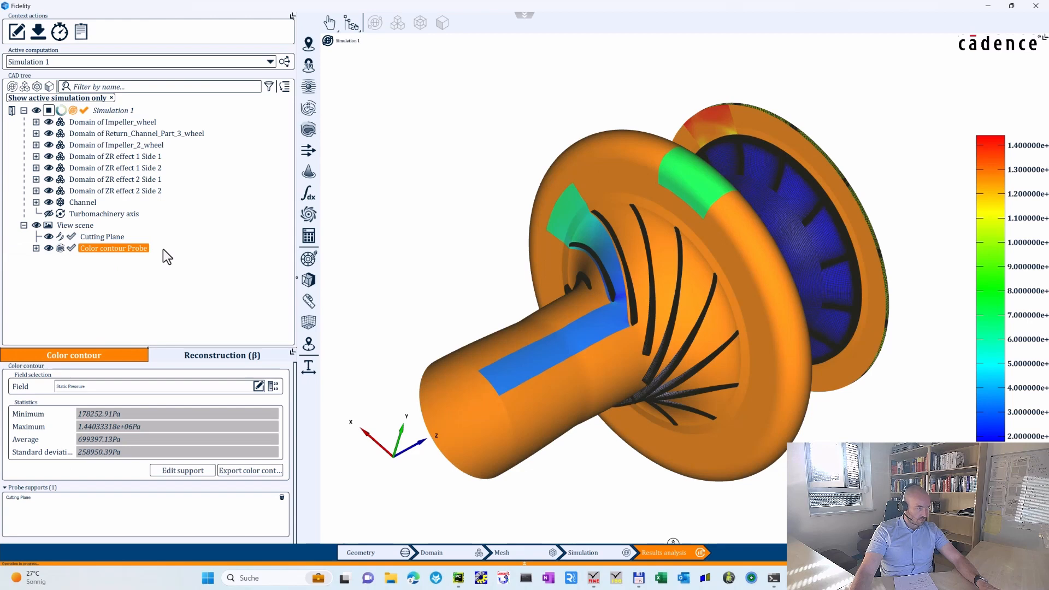
click(214, 354)
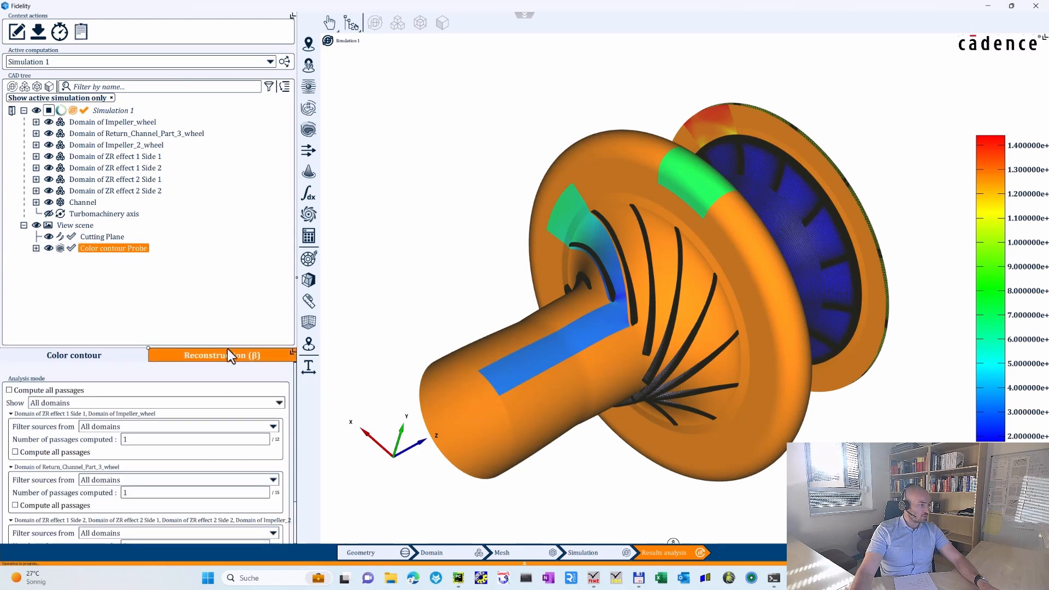
drag(228, 349, 234, 295)
click(10, 338)
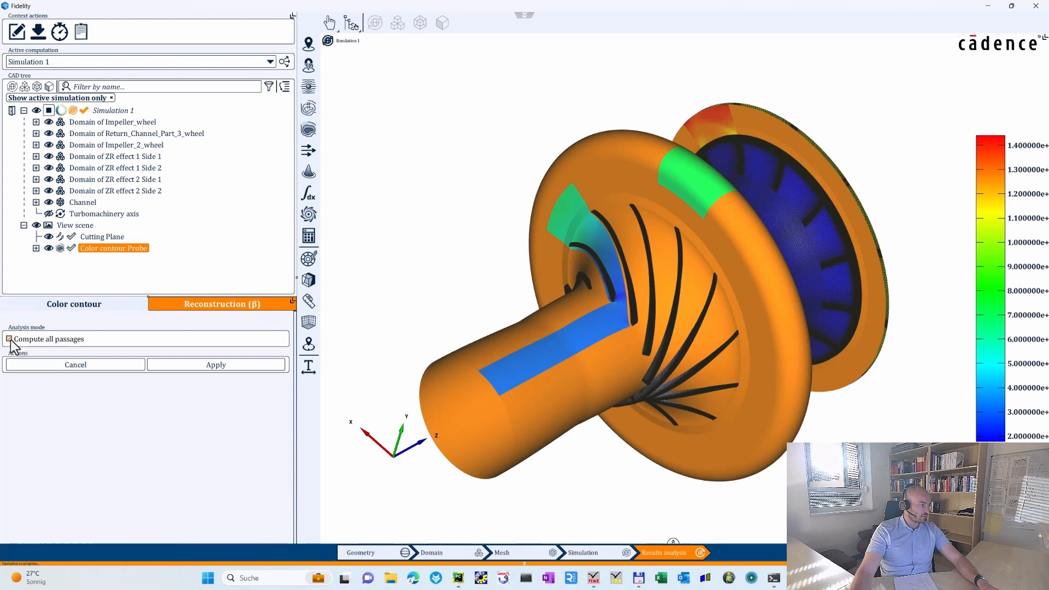
click(224, 363)
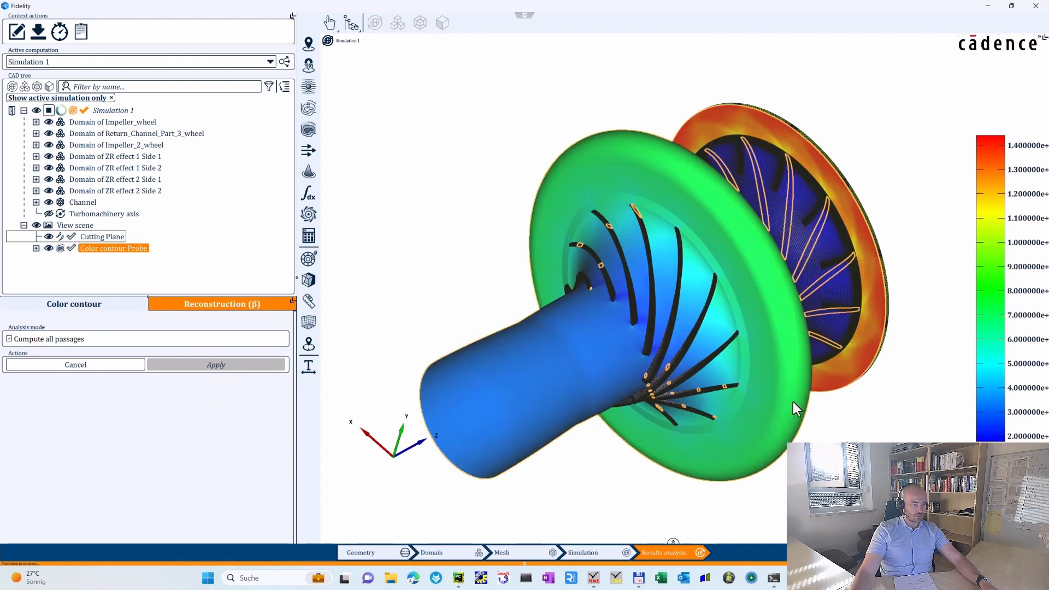
middle_drag(798, 398, 819, 343)
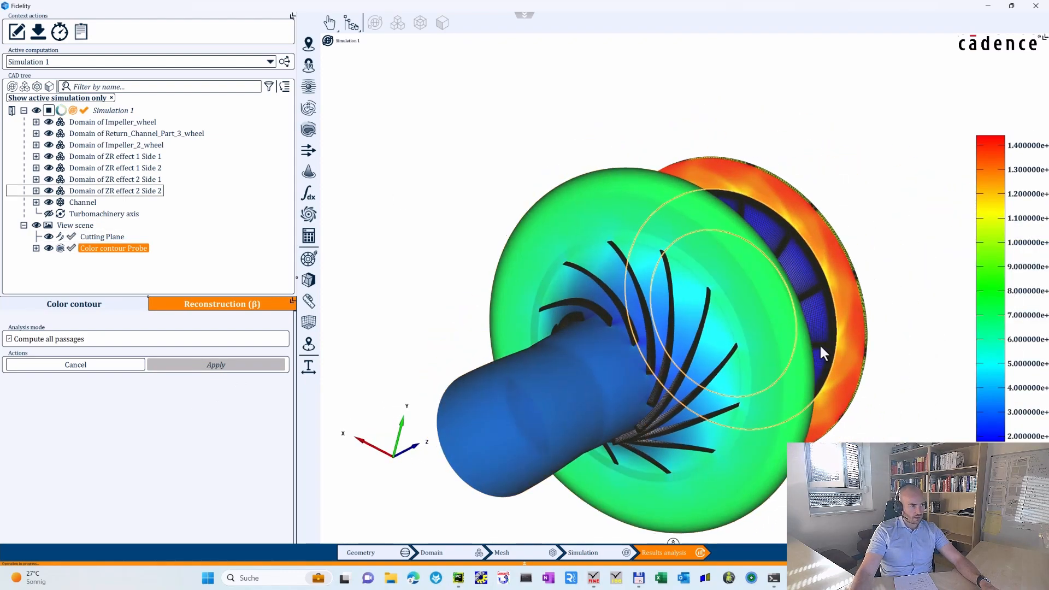
right_drag(820, 343, 844, 340)
middle_drag(845, 339, 916, 145)
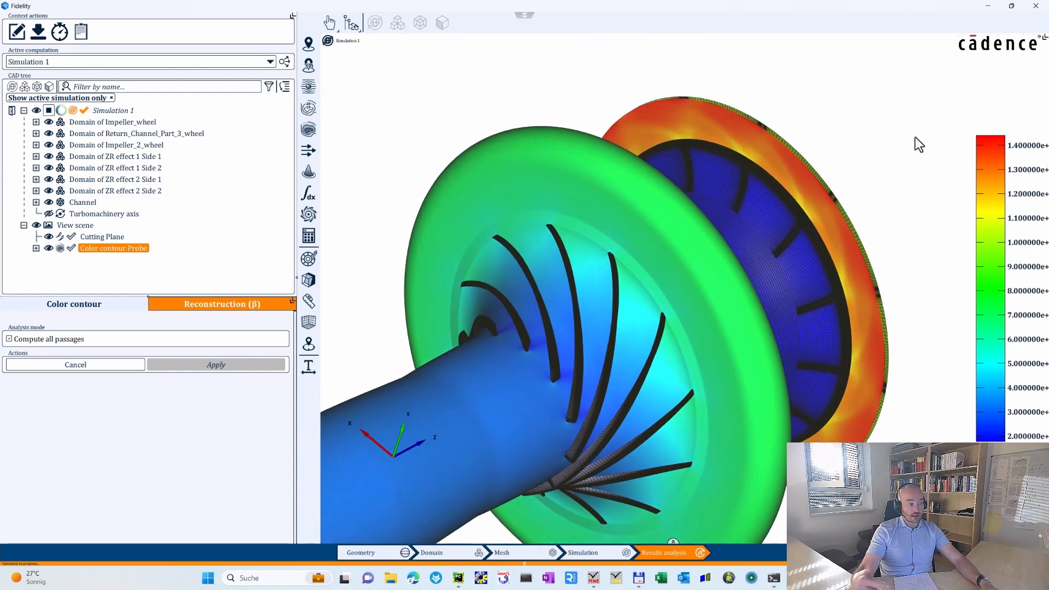
middle_drag(920, 145, 863, 234)
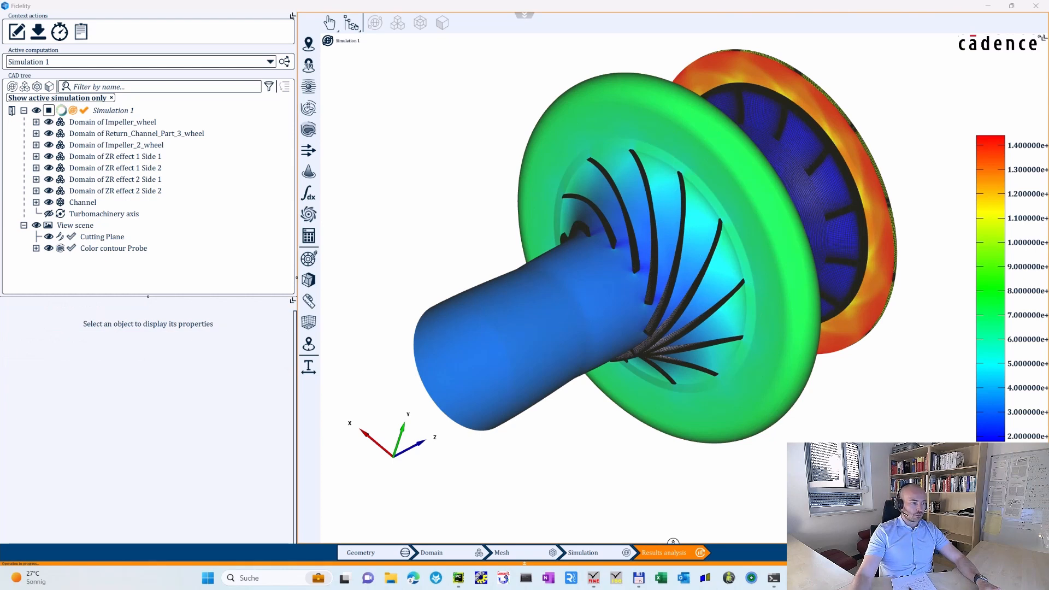
Compute the Absolute Weighted Mass Averaged integral of Absolute Total Pressure on the Inlet surface of the Impeller_wheel domain.
click(36, 122)
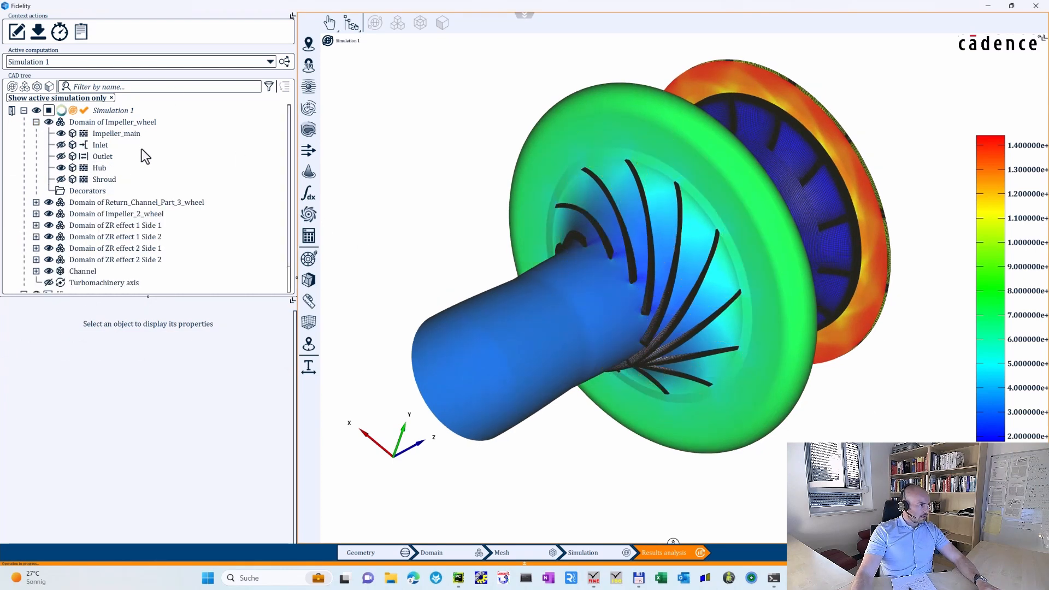
click(100, 145)
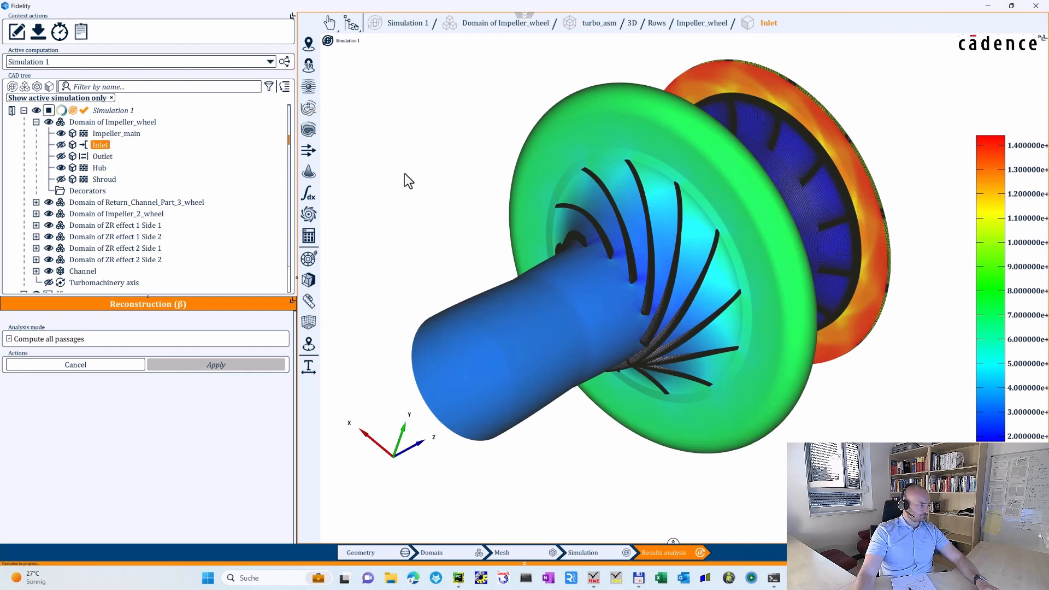
click(310, 193)
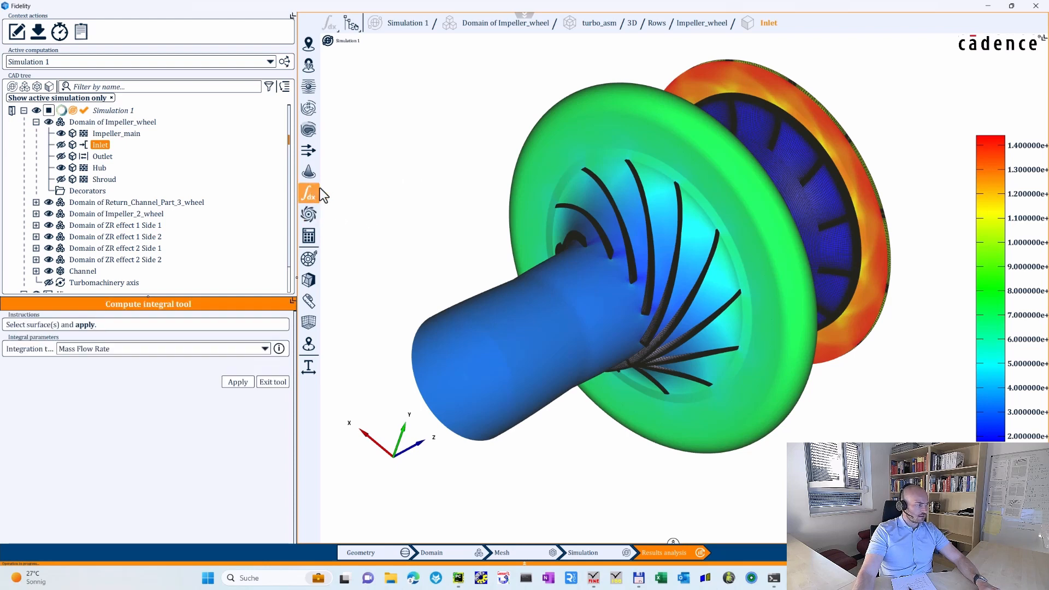
click(120, 349)
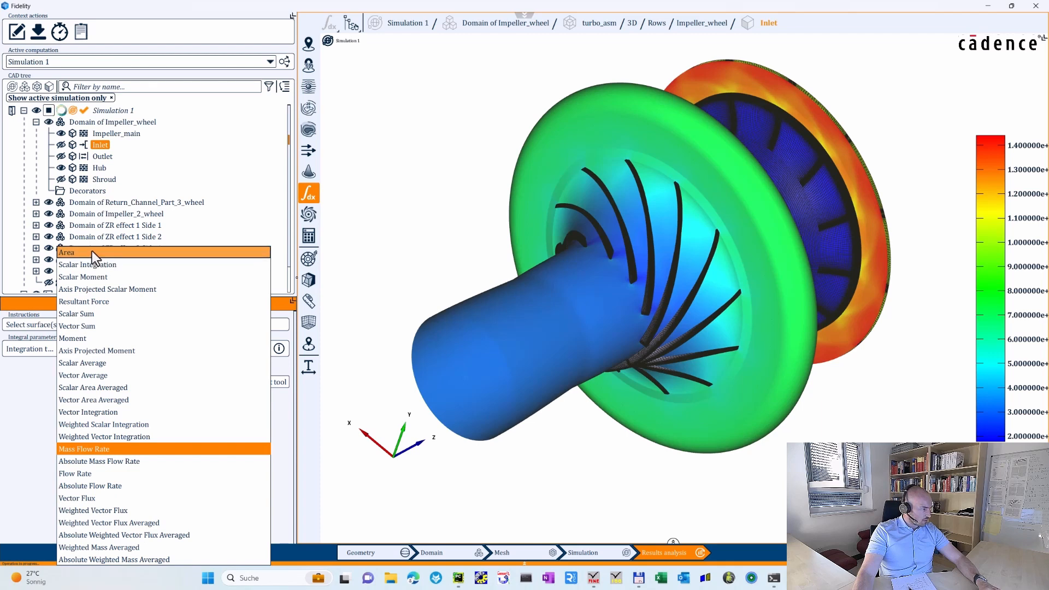
click(117, 559)
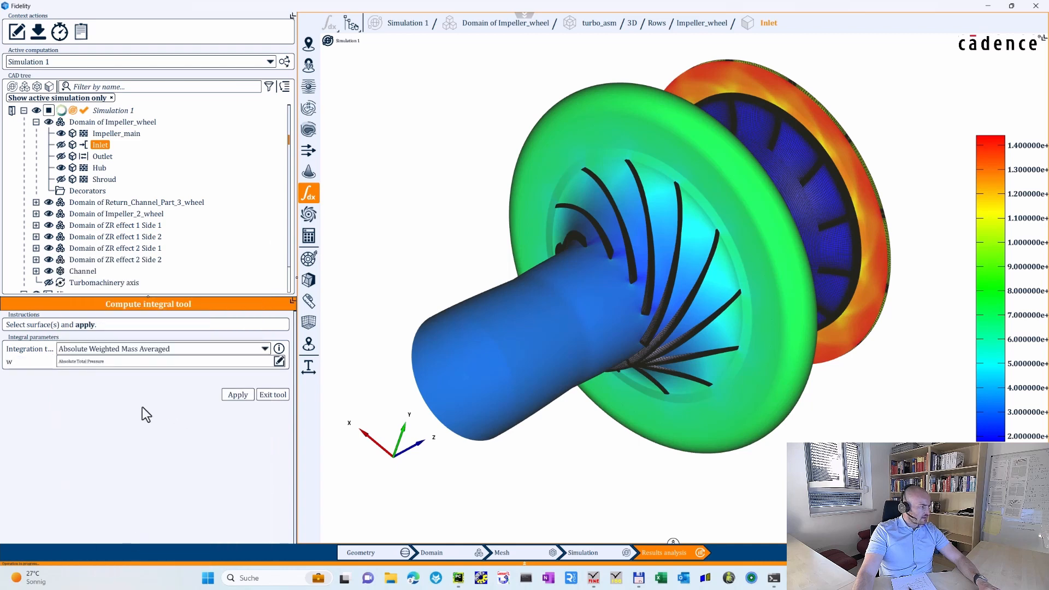
mouse_move(276, 352)
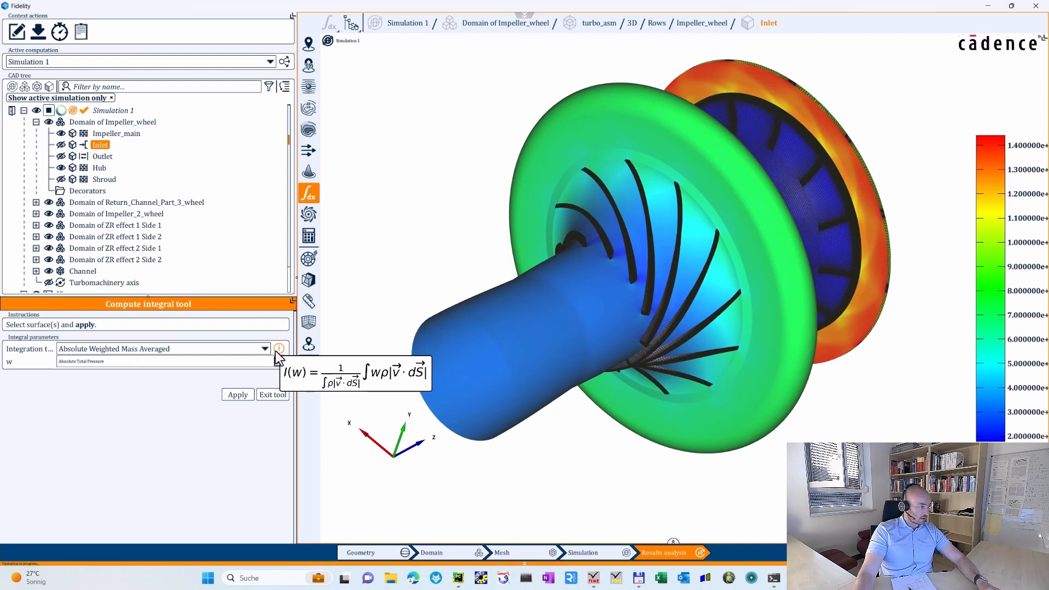
click(229, 396)
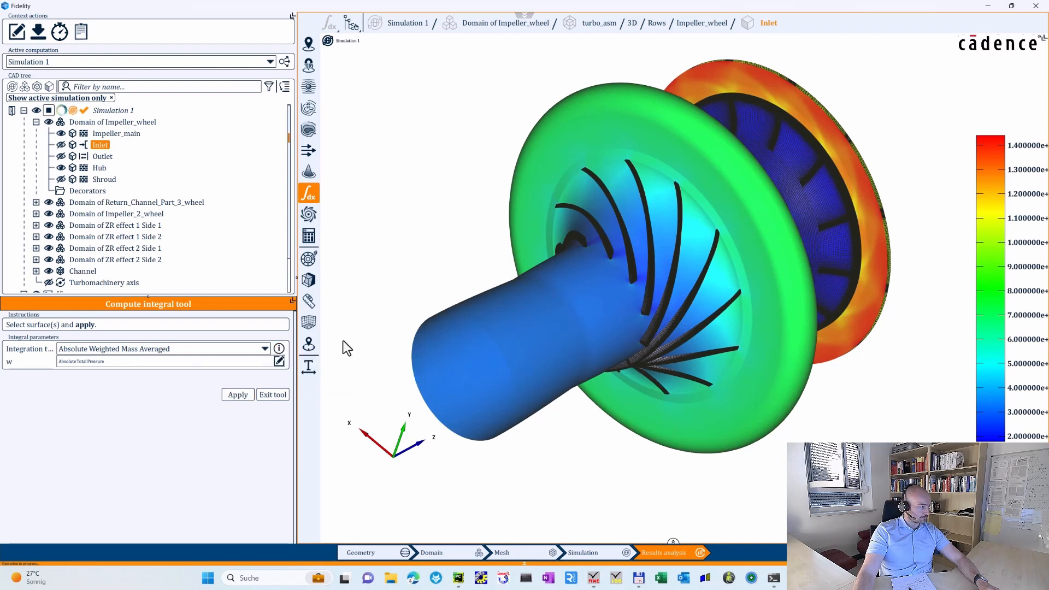
Exit the integral tool and rename the Integration entry under View scene as "Abs. Total Pressure at the Inlet".
click(273, 394)
scroll(194, 140, down, 3)
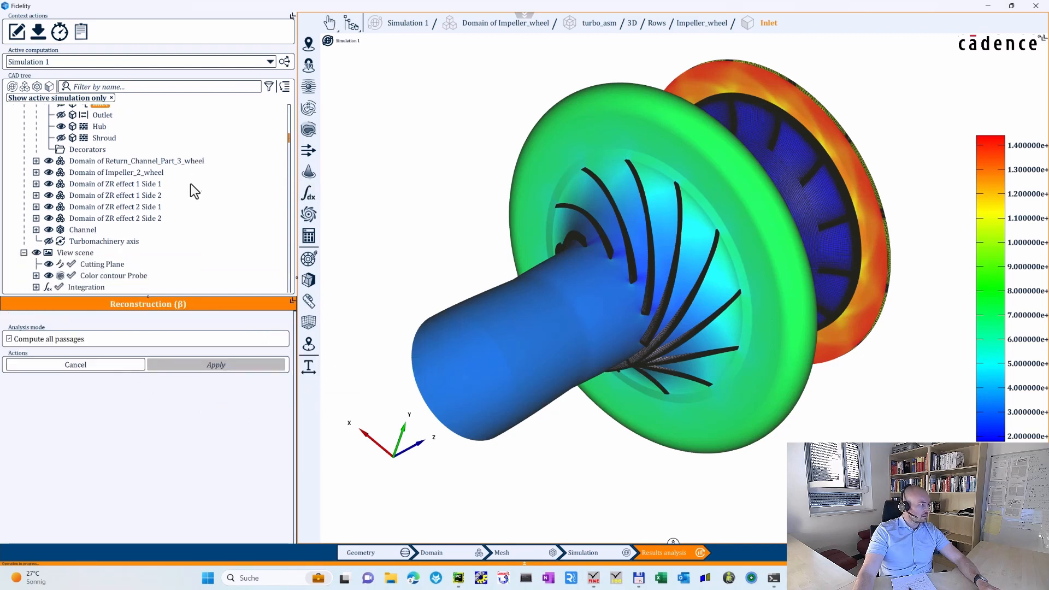
click(93, 286)
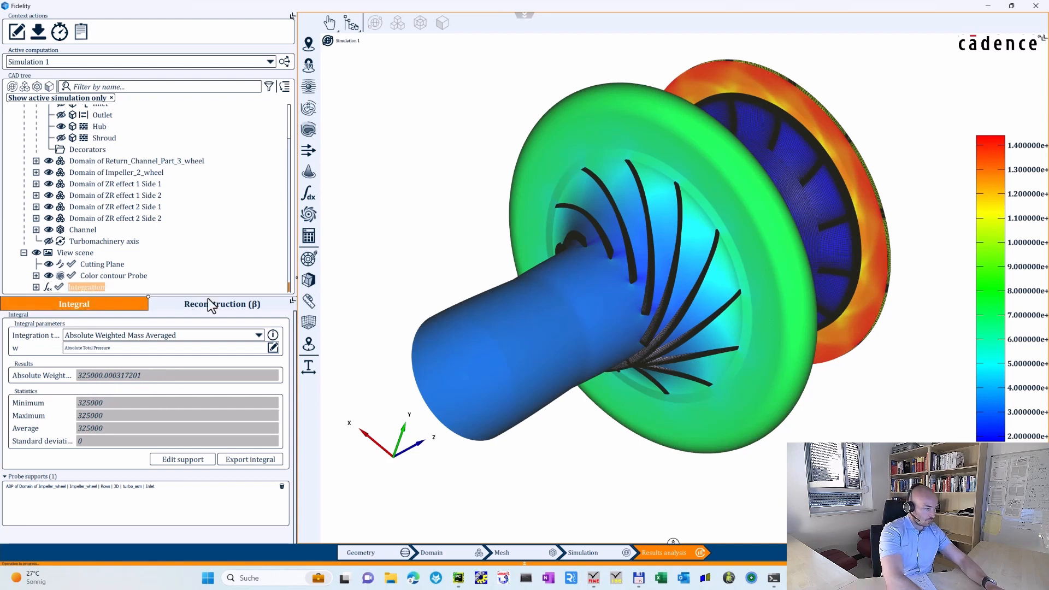
text(Sta)
key(BackSpace)
key(BackSpace)
key(BackSpace)
text(Ab)
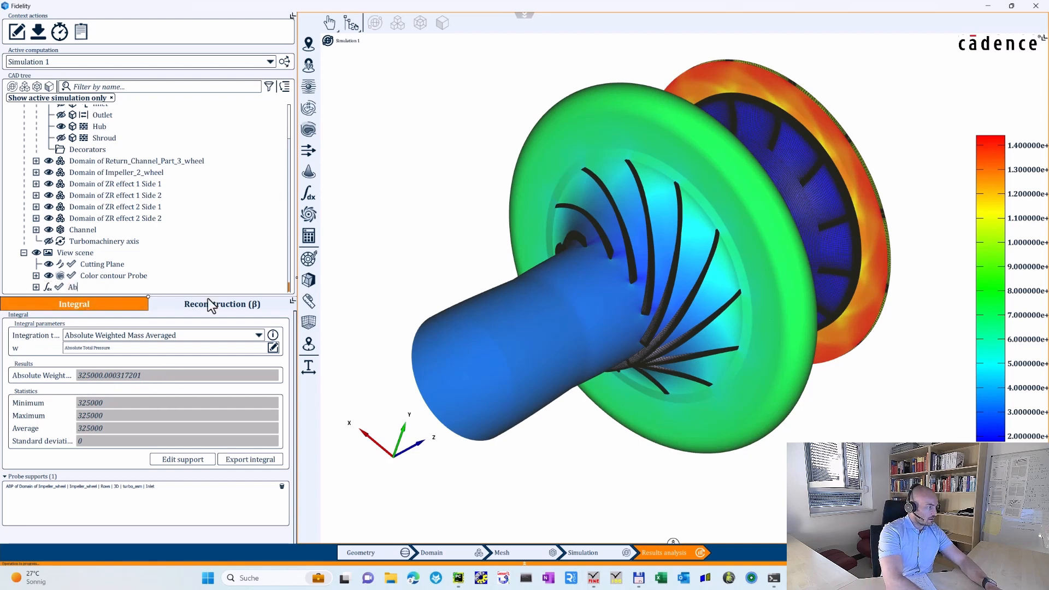
text(s. Total)
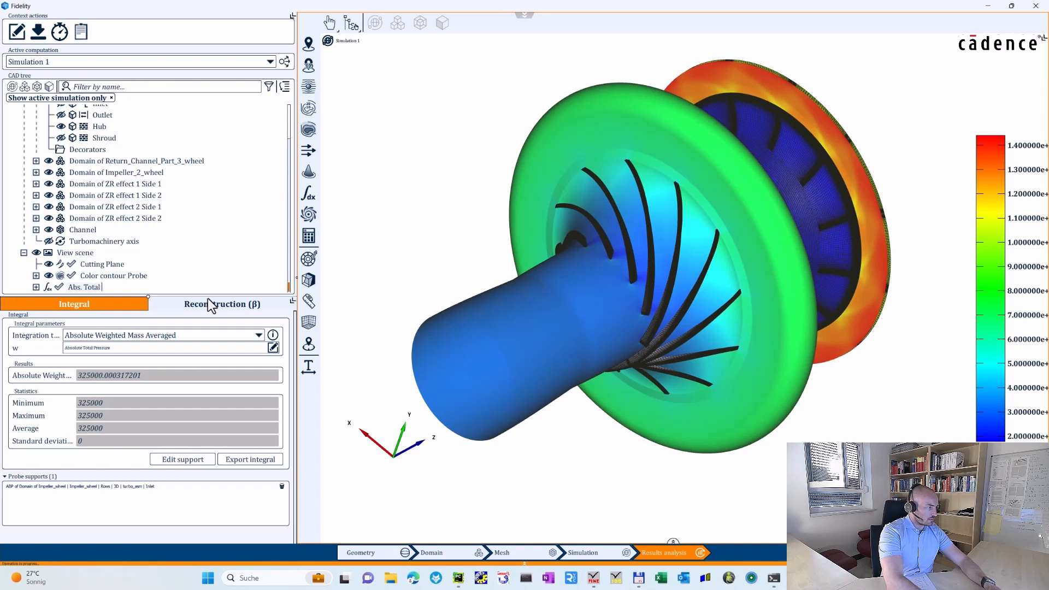
text( Pressure at)
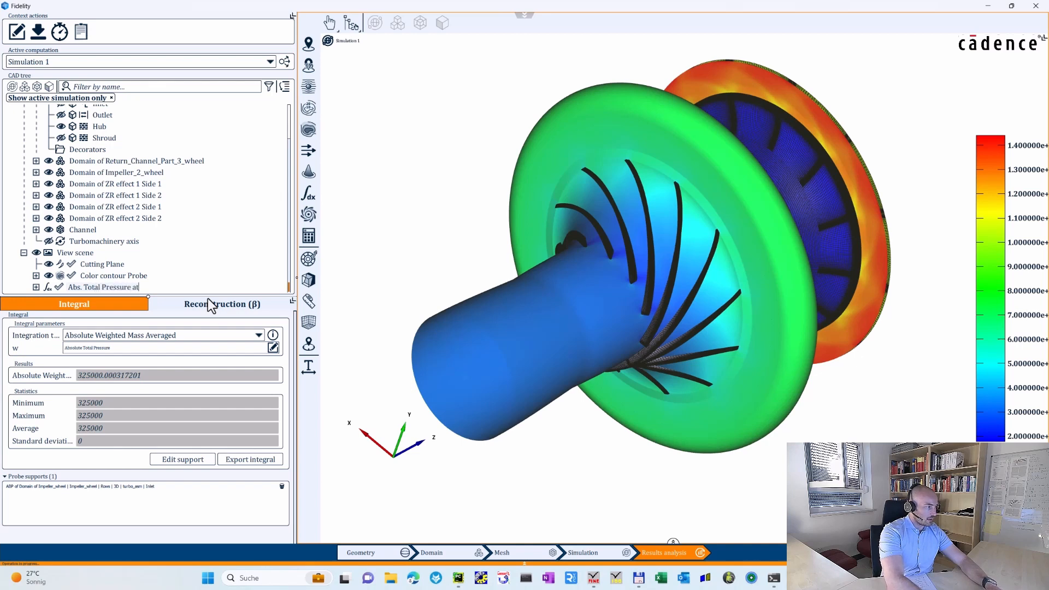
text( the Inlet)
key(Return)
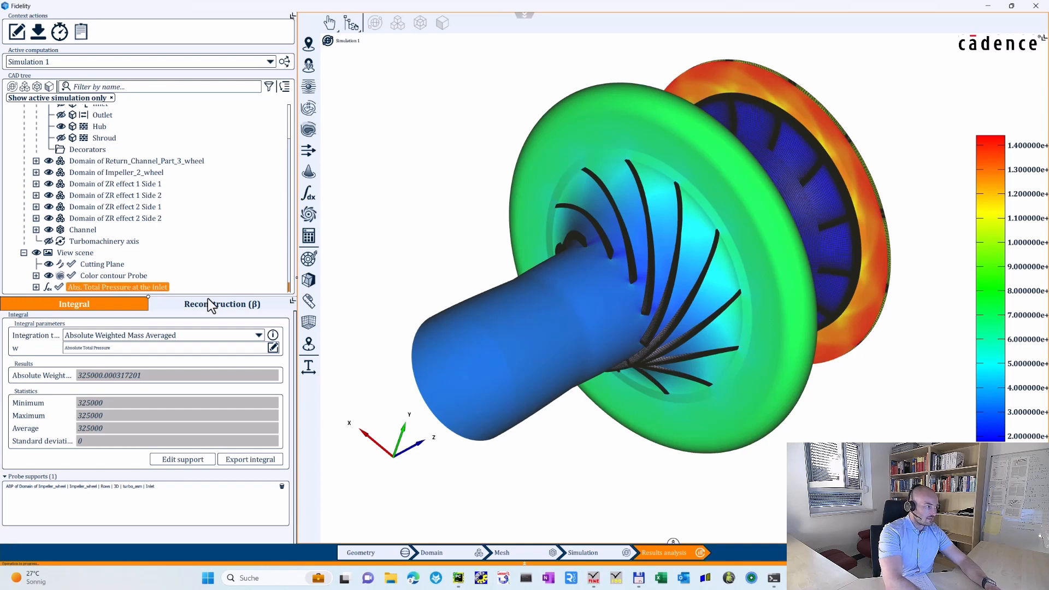